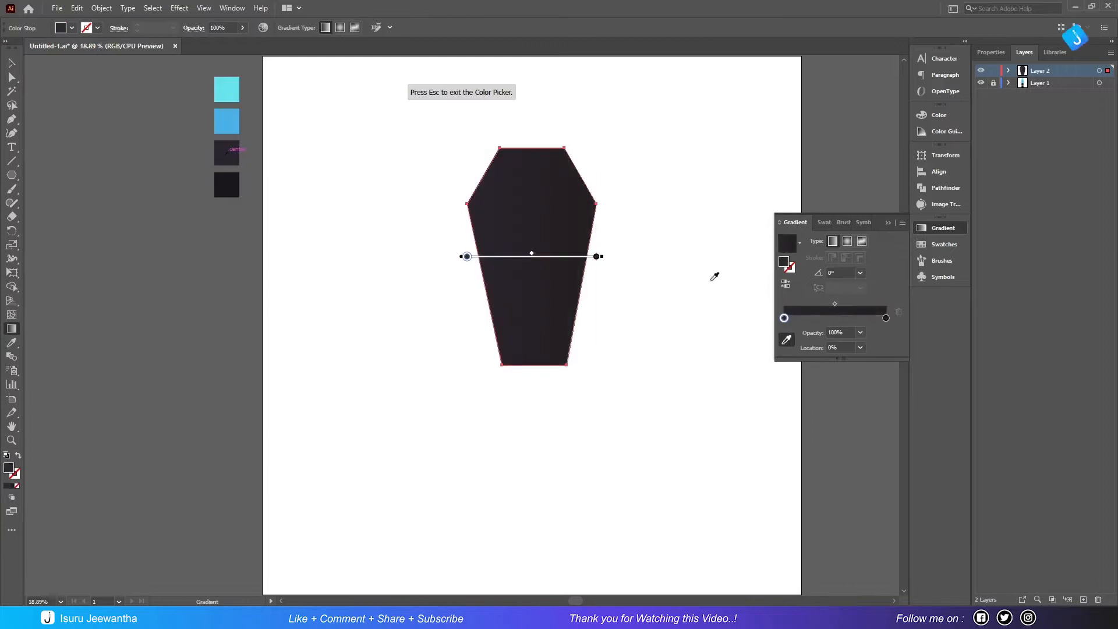
Set the gradient's end stop to the mid-blue swatch colour and run the gradient diagonally from the coffin's lower left to its upper right
left_click(885, 319)
left_click(238, 126)
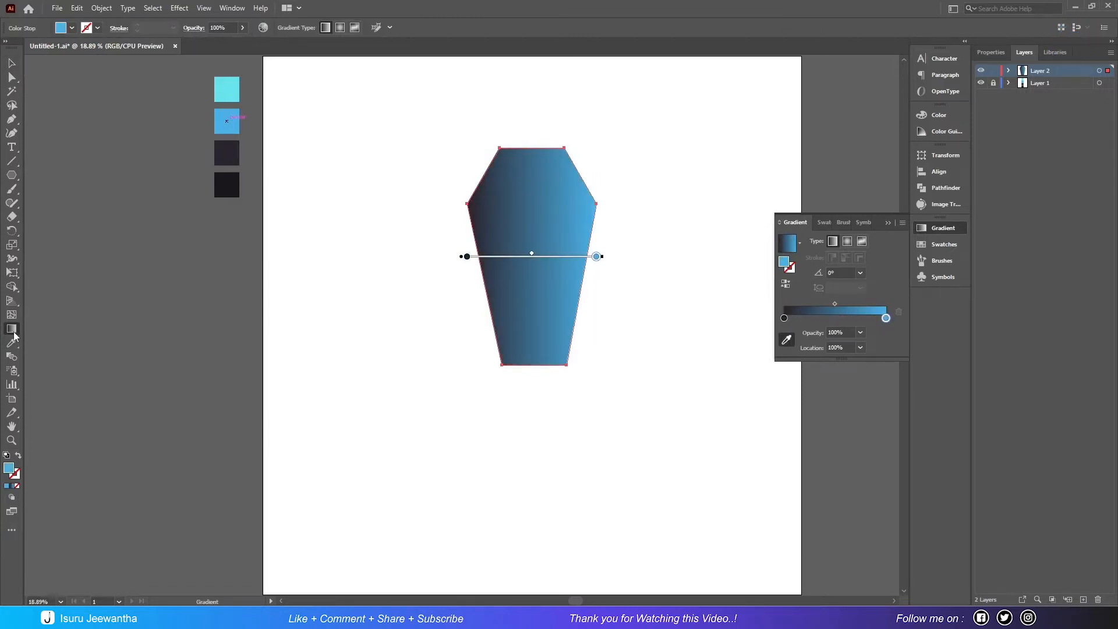
mouse_move(494, 290)
left_mouse_down()
mouse_move(593, 205)
mouse_move(574, 158)
left_mouse_up()
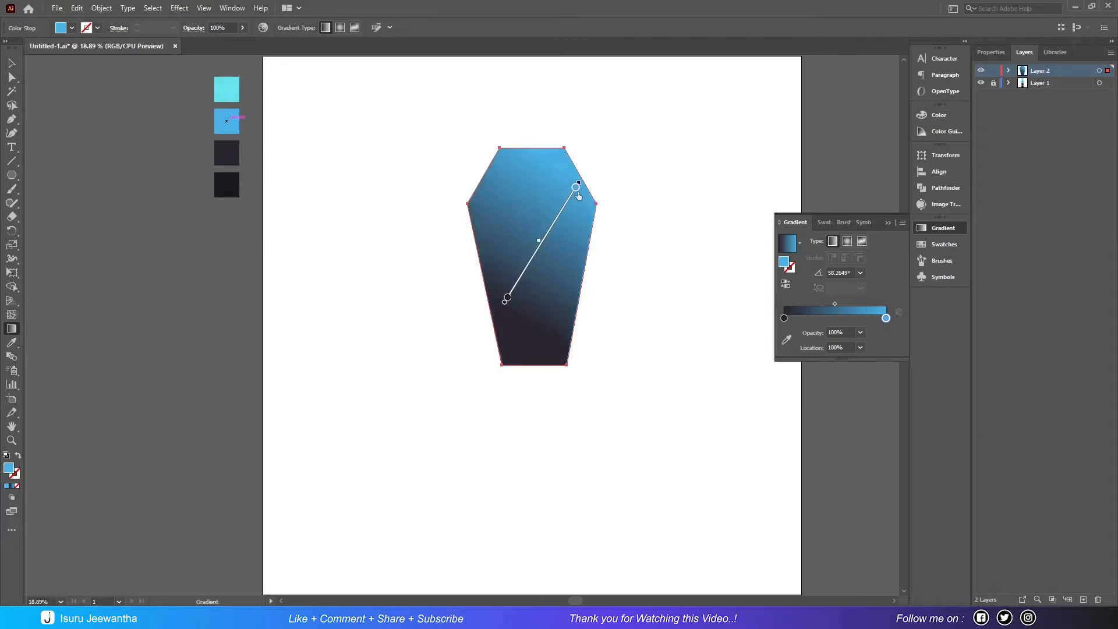
Shift the gradient midpoint to about 78% and extend the blue end beyond the coffin's upper-right edge at about 60°
left_click_drag(835, 304, 865, 302)
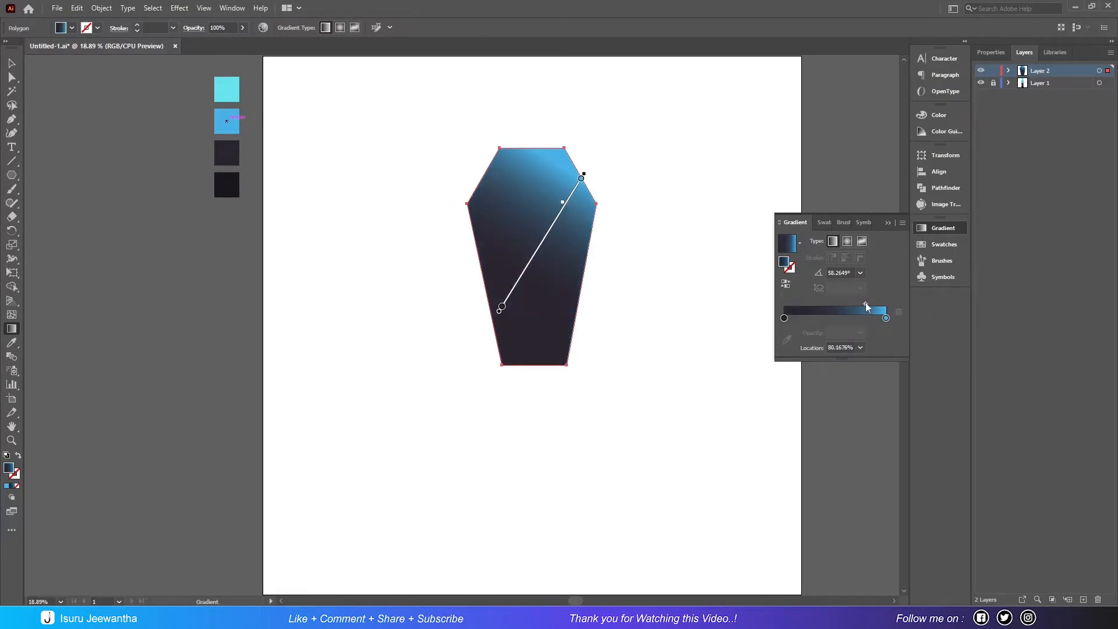
left_click_drag(865, 302, 863, 302)
left_click_drag(581, 177, 603, 147)
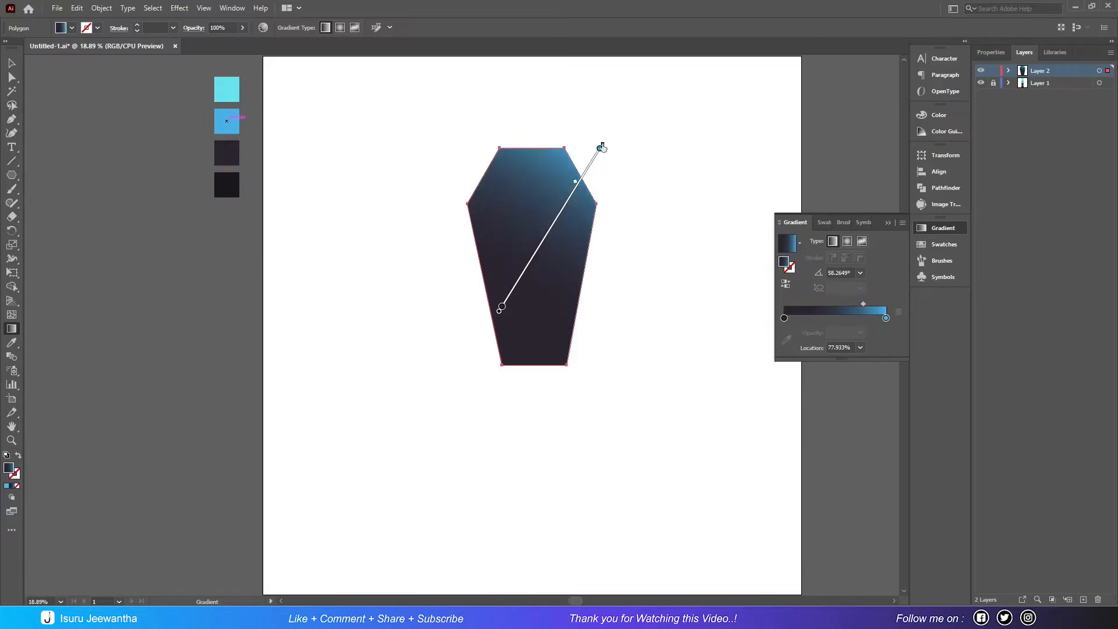
left_click_drag(503, 324, 499, 321)
left_click_drag(606, 143, 600, 135)
left_click(595, 149)
left_click(595, 150)
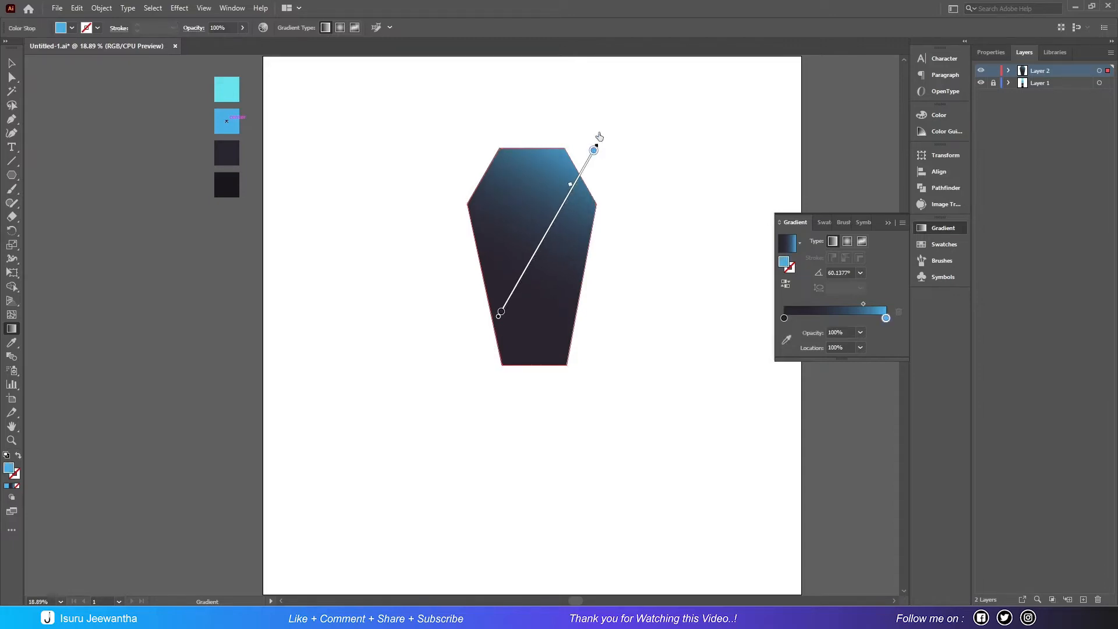
left_click(9, 61)
left_click(345, 284)
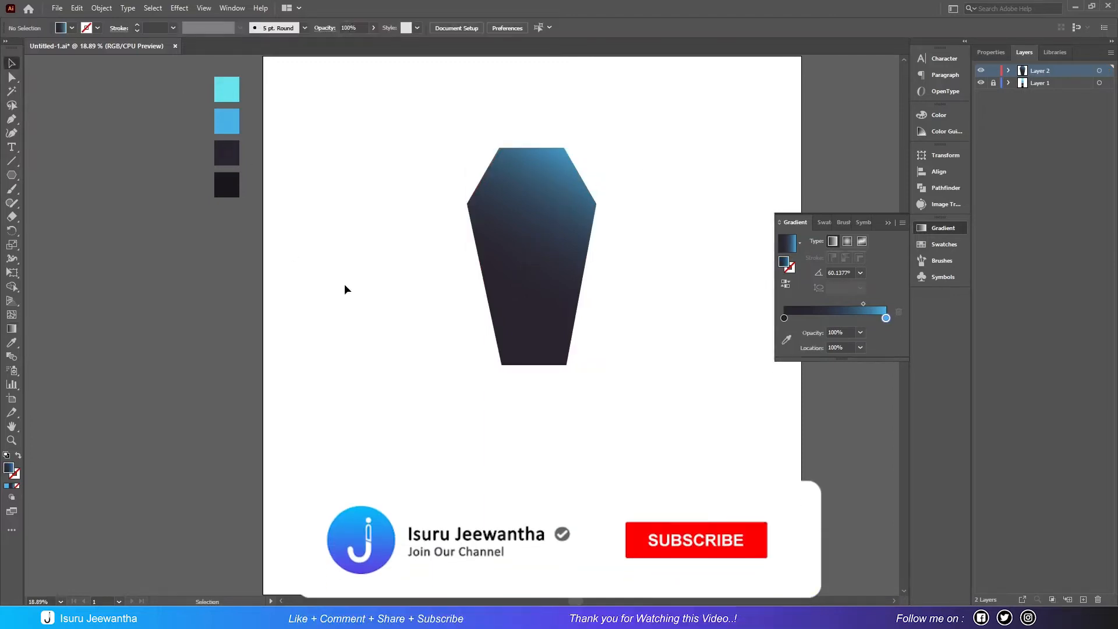
Copy the gradient coffin shape and paste a duplicate in place
left_click(525, 285)
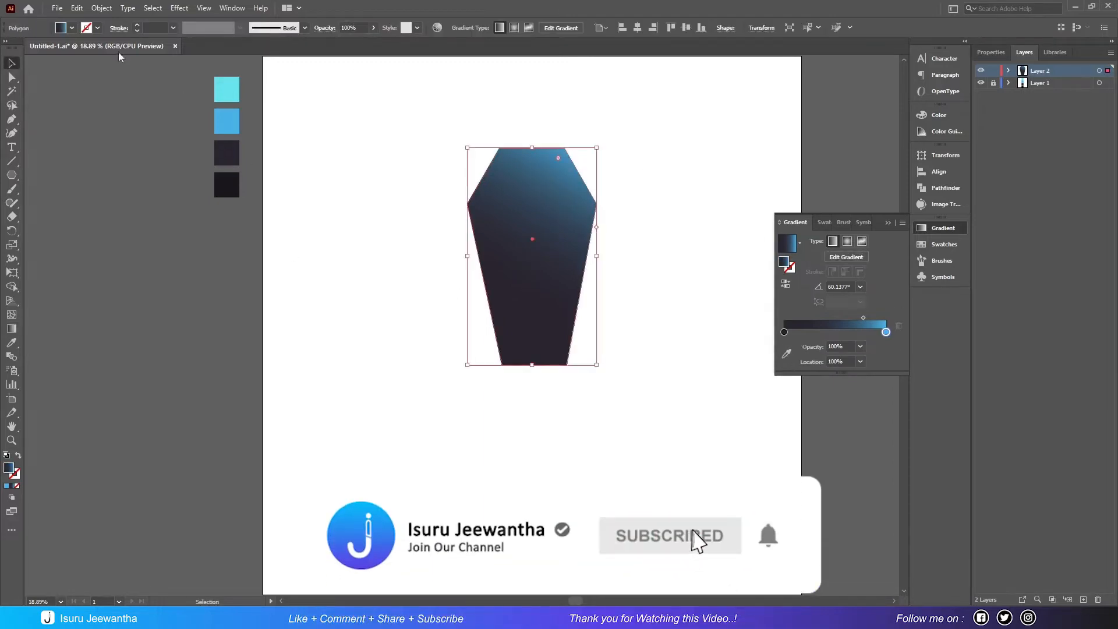
left_click(78, 8)
left_click(94, 65)
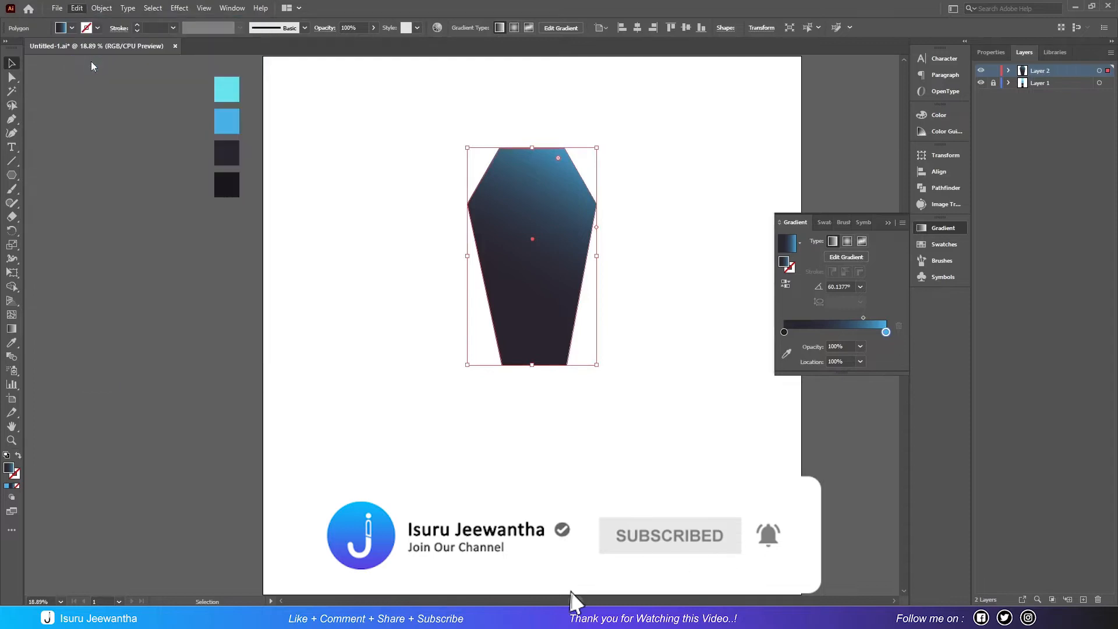
left_click(77, 8)
left_click(107, 115)
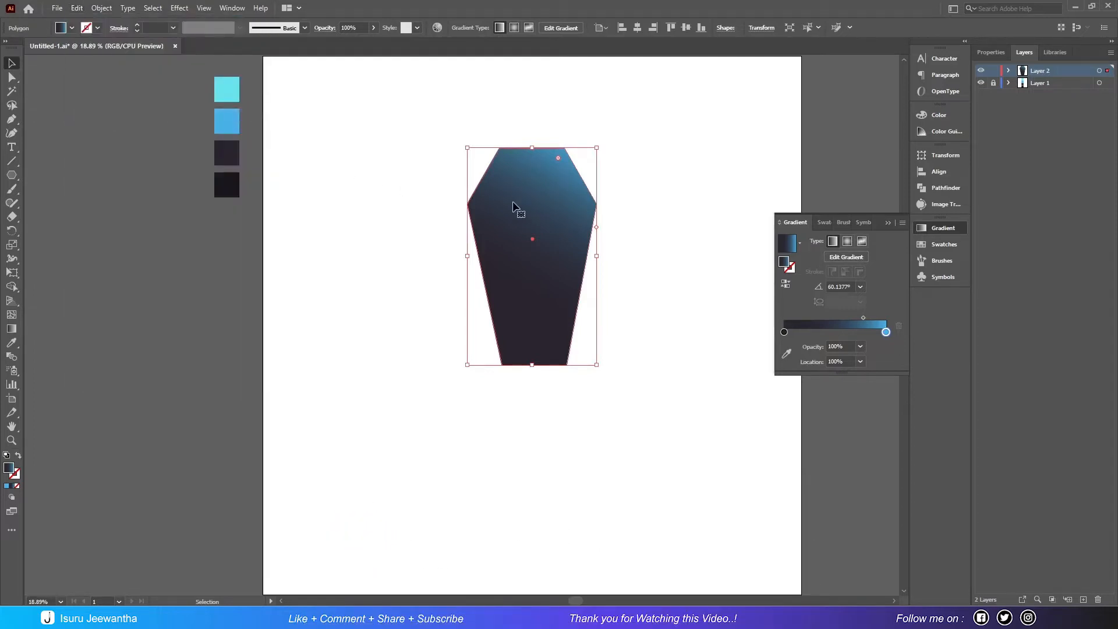
key("Left")
key("Left")
key("Left")
key("Left")
key("Left")
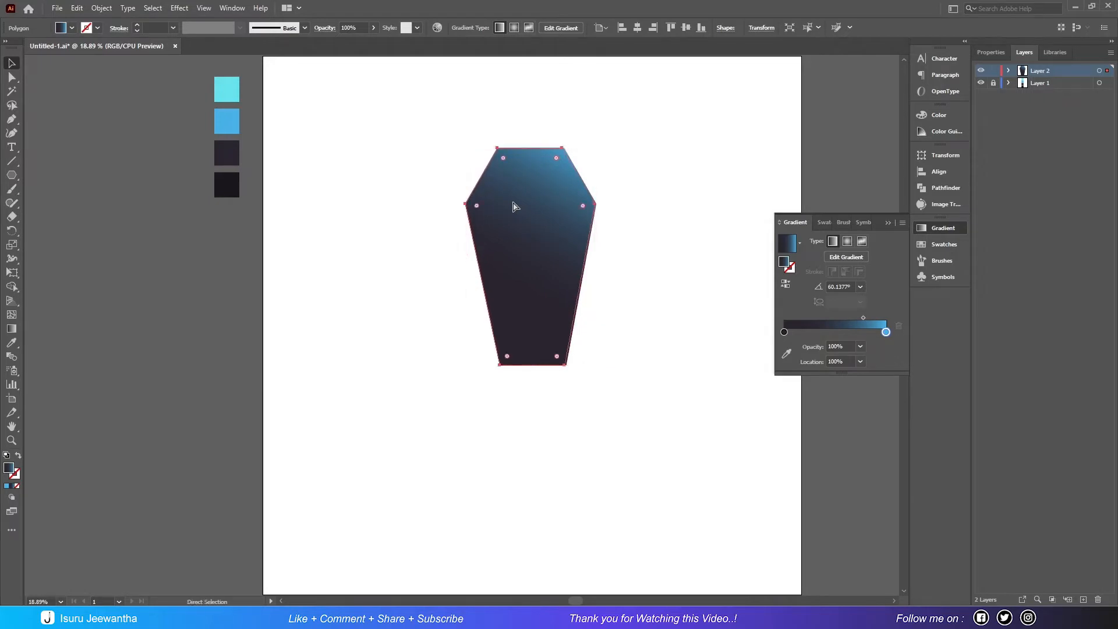
key("Right")
key("Right")
key("Right")
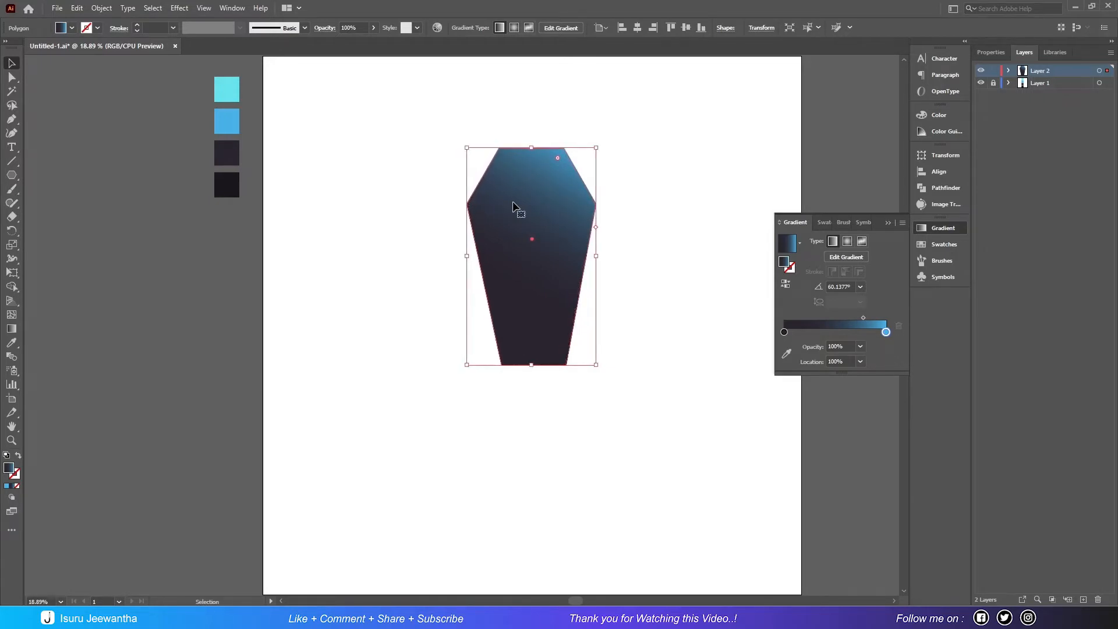
left_click_drag(432, 120, 630, 361)
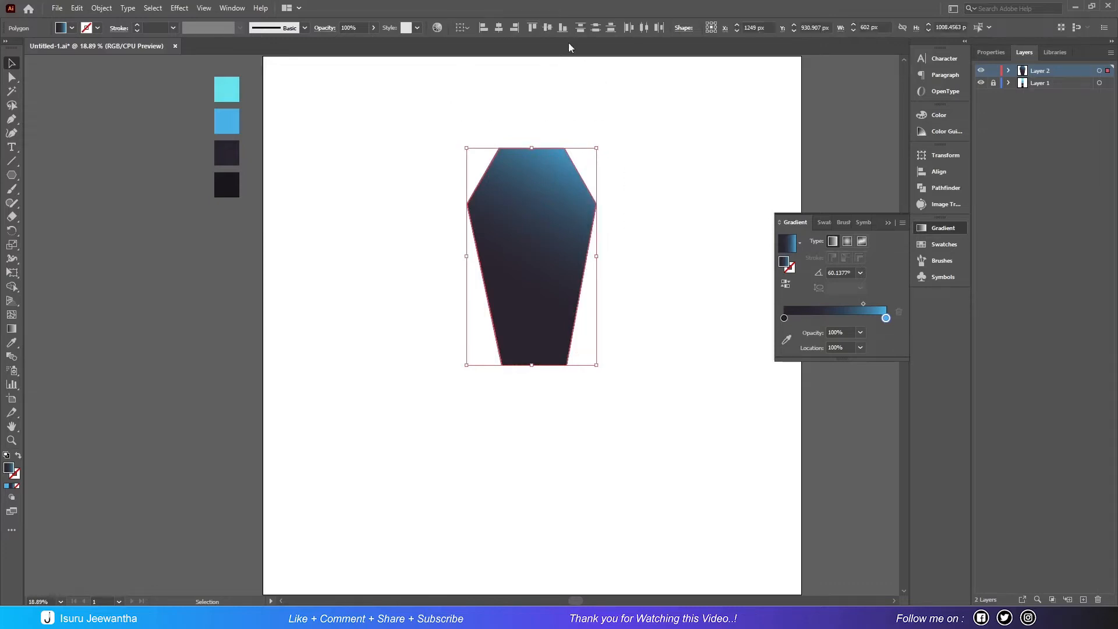
left_click(691, 250)
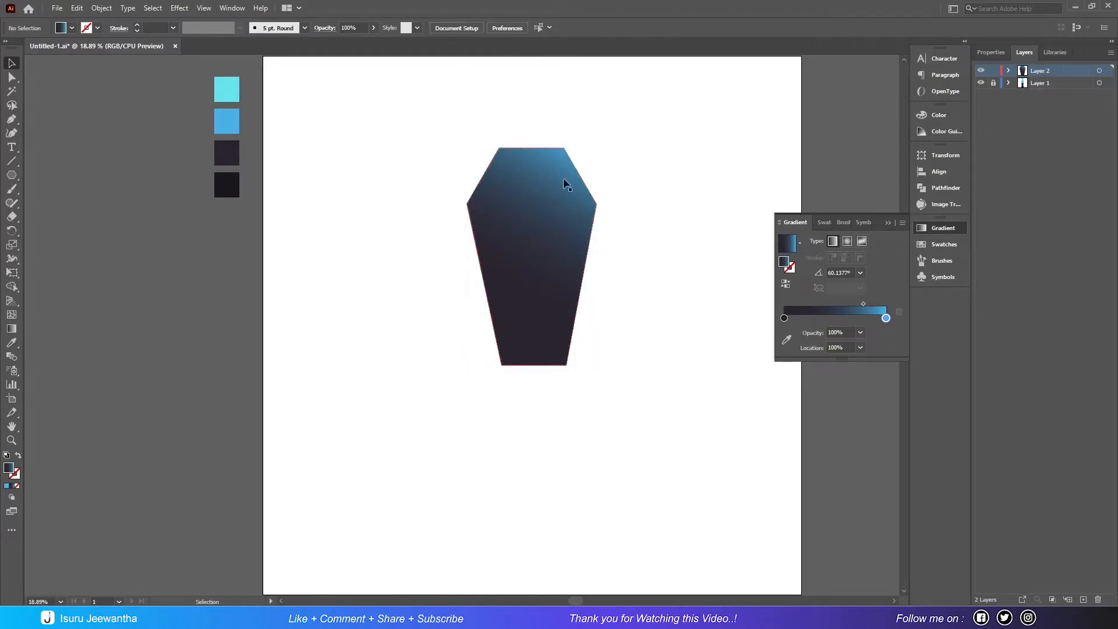
left_click_drag(449, 106, 527, 186)
left_click(624, 142)
Move the left shoulder anchor point of the duplicated coffin slightly outward
left_click(569, 224)
key("a")
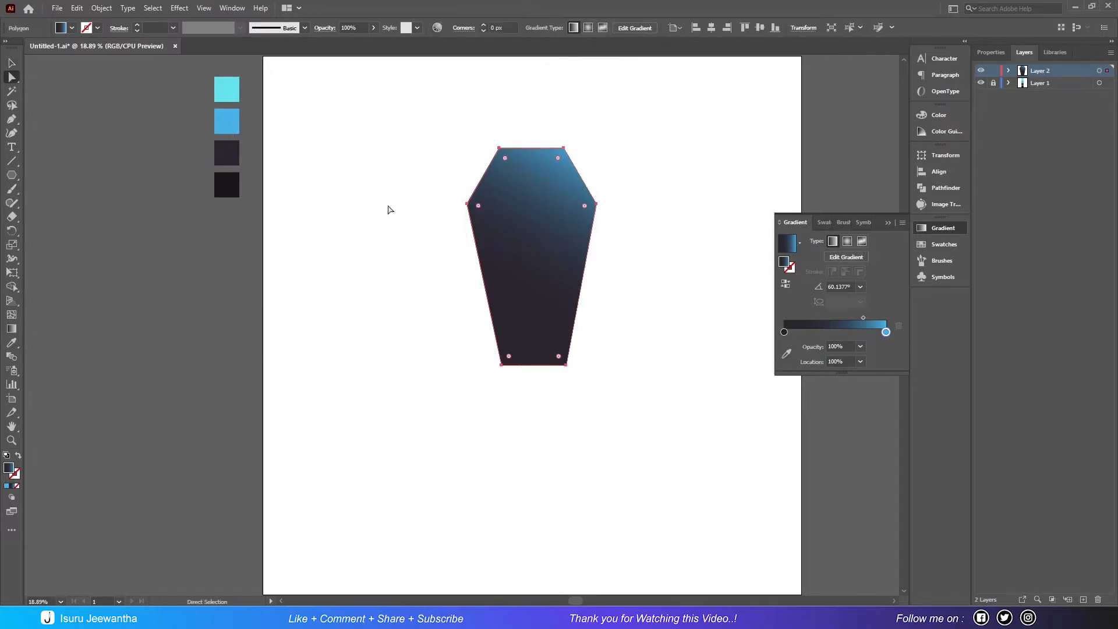
left_click_drag(467, 204, 463, 207)
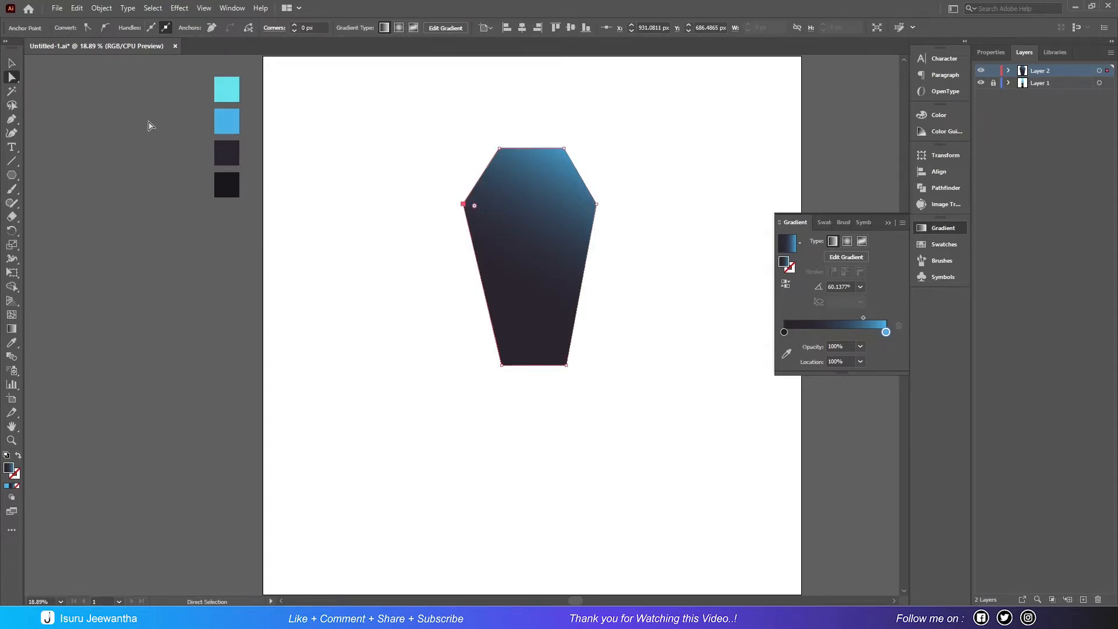
Fill the duplicated coffin with the cyan swatch colour and send it behind the gradient coffin
left_click(11, 342)
left_click(226, 90)
key("v")
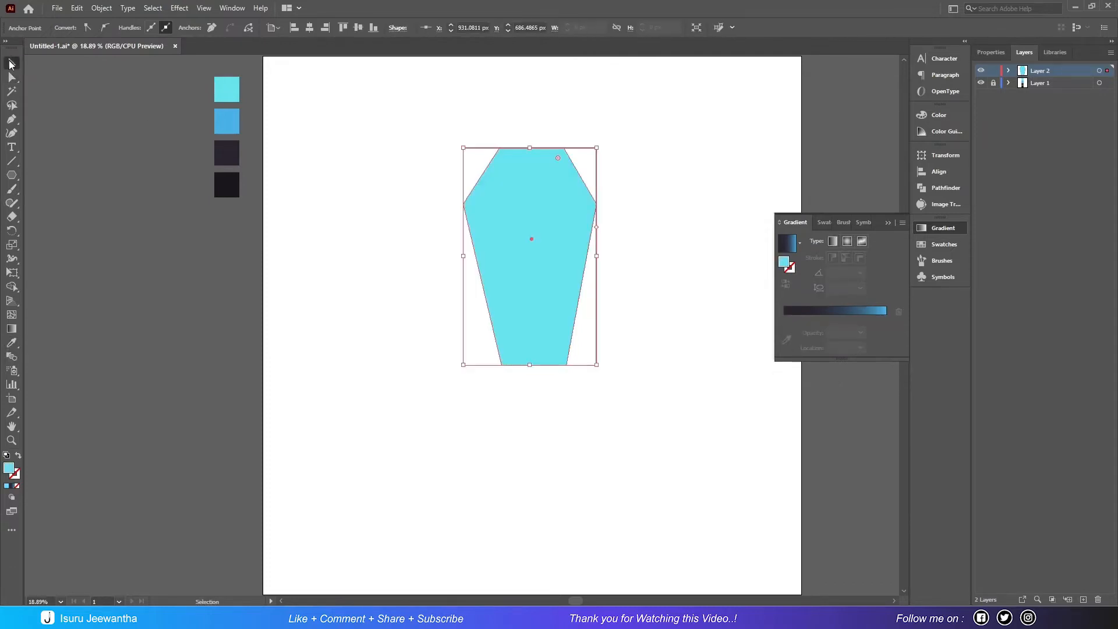
right_click(510, 205)
mouse_move(571, 412)
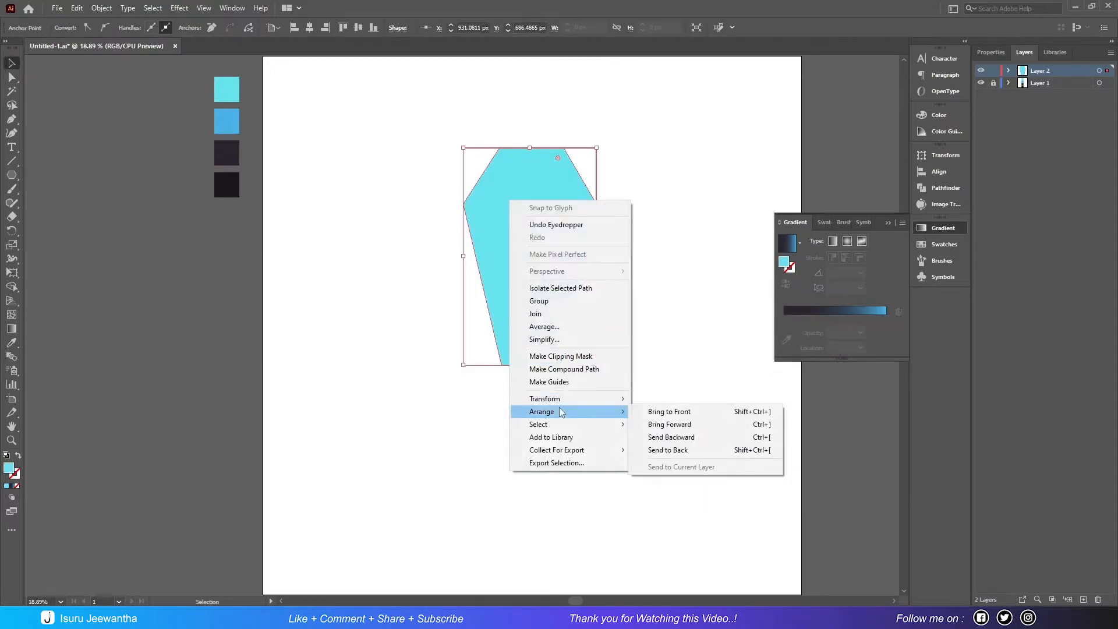
left_click(678, 451)
left_click(662, 255)
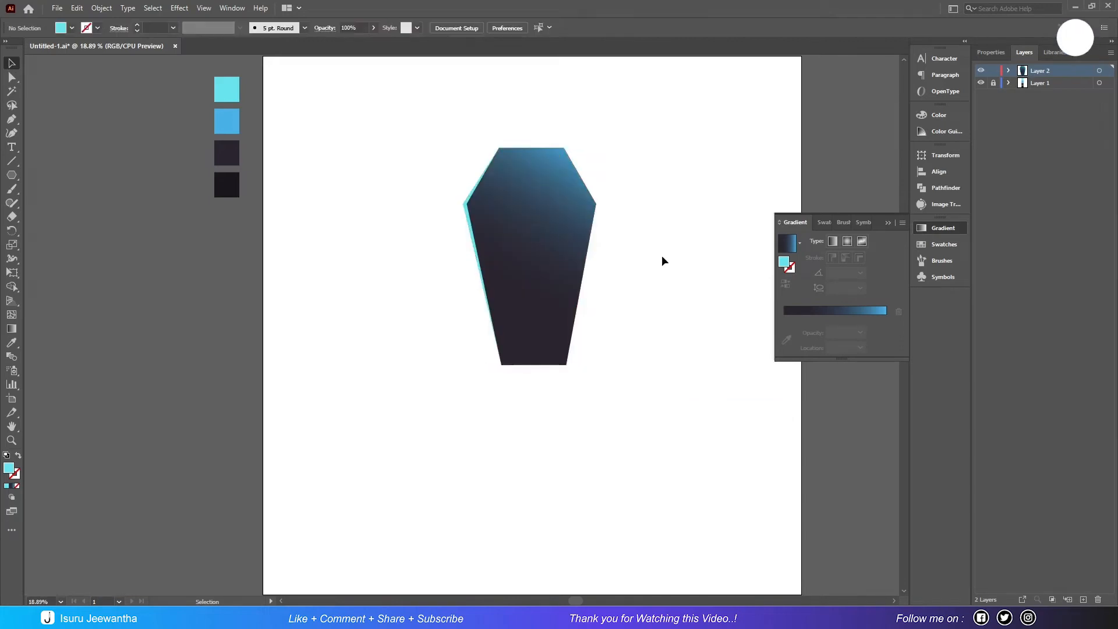
Duplicate the front gradient coffin by copying it and pasting it in place
left_click(554, 276)
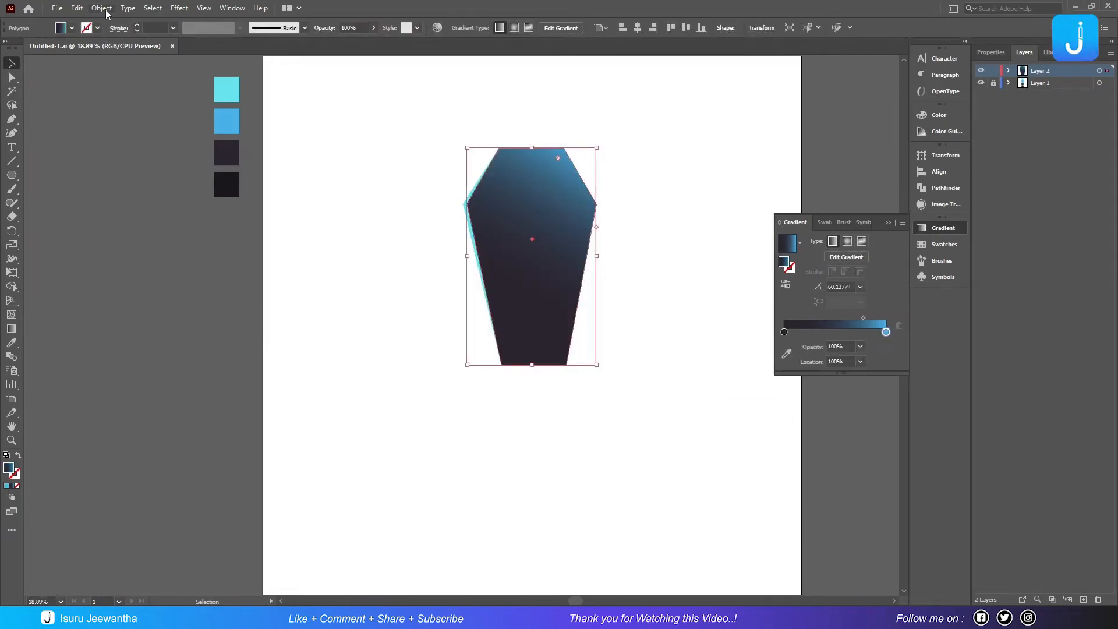
left_click(77, 8)
left_click(94, 64)
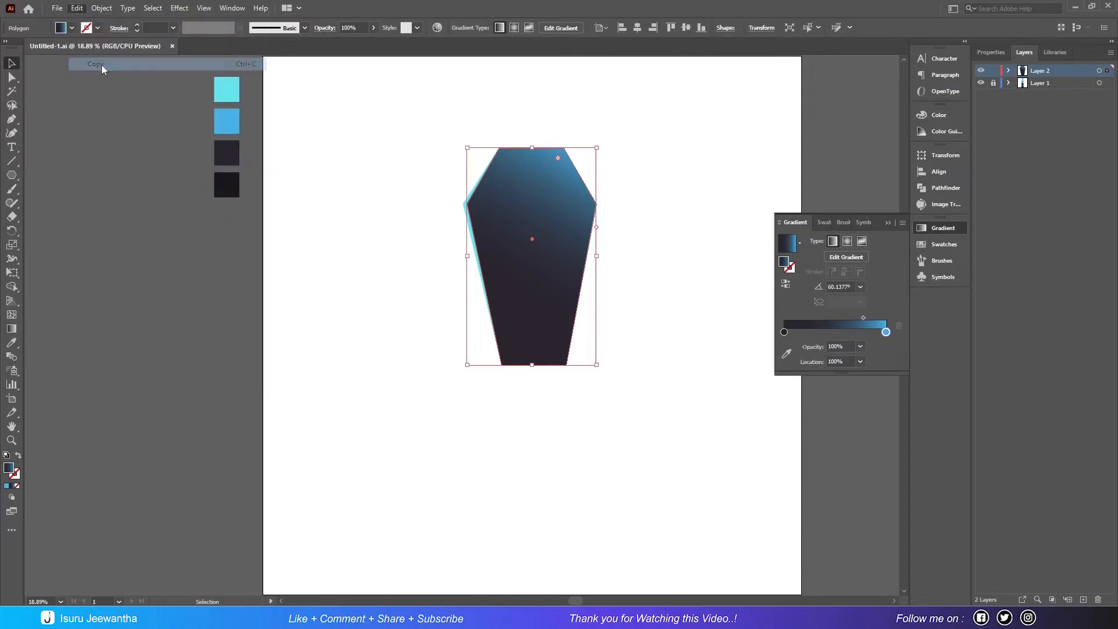
left_click(77, 8)
left_click(101, 115)
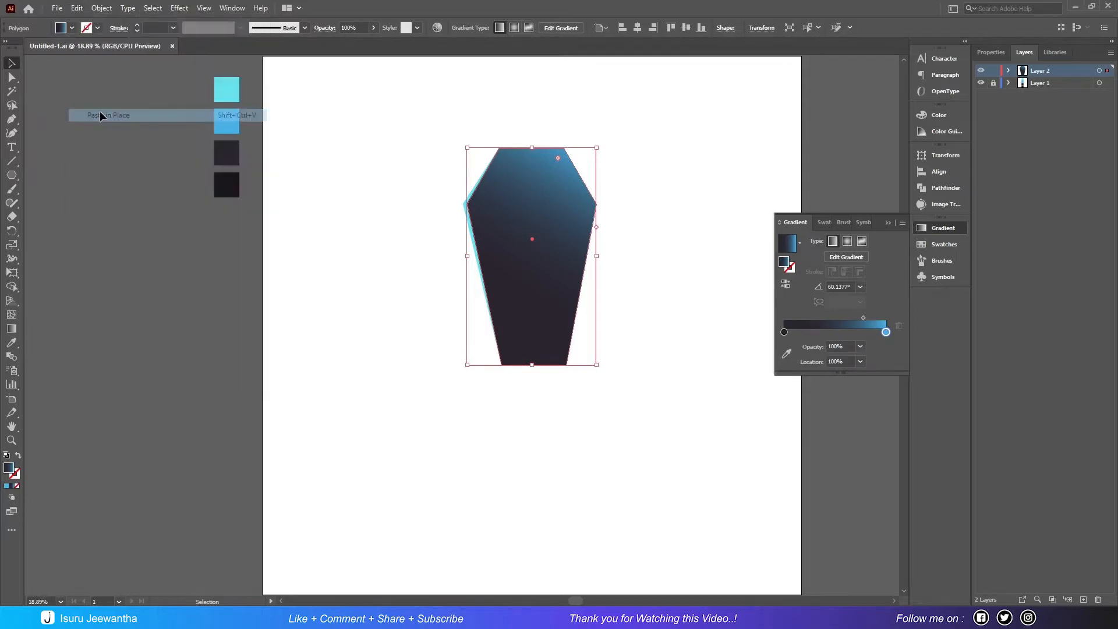
Offset the pasted coffin's path by 60 px to create a larger outline around it
left_click(101, 8)
mouse_move(134, 285)
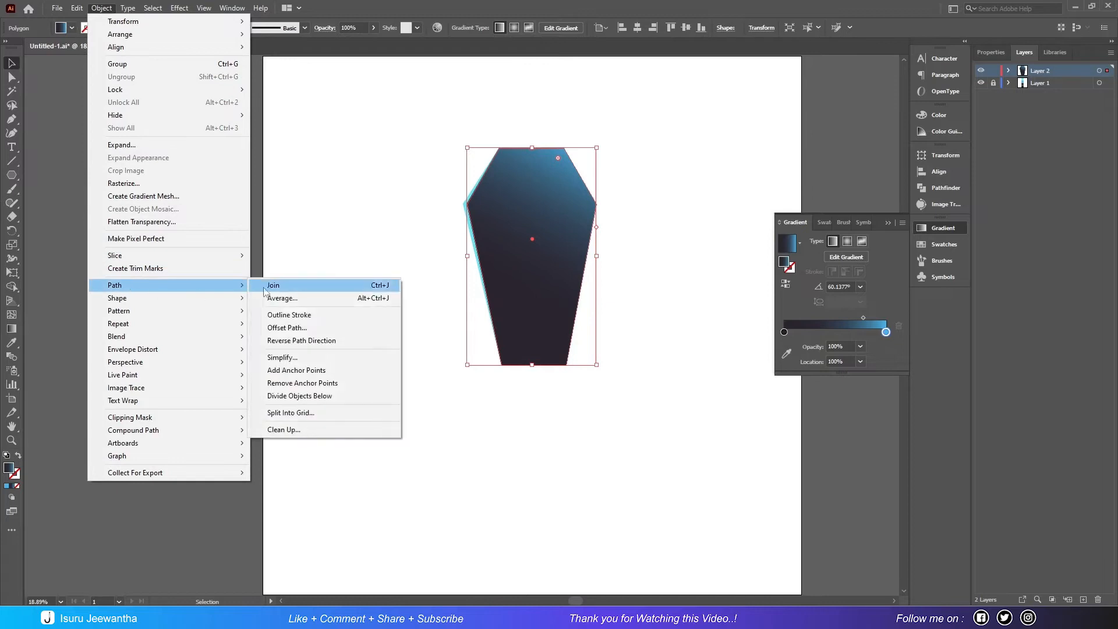
left_click(296, 330)
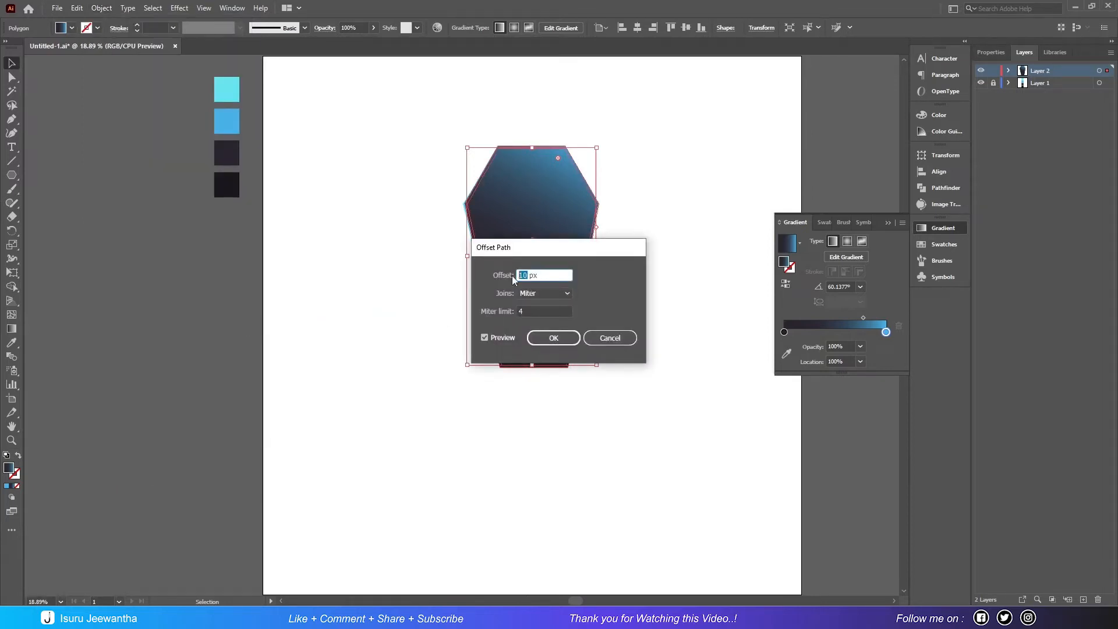
type("50")
left_click(485, 338)
left_click(485, 338)
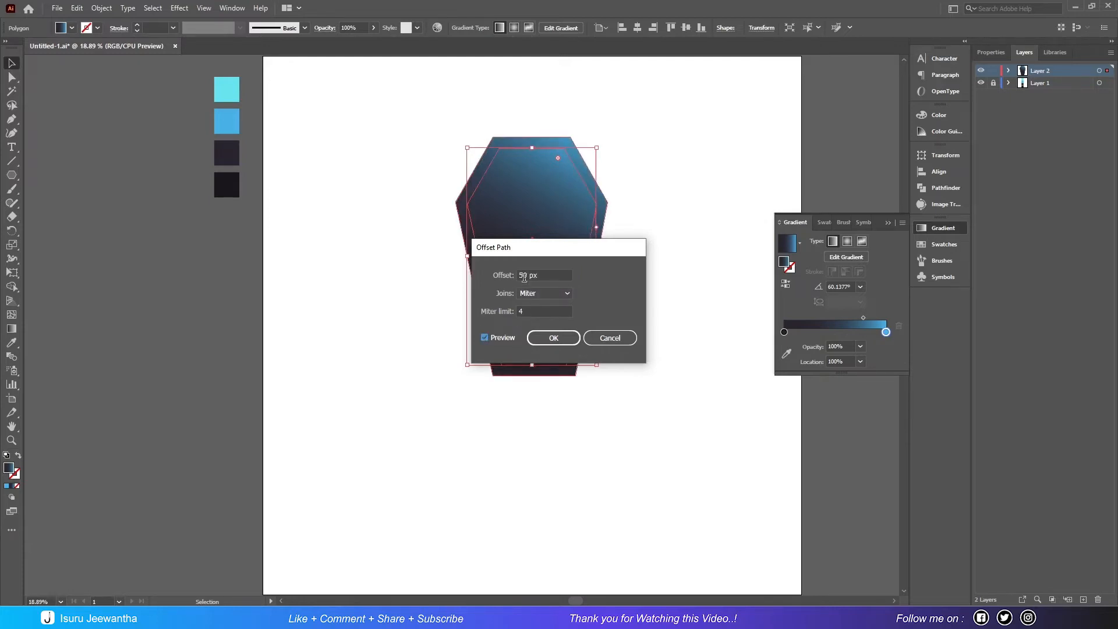
left_click(523, 276)
left_click(484, 337)
left_click(484, 338)
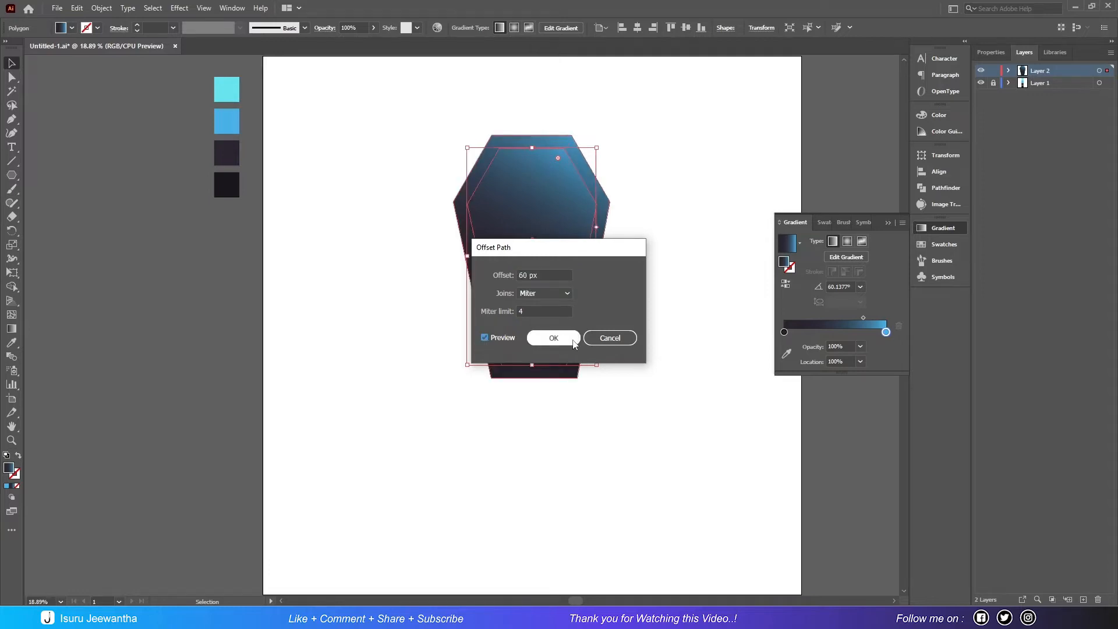
left_click(553, 339)
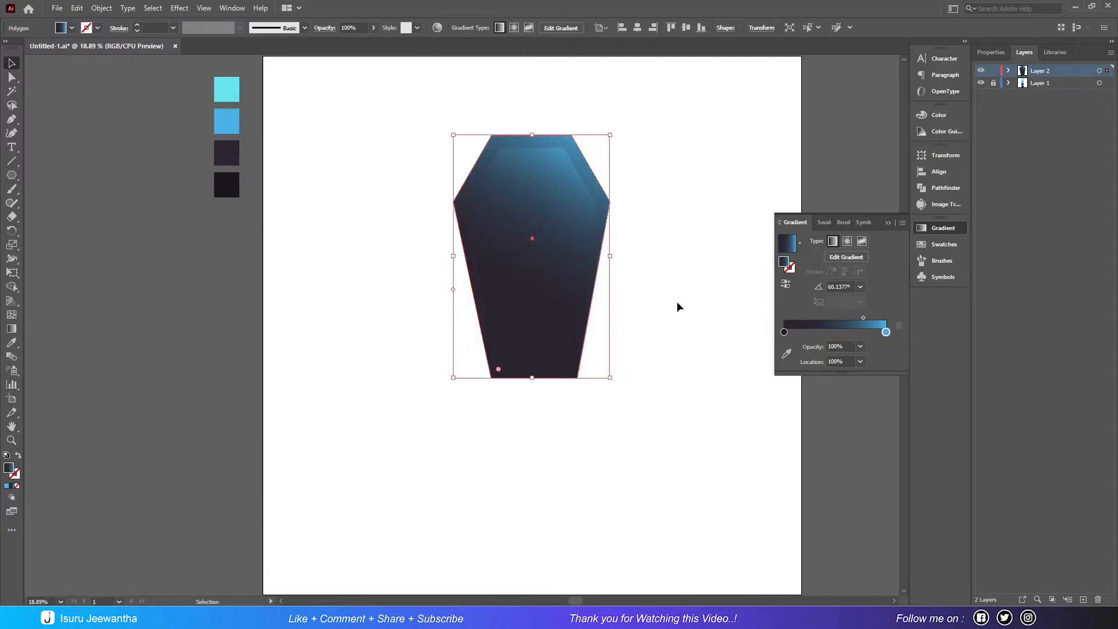
left_click(682, 247)
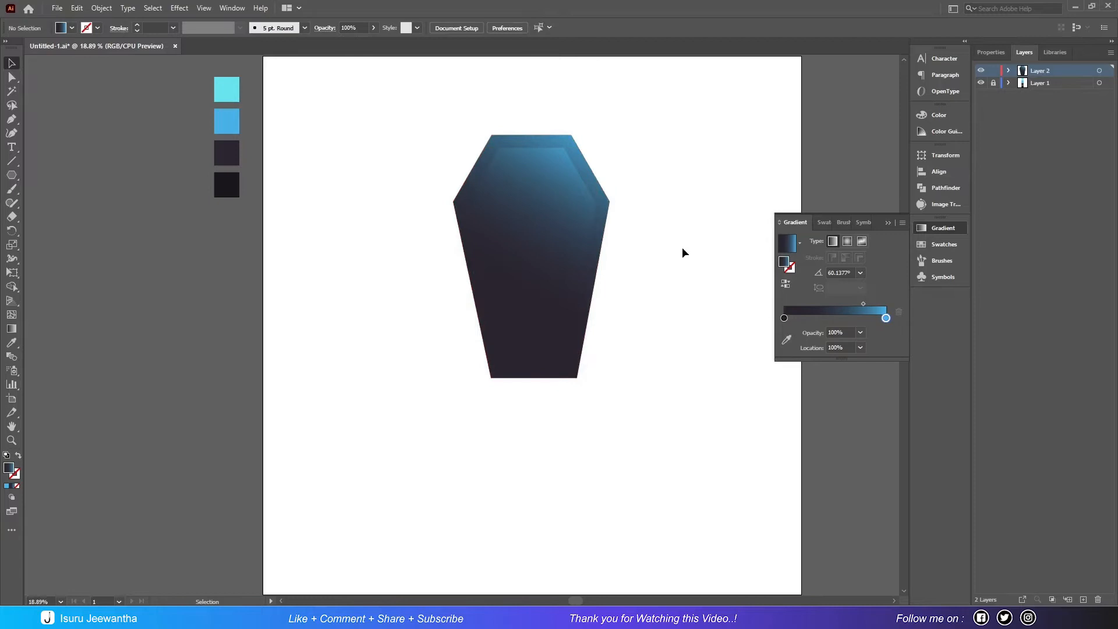
Draw a vertical Pen tool line through the centre of the outer coffin, from its top edge to its bottom edge
left_click(598, 230)
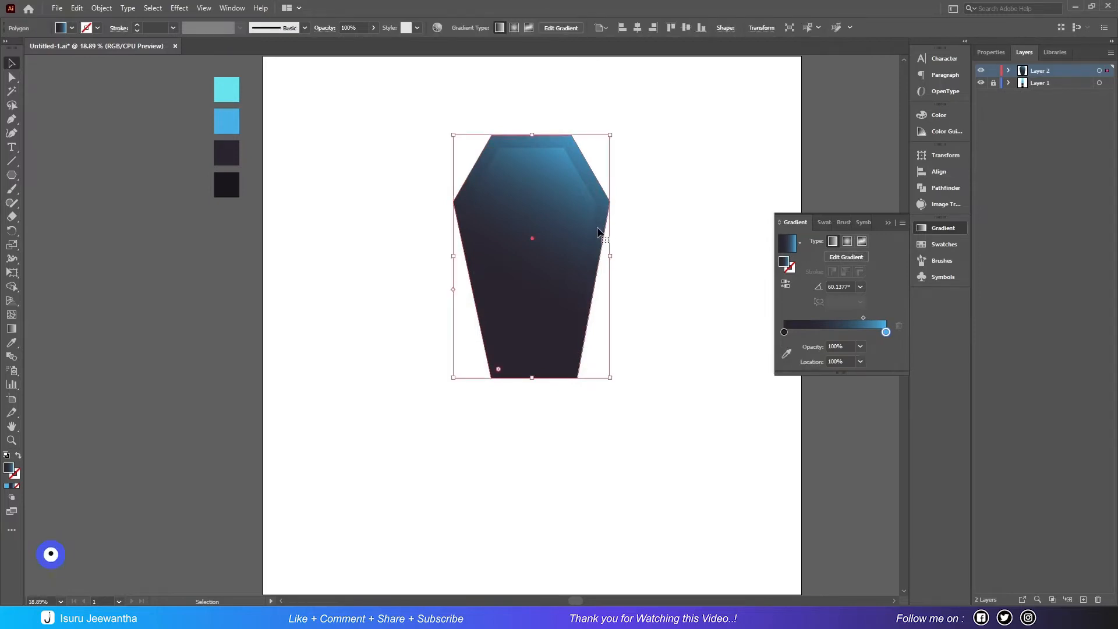
left_click(28, 126)
left_click(11, 119)
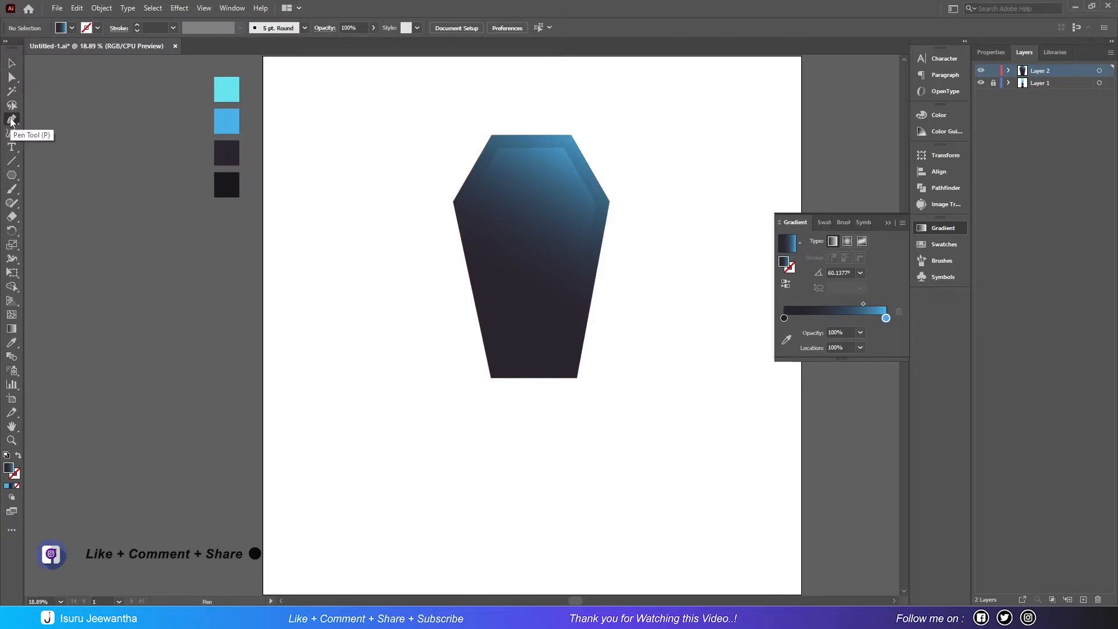
left_click(532, 135)
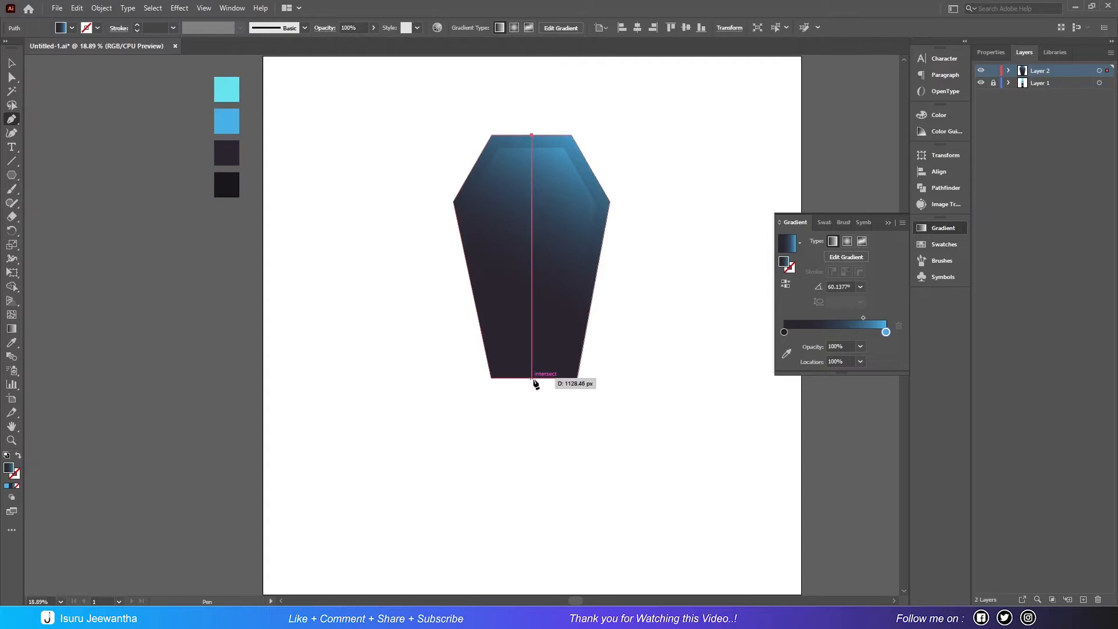
left_click(532, 379)
Split the outer coffin into two halves along the centre line using the Shape Builder tool
left_click(11, 62)
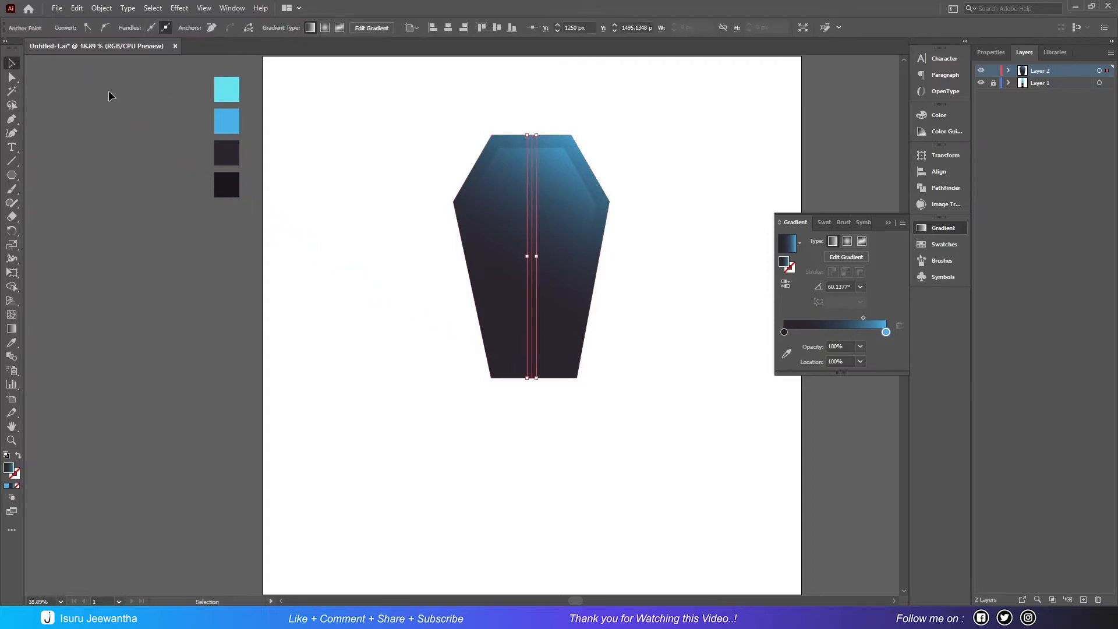
left_click(603, 230, "shift")
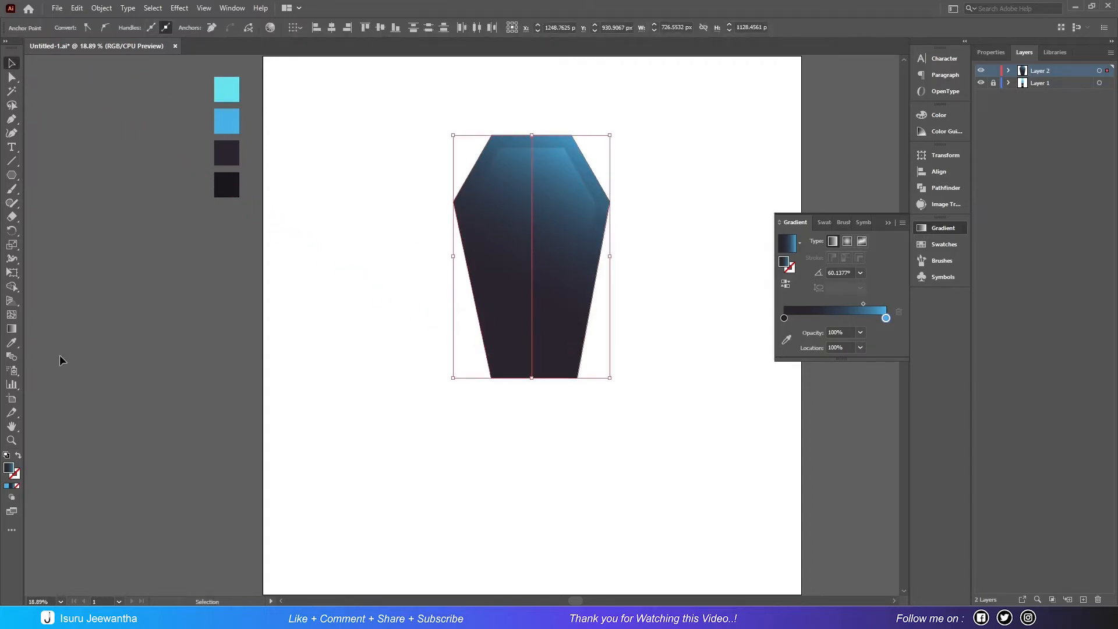
left_click(11, 287)
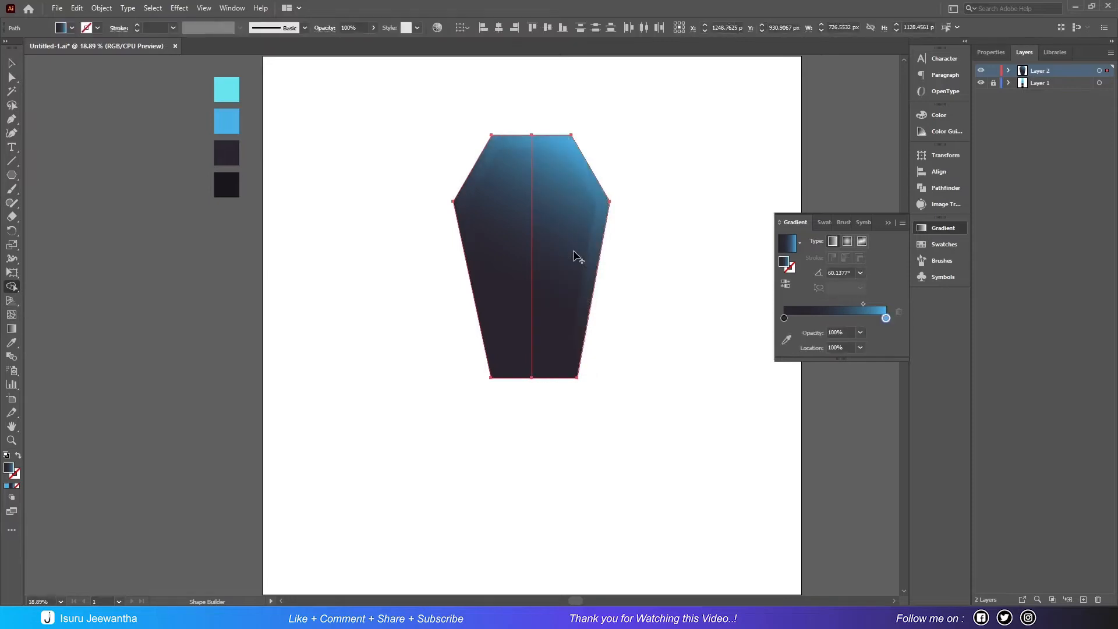
left_click(505, 217)
key("v")
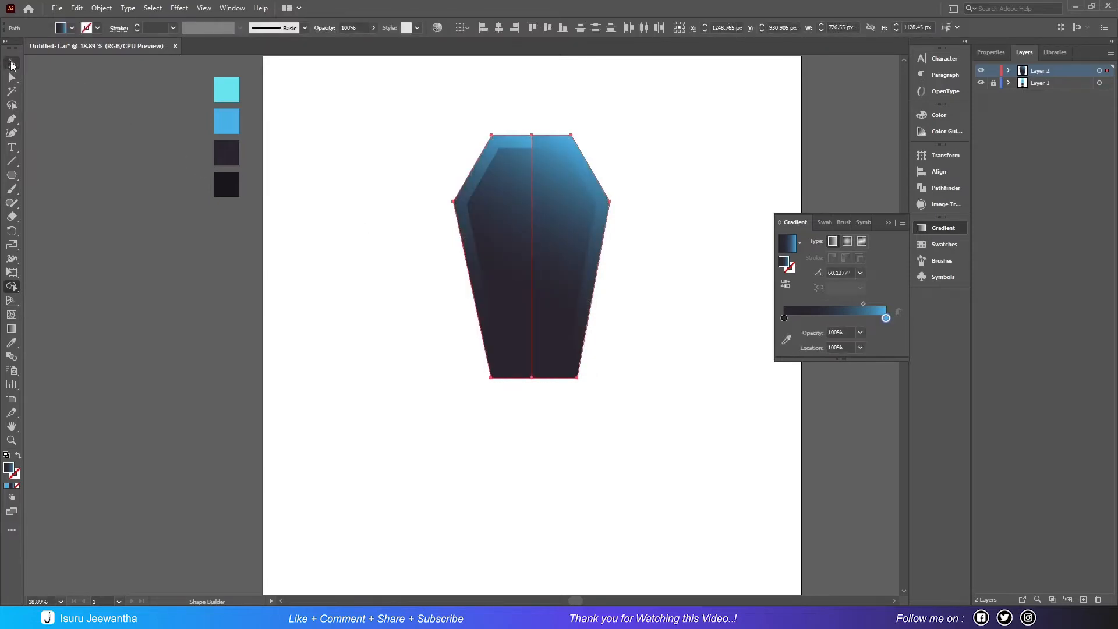
left_click(338, 229)
Rotate the linear gradient on the right half of the outer coffin to about 55.5°
left_click(585, 251)
left_click(636, 246)
left_click(604, 205)
left_click_drag(840, 332, 898, 332)
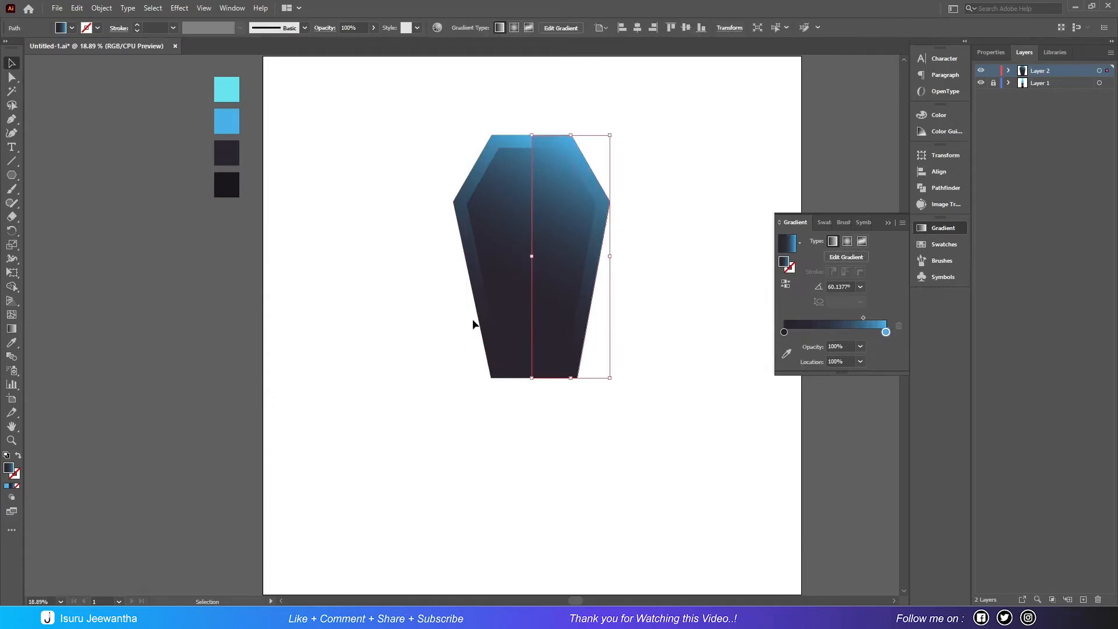
left_click(11, 329)
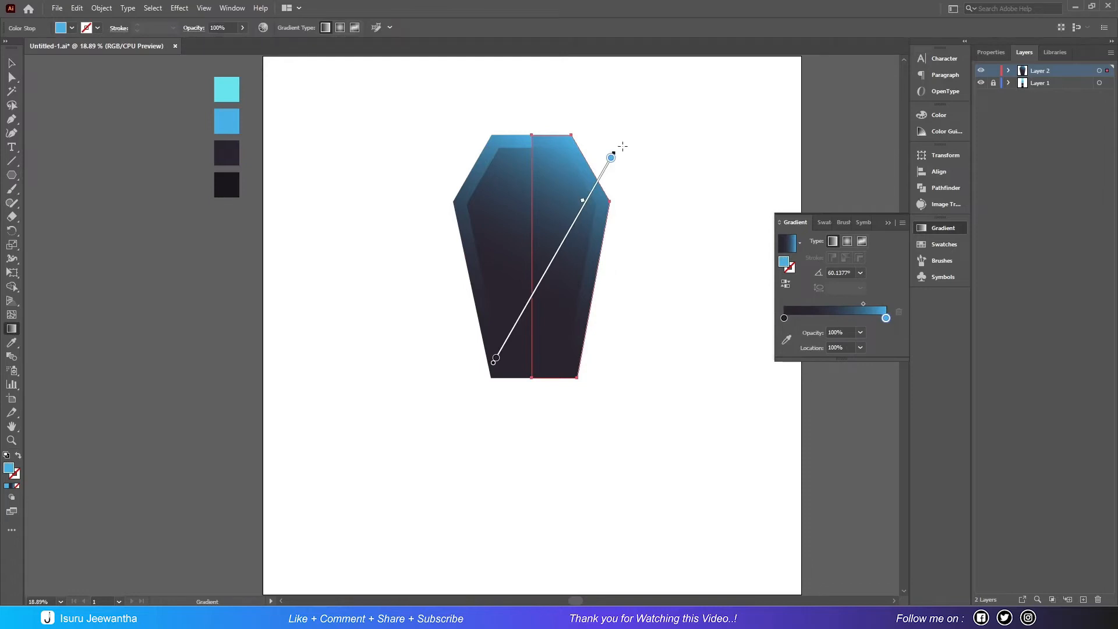
left_click_drag(618, 149, 626, 159)
key("v")
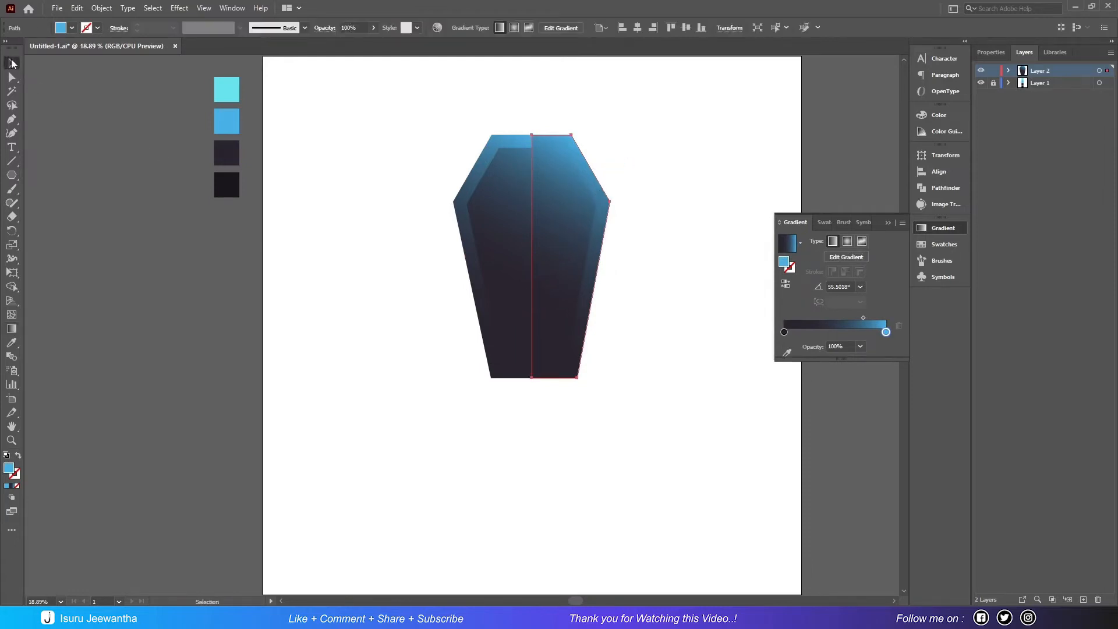
Re-angle the left outer half's gradient to about 153.7°, with blue on the outer edge, and shift its midpoint slightly toward the blue end
left_click(464, 204)
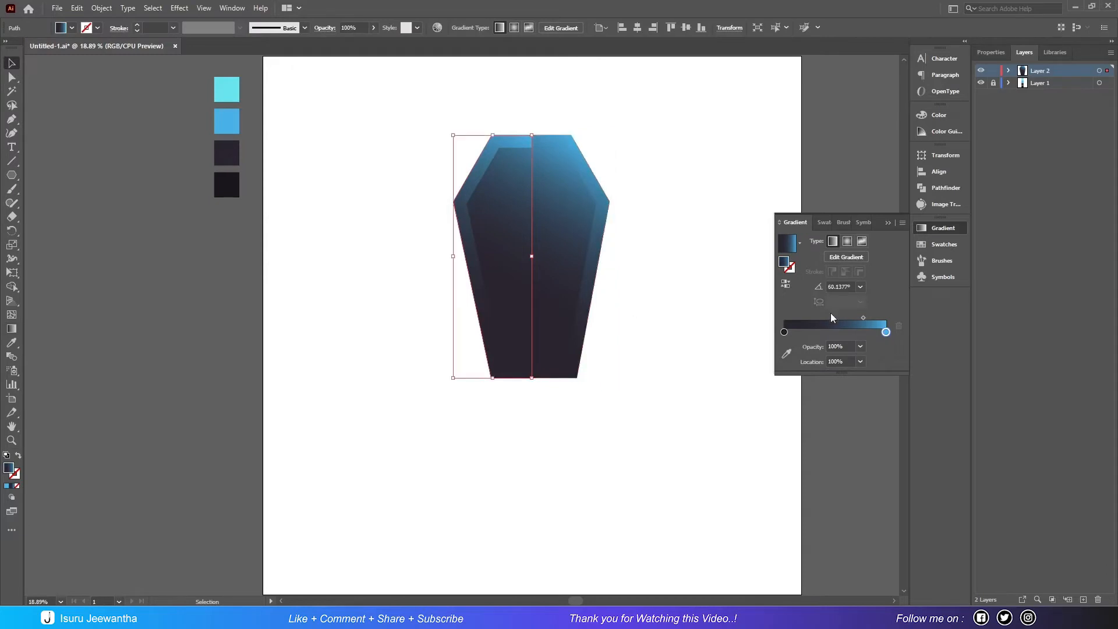
left_click(13, 330)
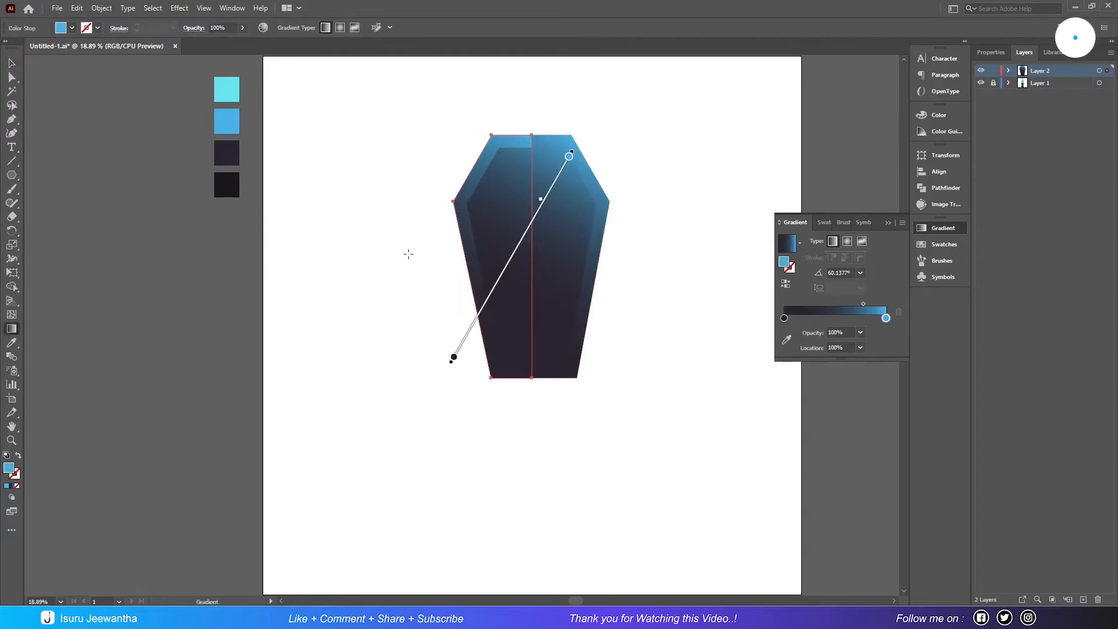
mouse_move(573, 148)
left_mouse_down()
mouse_move(401, 121)
mouse_move(396, 213)
left_mouse_up()
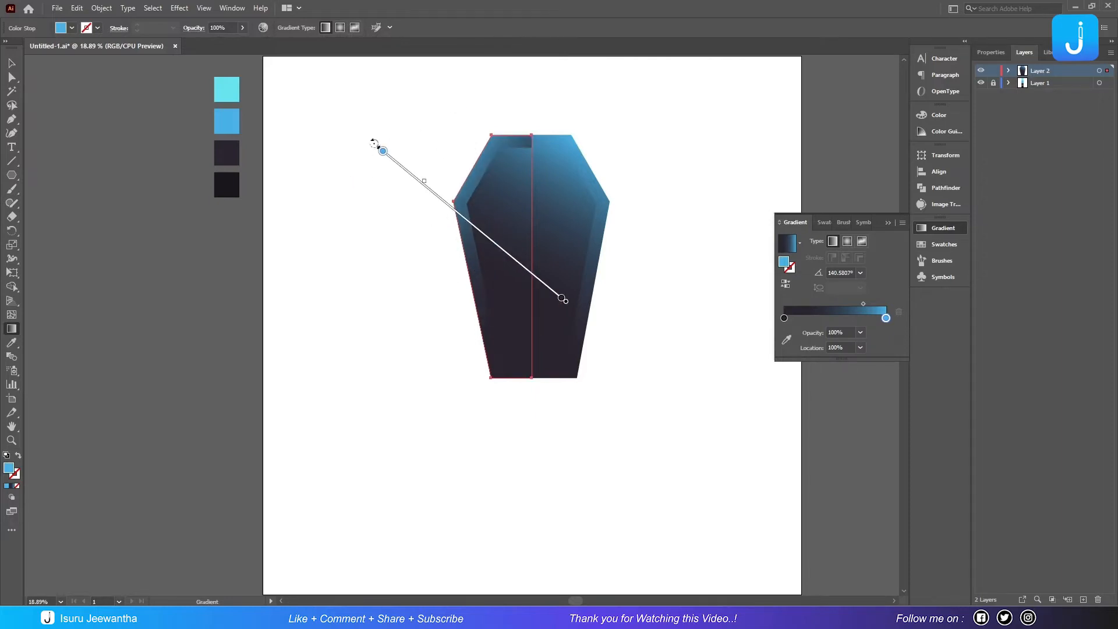
left_click_drag(374, 143, 347, 226)
mouse_move(576, 279)
left_mouse_down()
mouse_move(640, 248)
mouse_move(632, 299)
left_mouse_up()
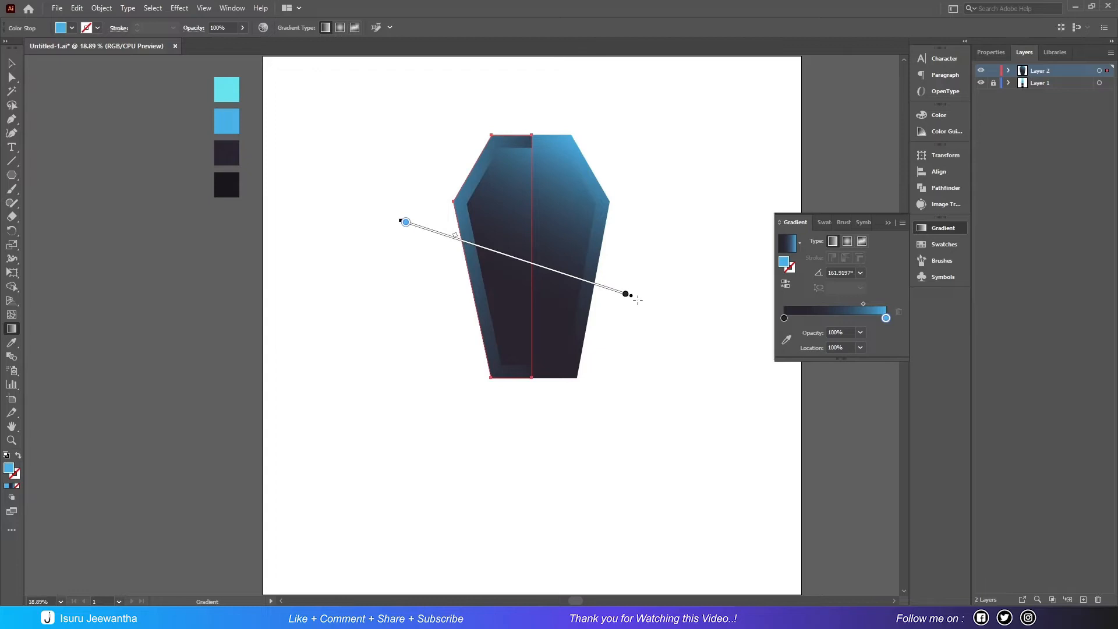
left_click_drag(396, 216, 394, 257)
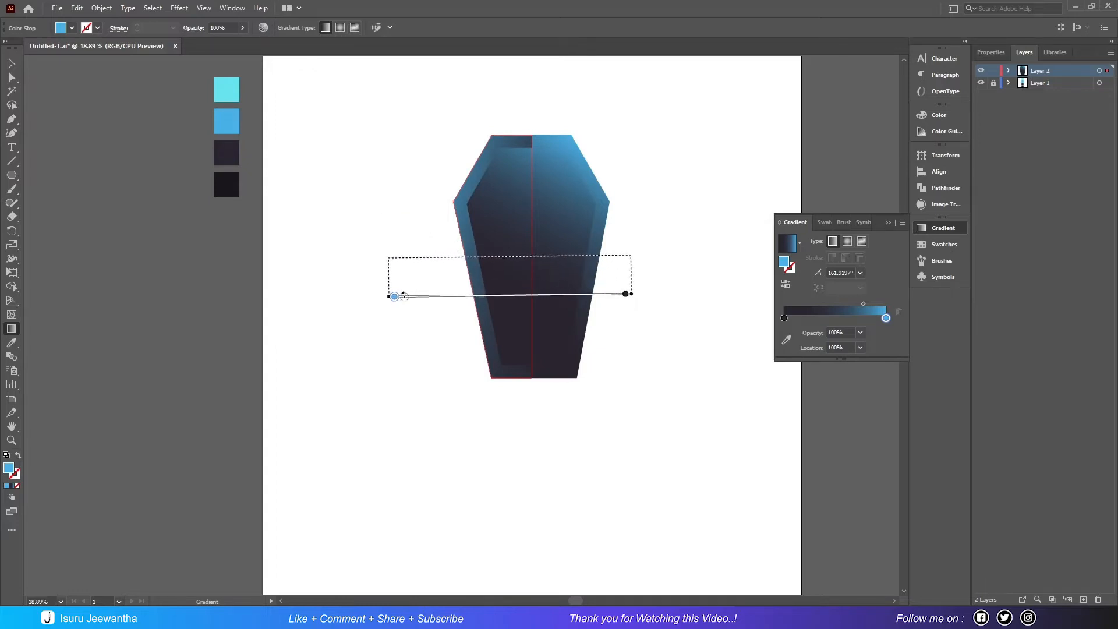
mouse_move(632, 256)
left_mouse_down()
mouse_move(652, 247)
mouse_move(682, 198)
left_mouse_up()
mouse_move(682, 256)
left_mouse_down()
mouse_move(654, 257)
mouse_move(686, 196)
left_mouse_up()
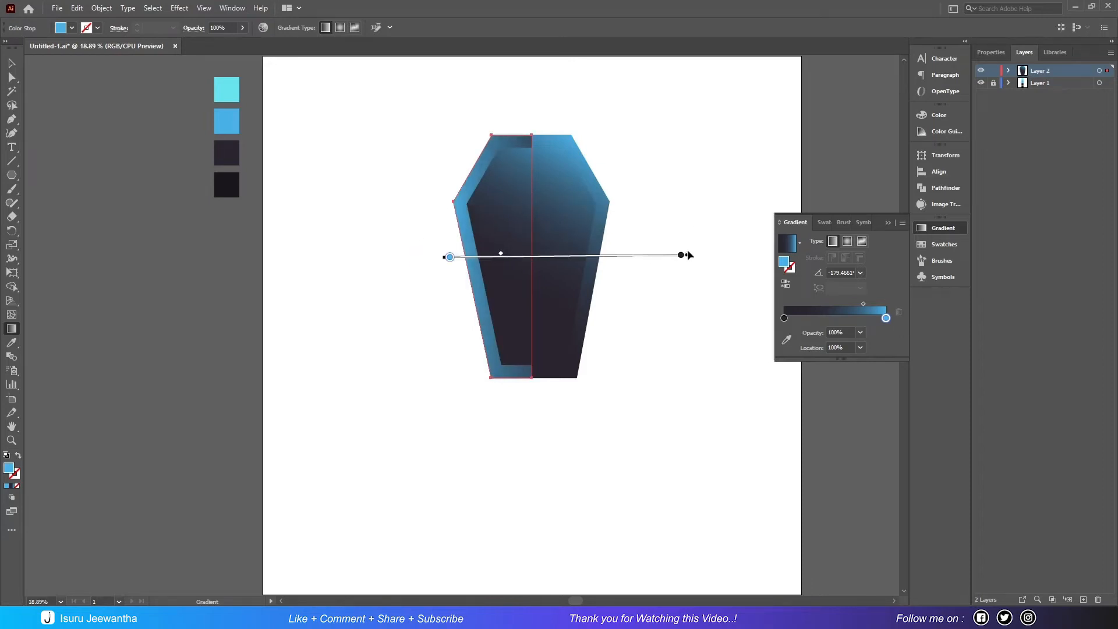
mouse_move(441, 257)
left_mouse_down()
mouse_move(431, 190)
mouse_move(432, 200)
left_mouse_up()
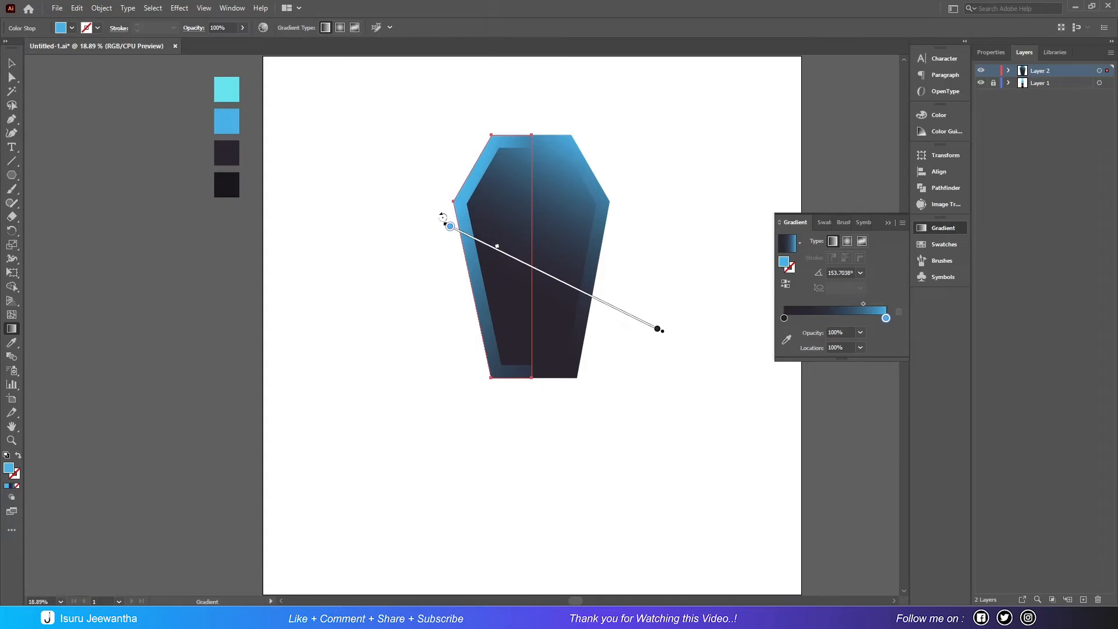
left_click_drag(498, 250, 490, 247)
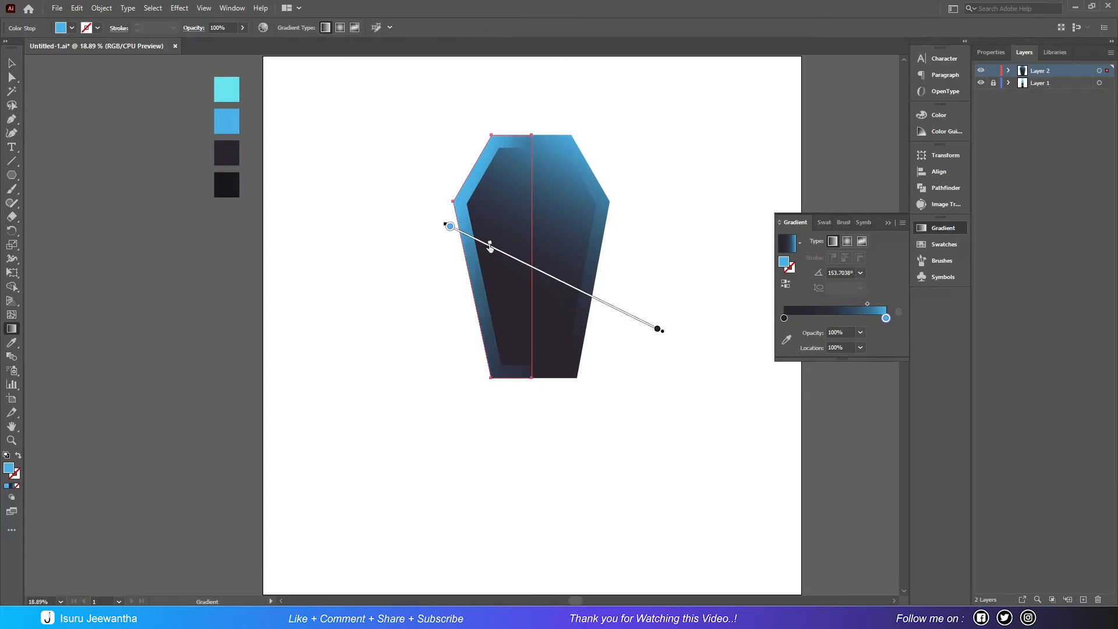
key("v")
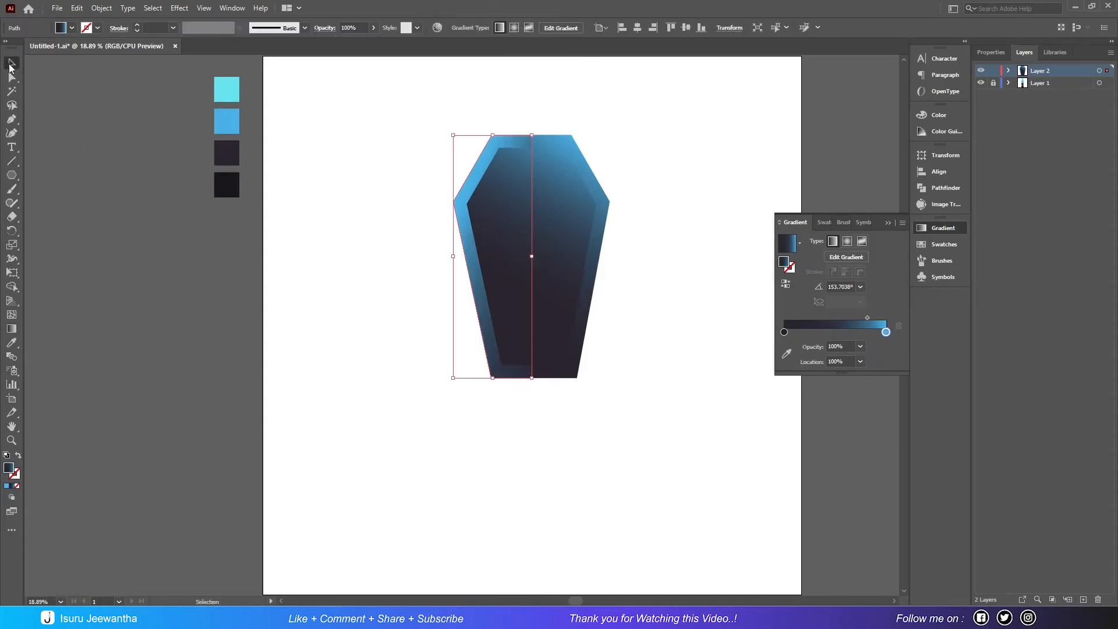
Send both halves of the outer coffin rim to the back, behind the front coffin and its cyan highlight
left_click(337, 172)
left_click(601, 189)
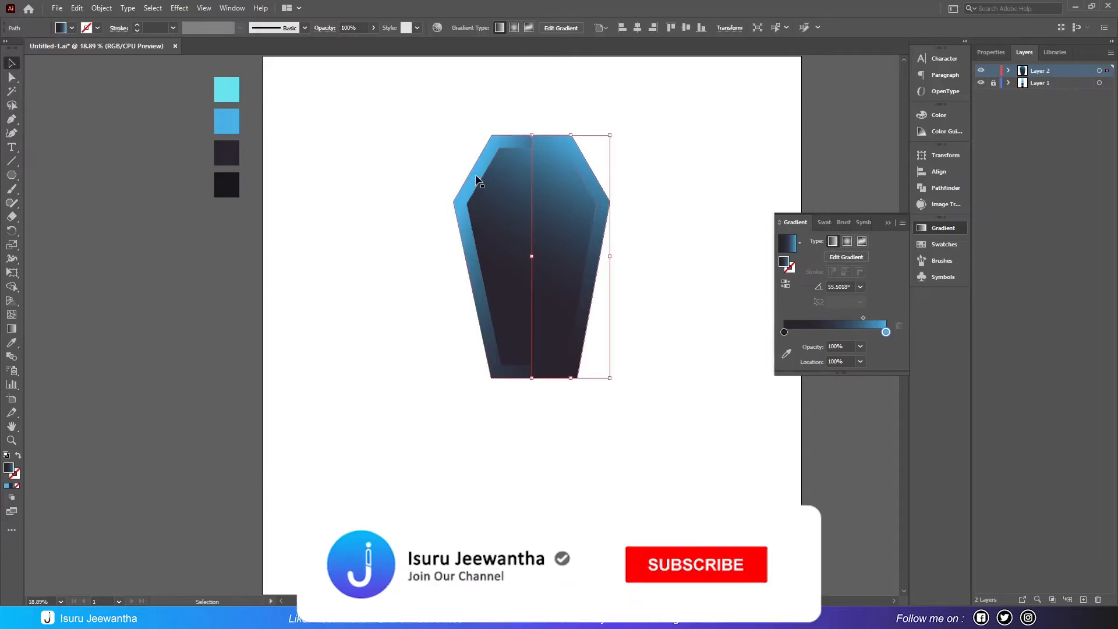
left_click(472, 172, "shift")
right_click(603, 198)
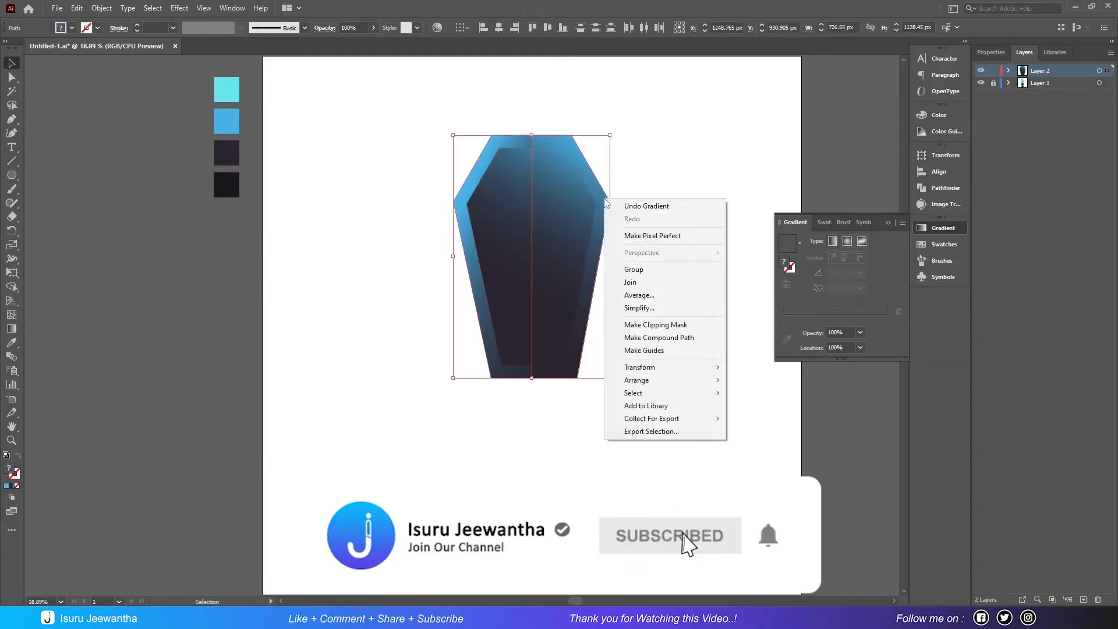
mouse_move(676, 380)
left_click(767, 420)
left_click(731, 294)
Group all the coffin shapes together
left_click_drag(374, 108, 516, 288)
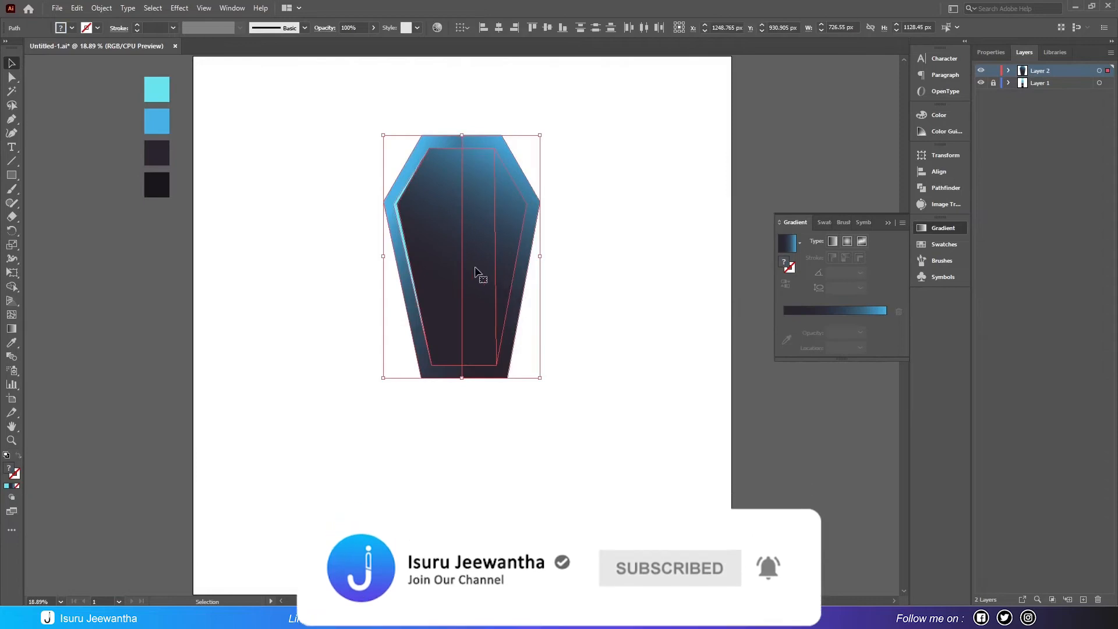
right_click(474, 266)
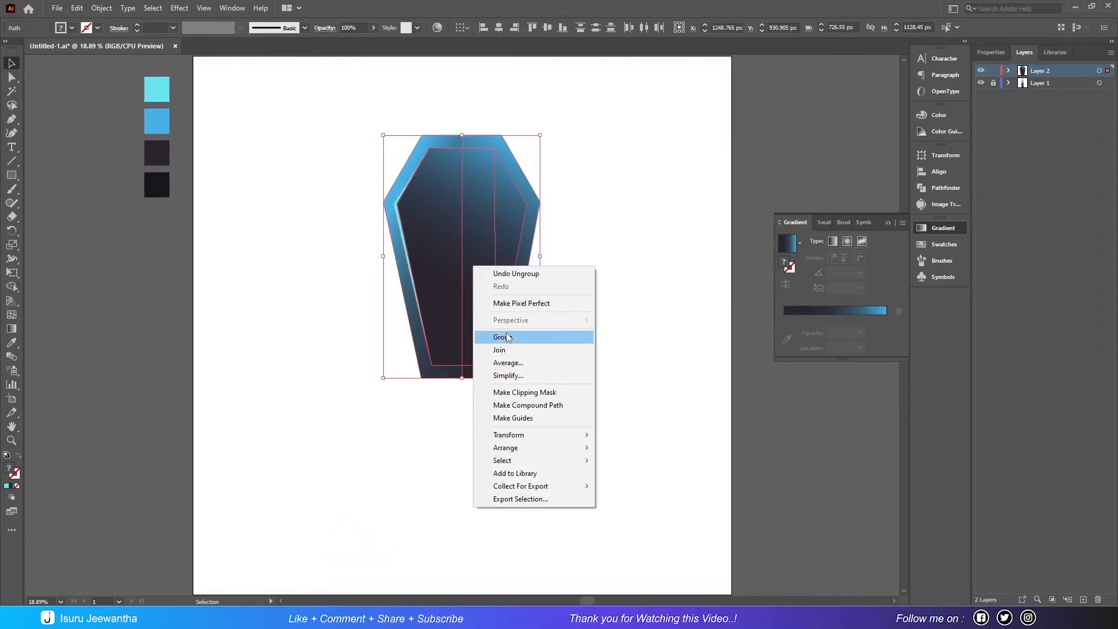
left_click(507, 336)
left_click(605, 311)
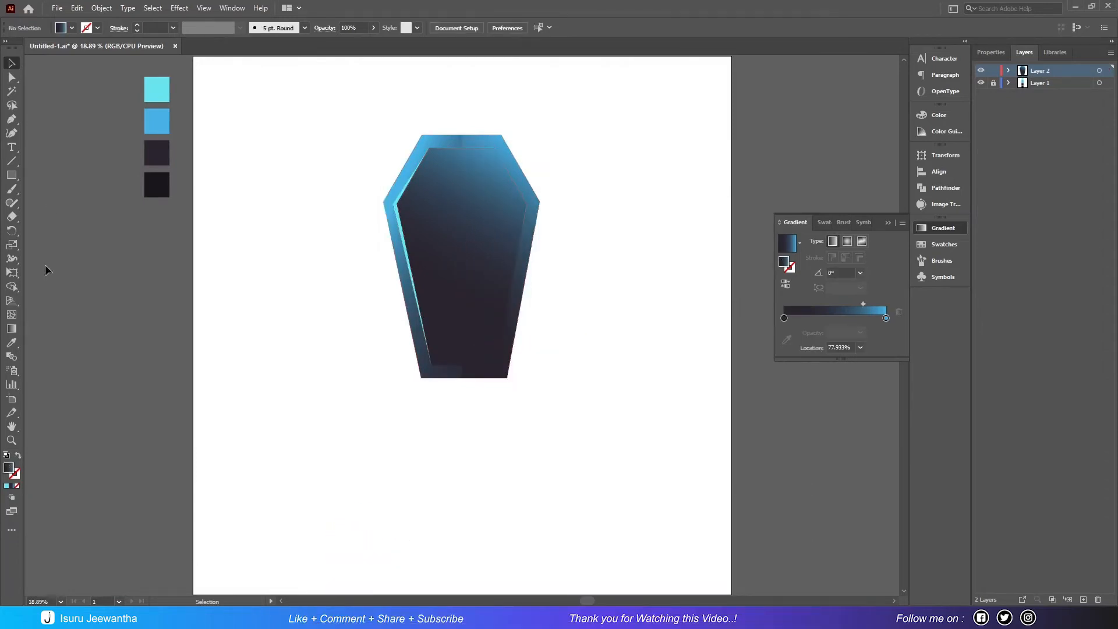
Draw a rectangle about 886 px by 170 px across the coffin's middle, filled with the sampled cyan colour
left_click(11, 343)
left_click(166, 84)
left_click(12, 176)
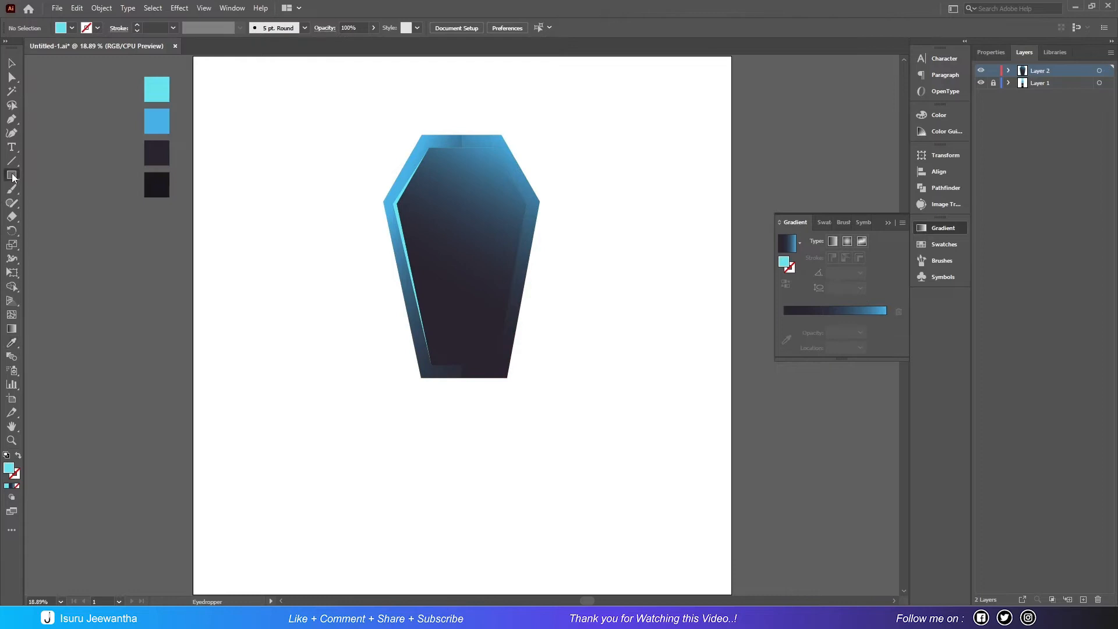
left_click_drag(364, 242, 555, 280)
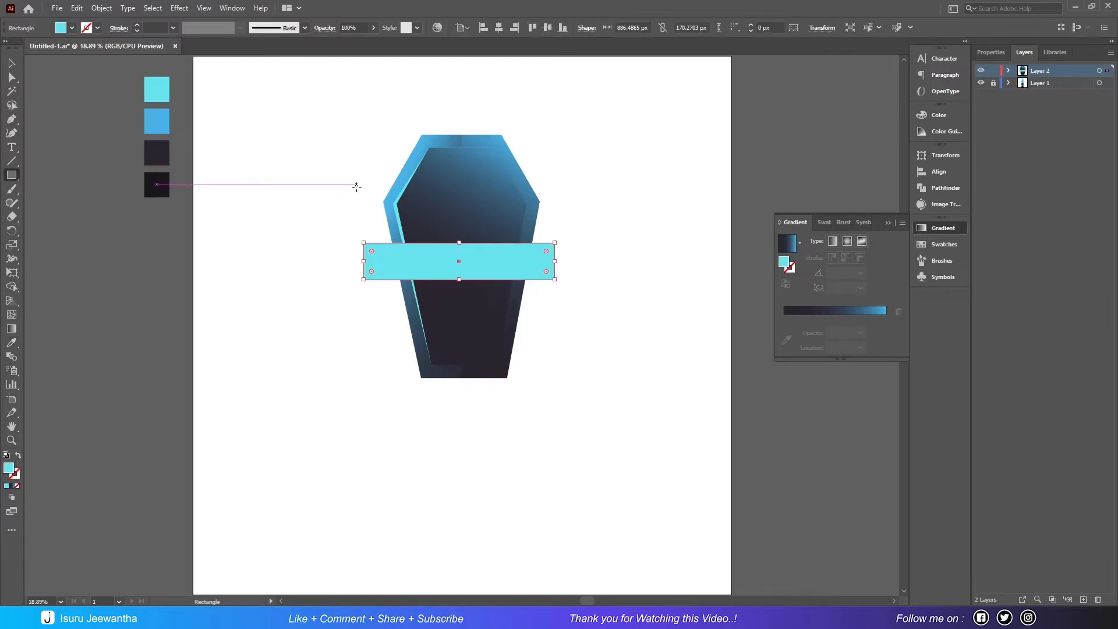
Fill the rectangle with the White, Black gradient and change its black stop to the sampled cyan colour
left_click(71, 28)
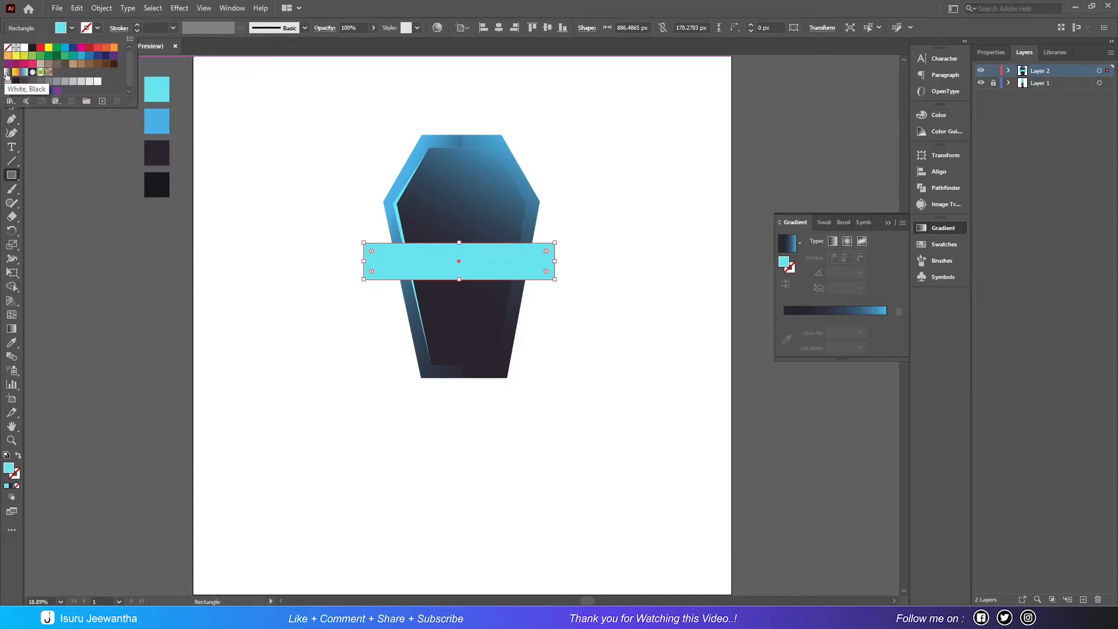
left_click(6, 72)
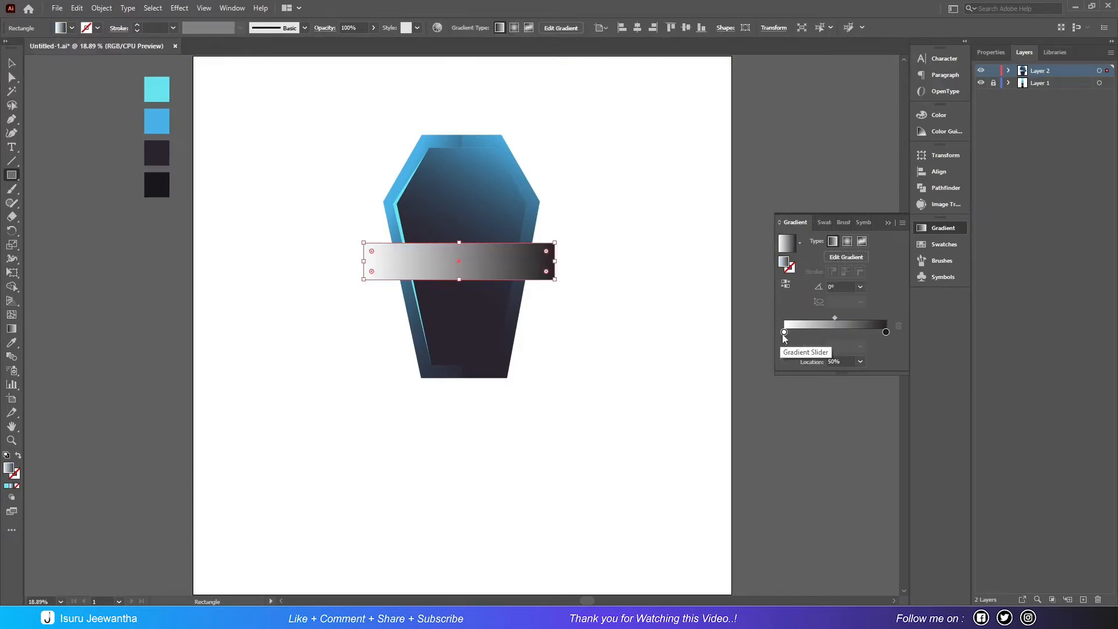
left_click(886, 332)
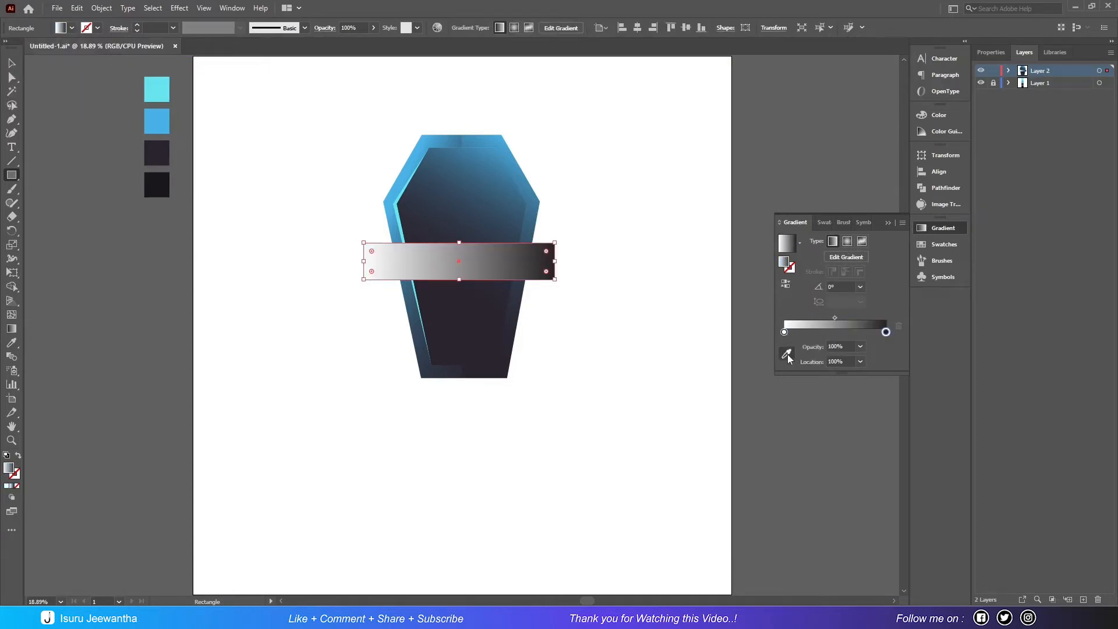
left_click(787, 355)
left_click(154, 82)
key("v")
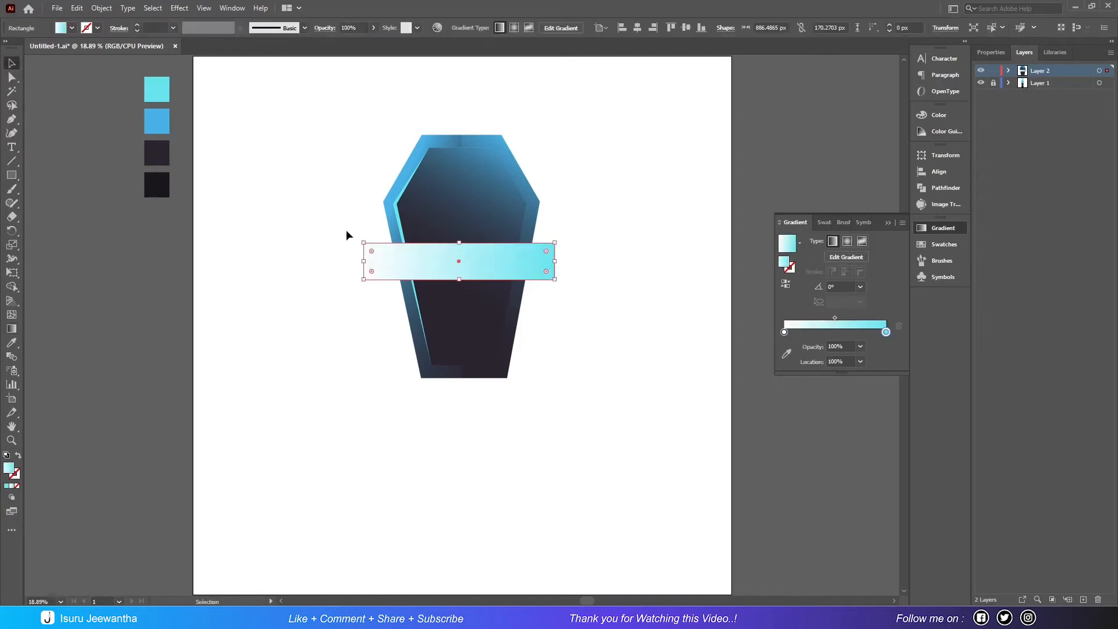
Rotate the gradient strip to about 39.4°, place it diagonally over the coffin's upper part, and shorten it to about 799 px
left_click_drag(557, 281, 545, 215)
left_click_drag(489, 241, 481, 170)
mouse_move(544, 149)
left_mouse_down()
mouse_move(535, 88)
mouse_move(540, 143)
left_mouse_up()
left_click(488, 163)
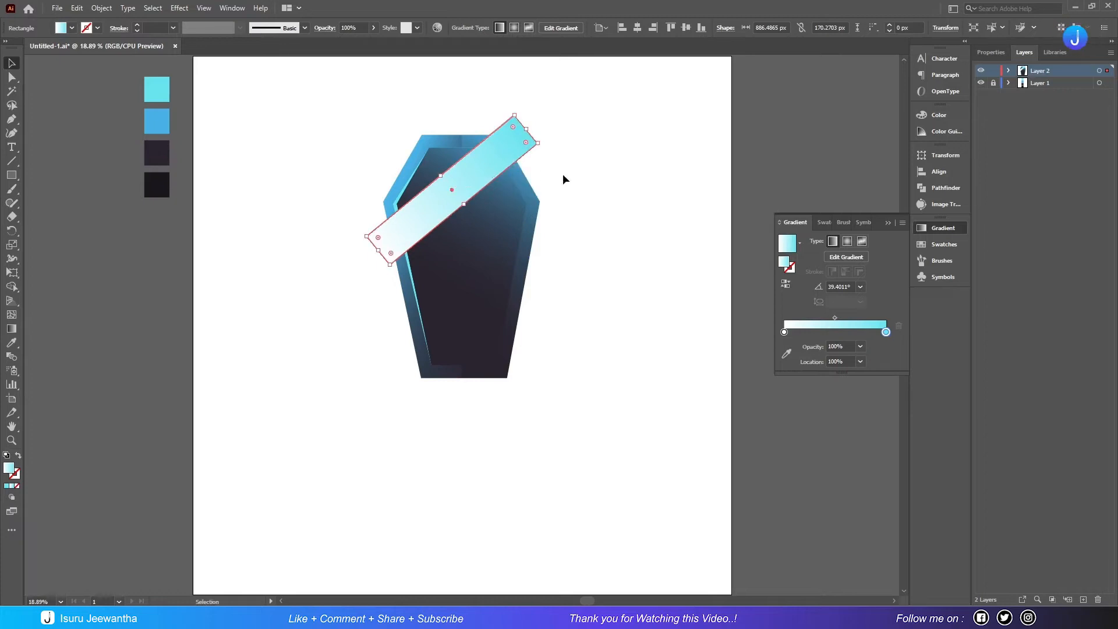
left_click_drag(527, 127, 515, 139)
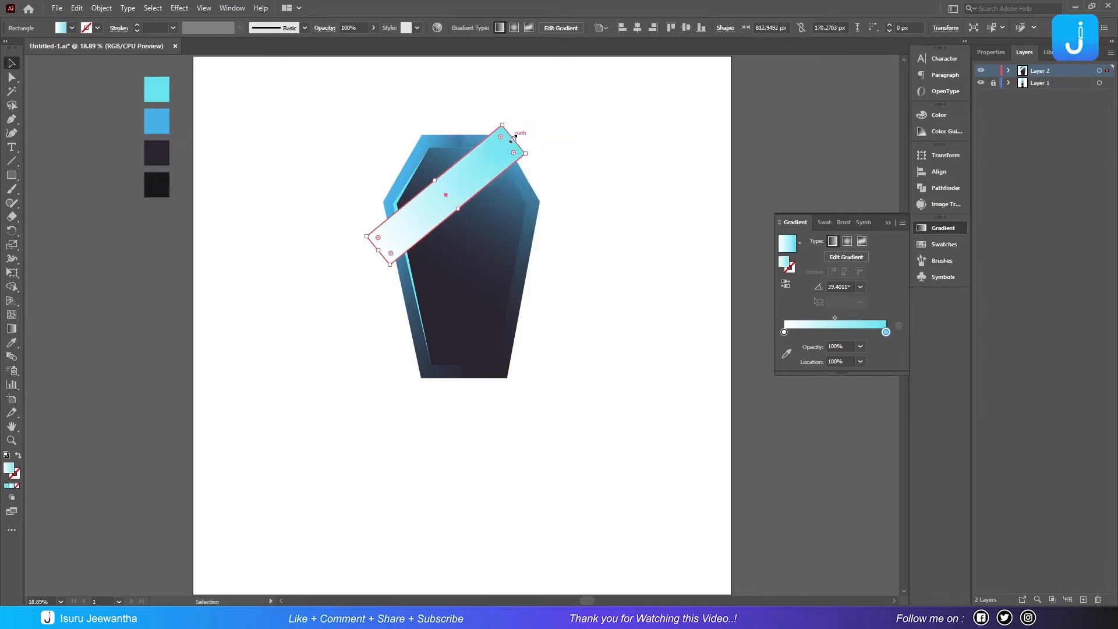
left_click_drag(377, 250, 380, 246)
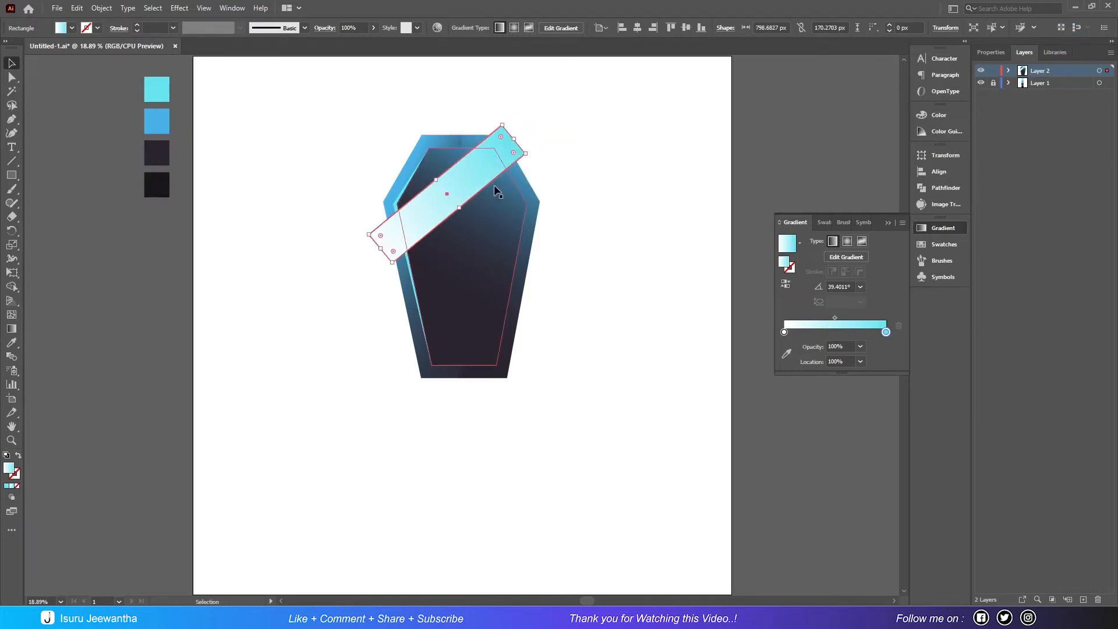
Set the diagonal strip's blending mode to Soft Light
left_click(990, 52)
left_click(1006, 213)
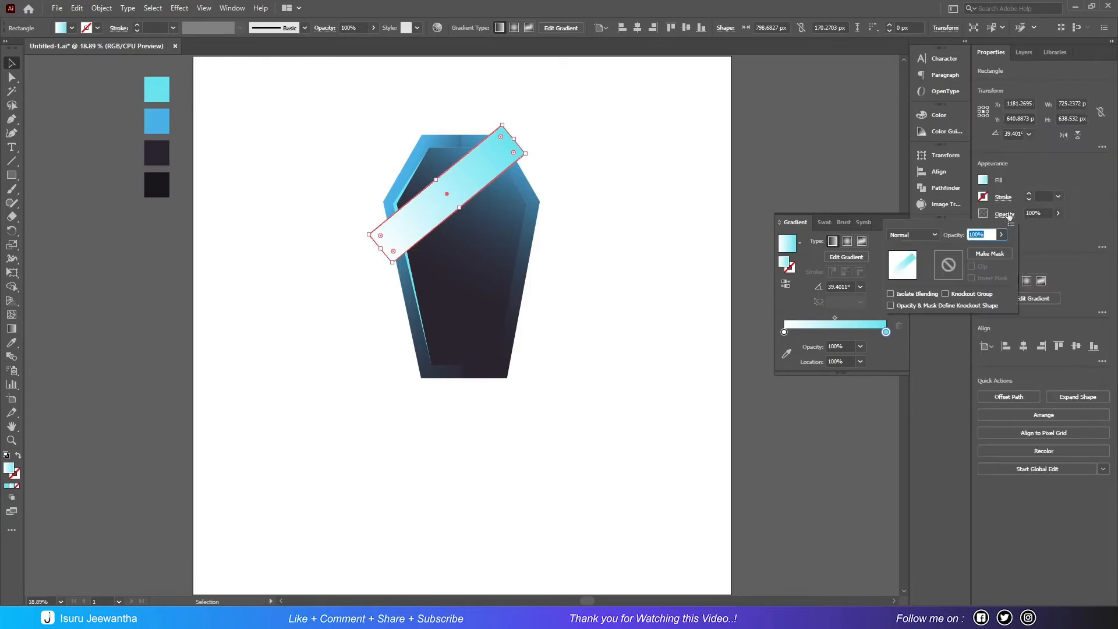
left_click(912, 234)
left_click(929, 361)
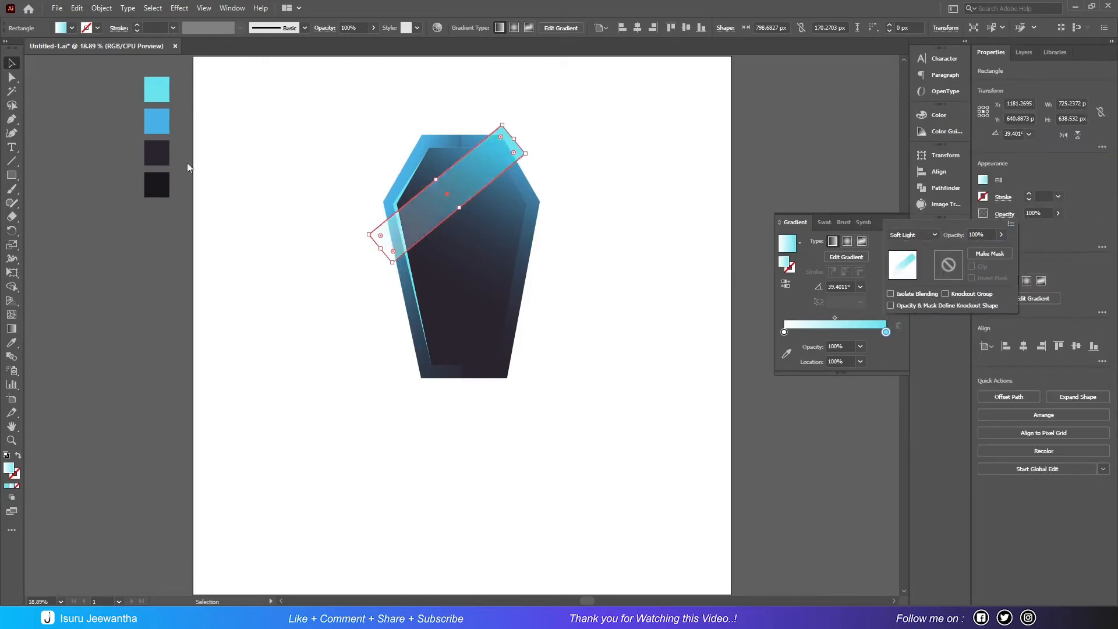
left_click(231, 152)
left_click(316, 298)
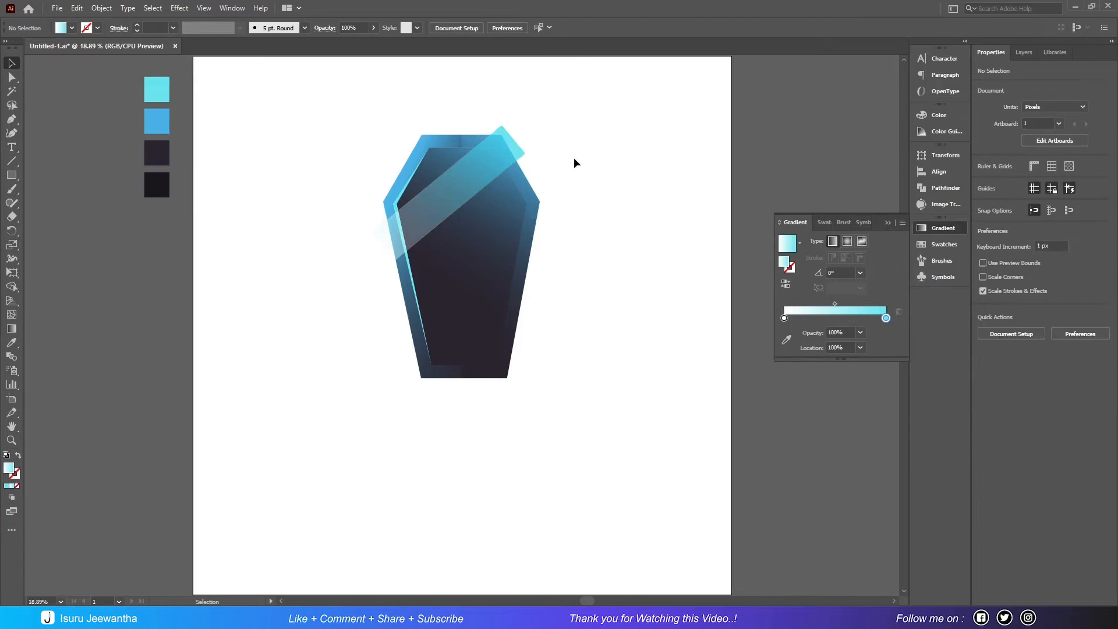
Duplicate the Soft Light strip by copy and paste, and place the copy parallel just below the original
left_click(511, 157)
left_click(101, 8)
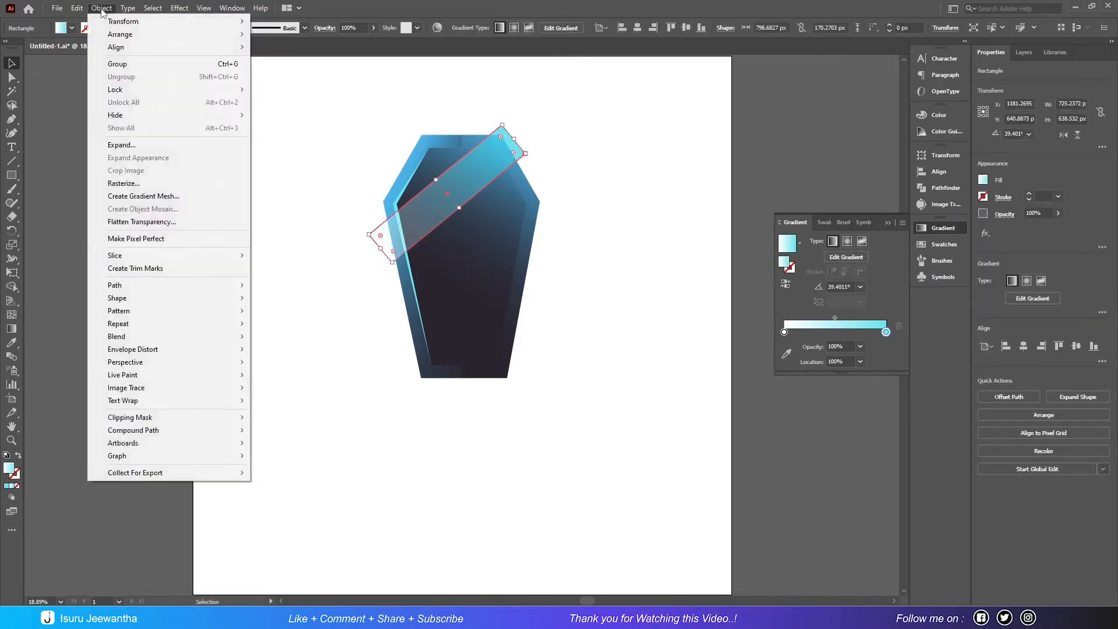
mouse_move(77, 9)
left_click(96, 64)
left_click(77, 8)
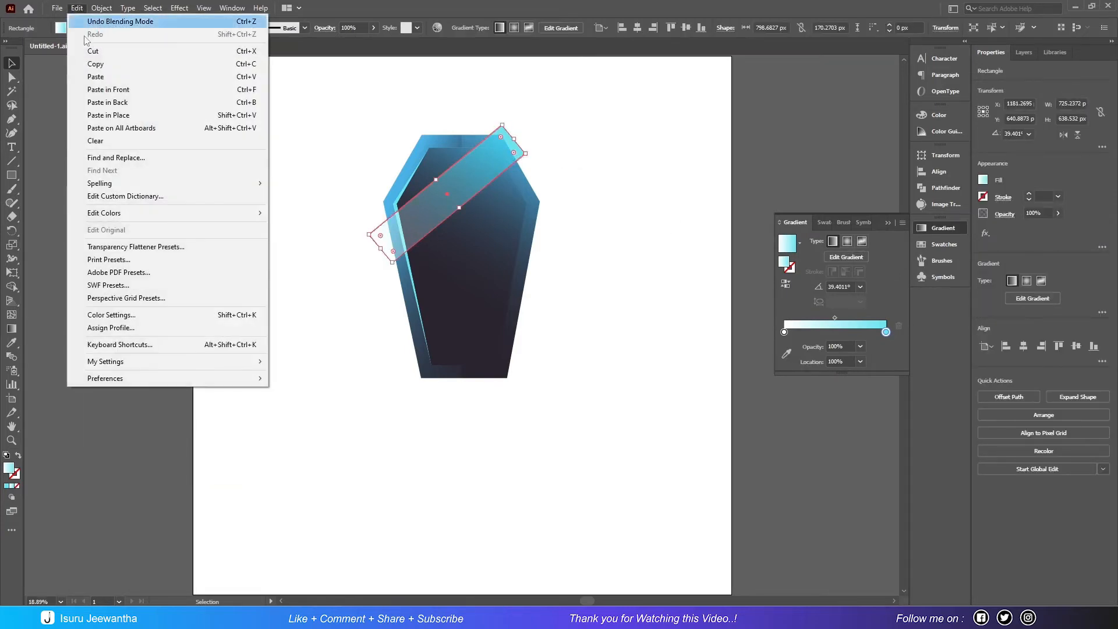
left_click(98, 76)
left_click_drag(482, 310, 489, 219)
left_click_drag(491, 212, 489, 222)
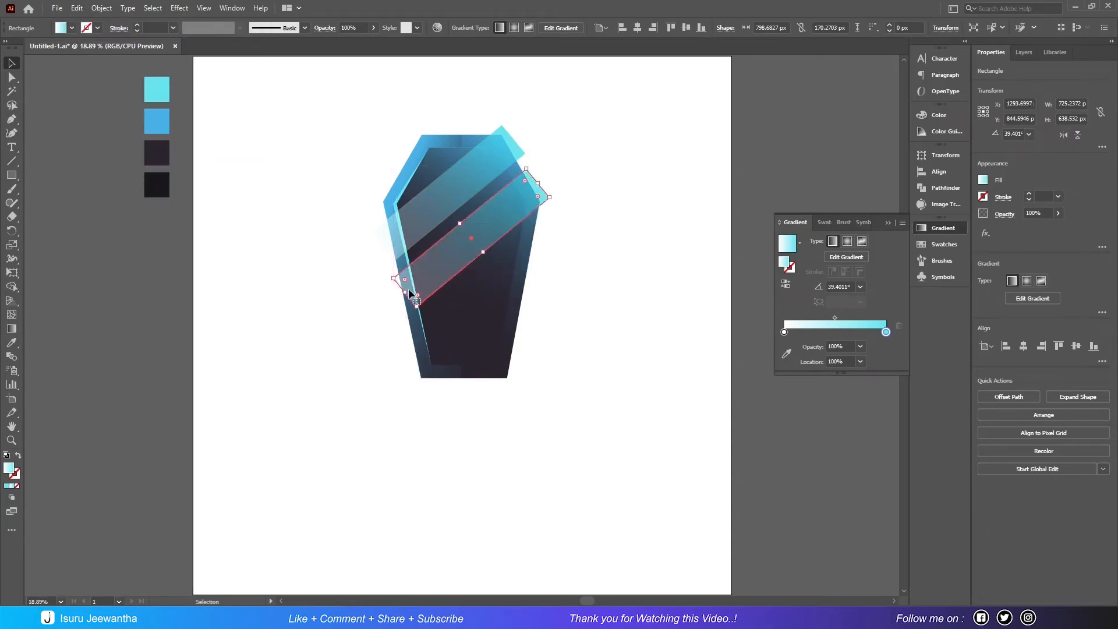
Extend the duplicate strip to about 861 px long and narrow it to about 52 px
mouse_move(408, 288)
left_mouse_down()
mouse_move(387, 293)
mouse_move(395, 299)
left_mouse_up()
left_click_drag(478, 257, 460, 240)
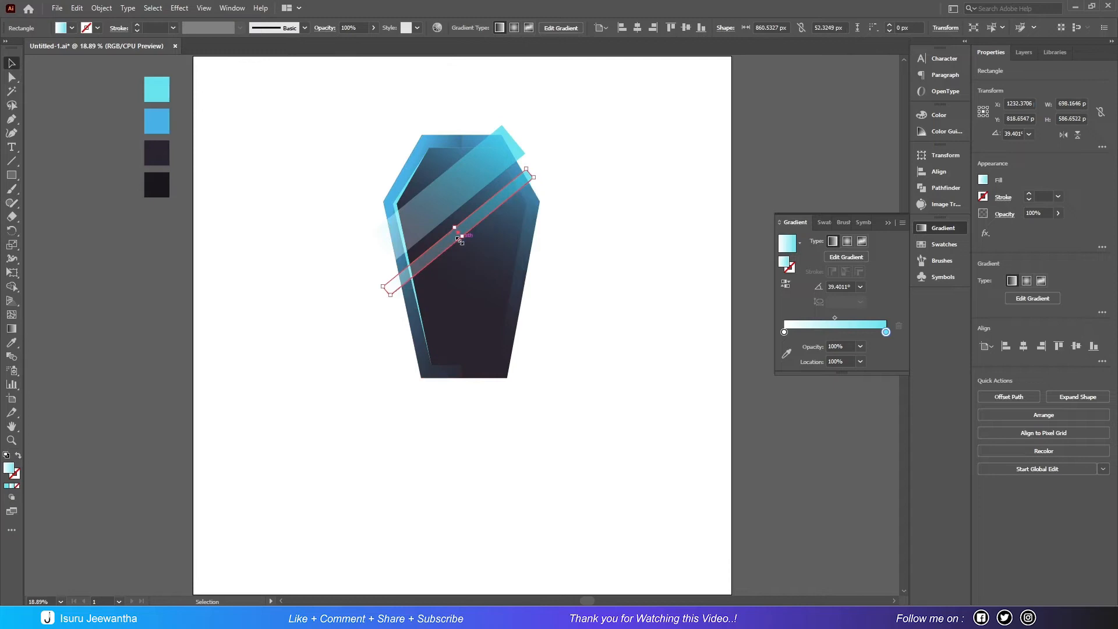
left_click(613, 167)
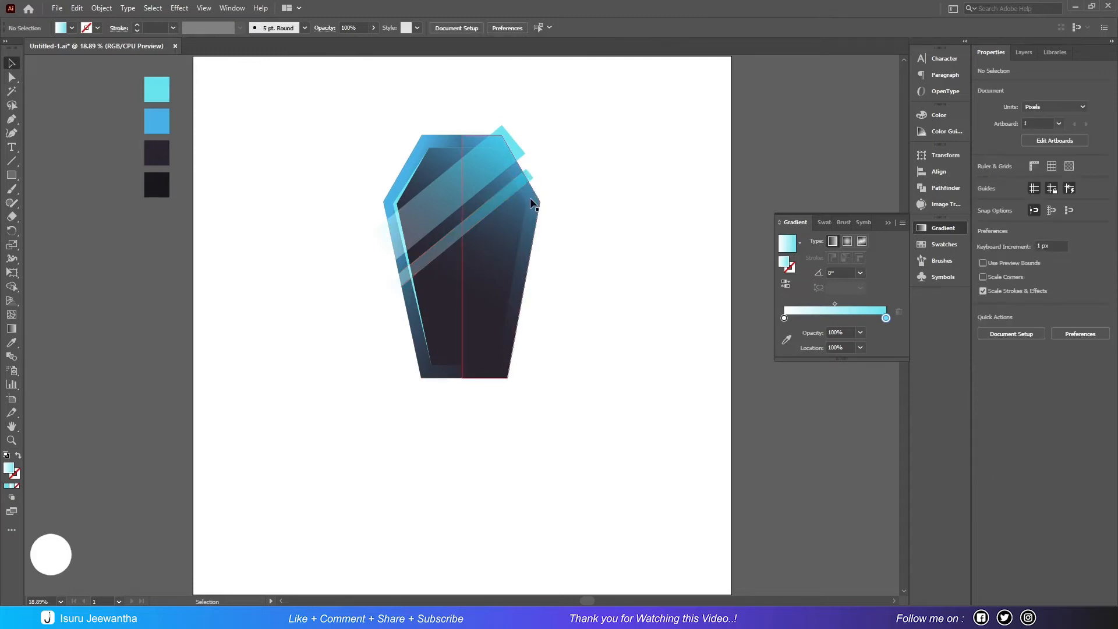
key("a")
left_click(509, 190)
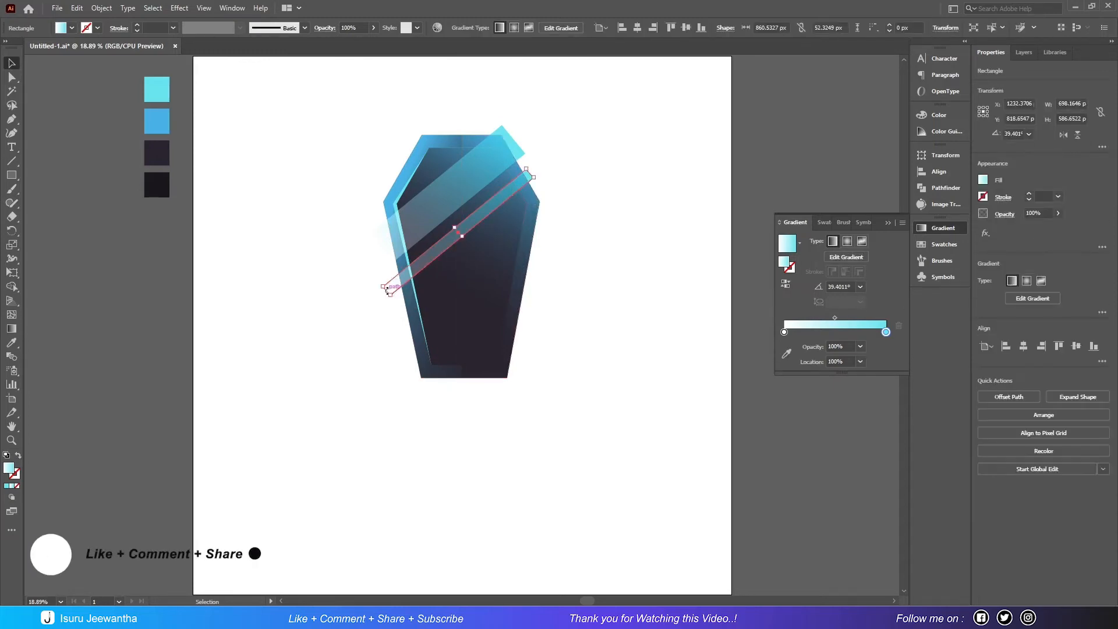
Shorten the narrow glare strip to about 834 px and paste a copy of it parallel across the coffin's lower part
key("ctrl+plus")
left_click_drag(336, 429, 342, 421)
left_click(77, 8)
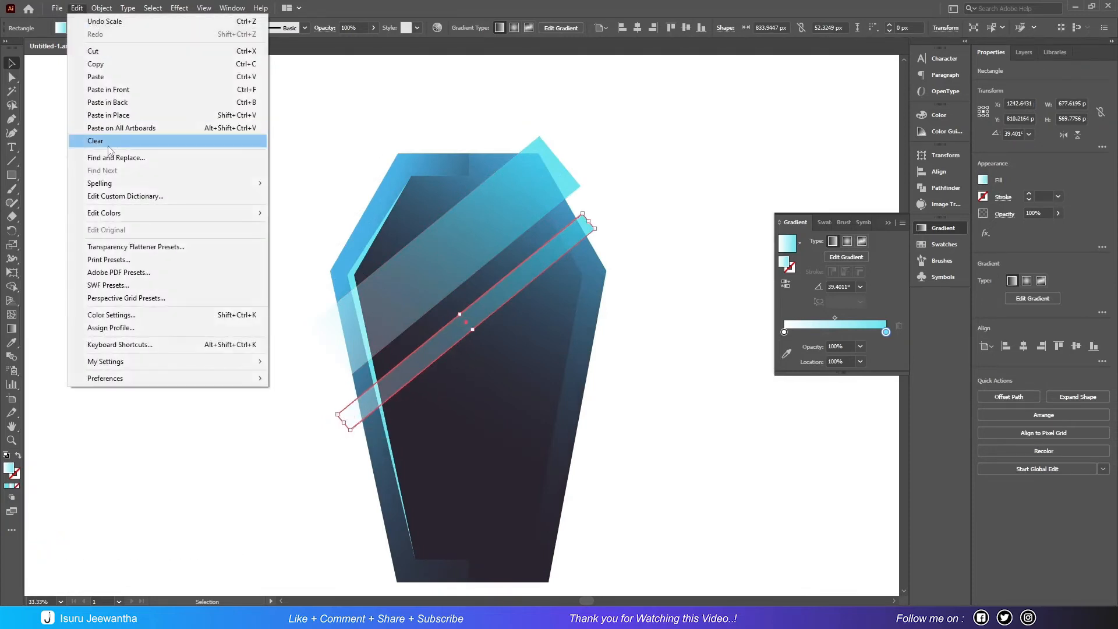
left_click(95, 64)
left_click(77, 8)
left_click(99, 78)
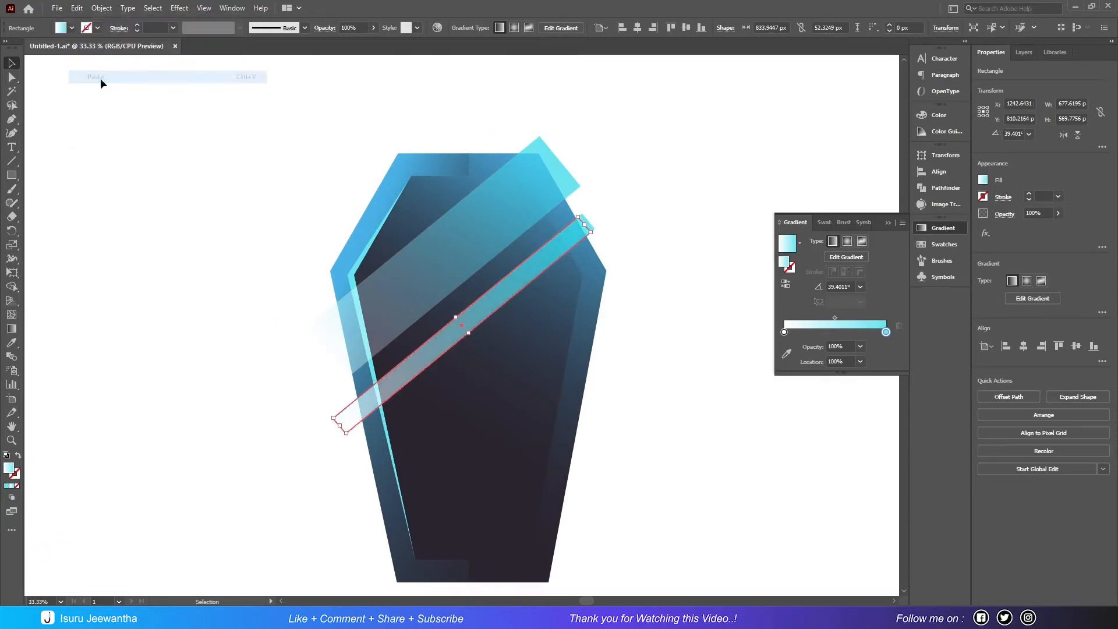
scroll(286, 262, "down", 3)
left_click_drag(483, 143, 510, 260)
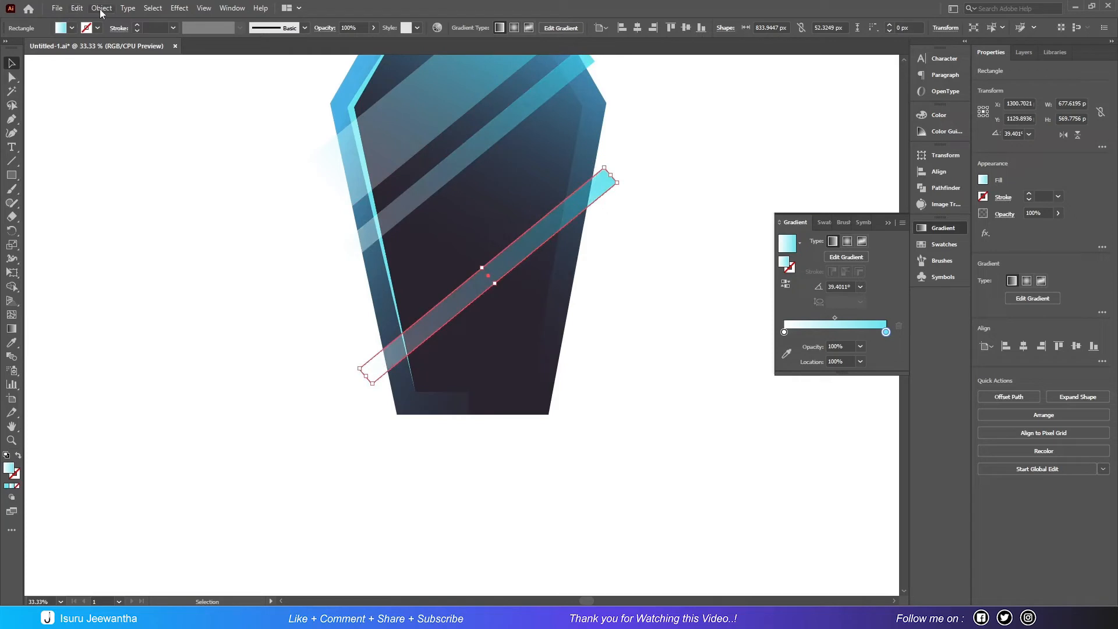
Paste another narrow glare strip, place it parallel just below the third strip, and shorten it slightly
left_click(80, 8)
left_click(100, 75)
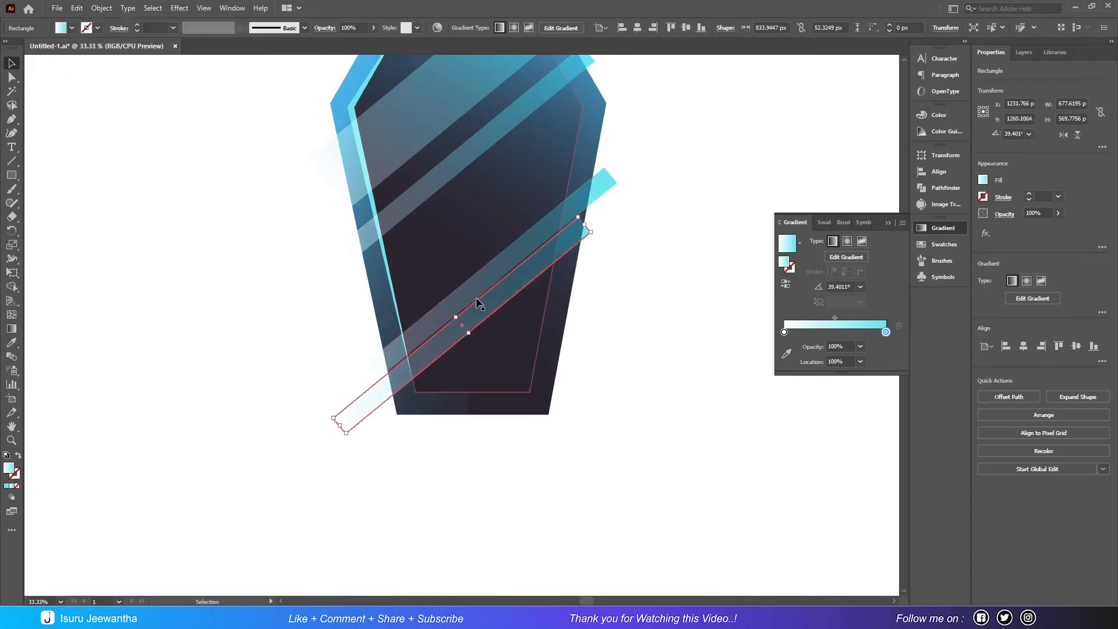
left_click_drag(491, 306, 532, 304)
left_click_drag(627, 222, 621, 233)
left_click(623, 320)
scroll(659, 190, "up", 3)
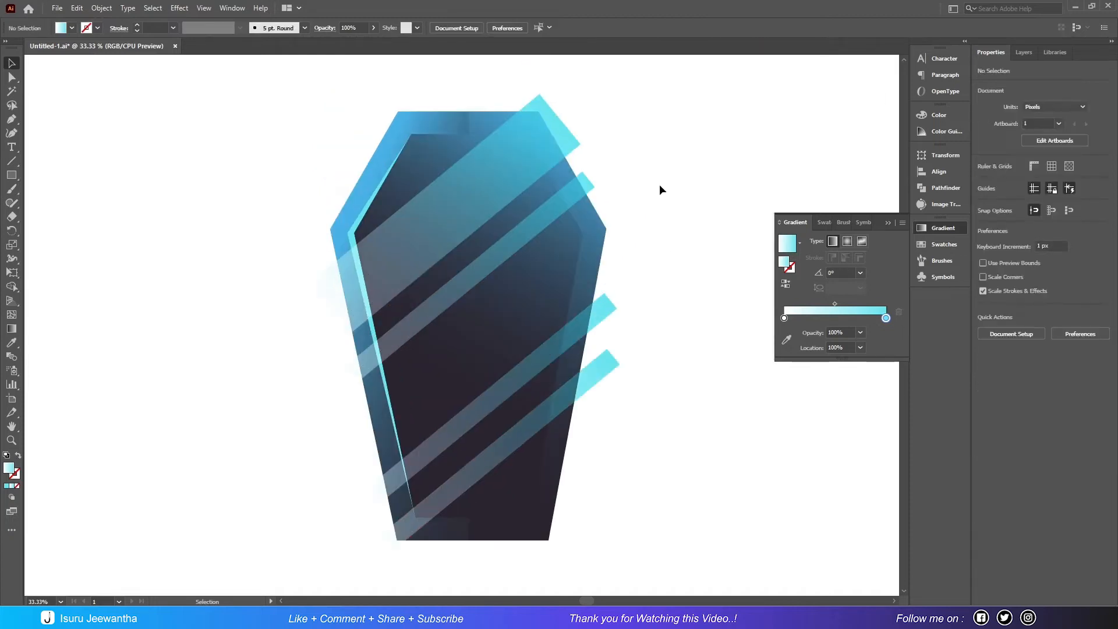
Duplicate the coffin group in place and merge the copy into one solid silhouette with the Shape Builder
key("ctrl+0")
left_click(421, 143)
left_click(82, 10)
left_click(104, 64)
left_click(77, 9)
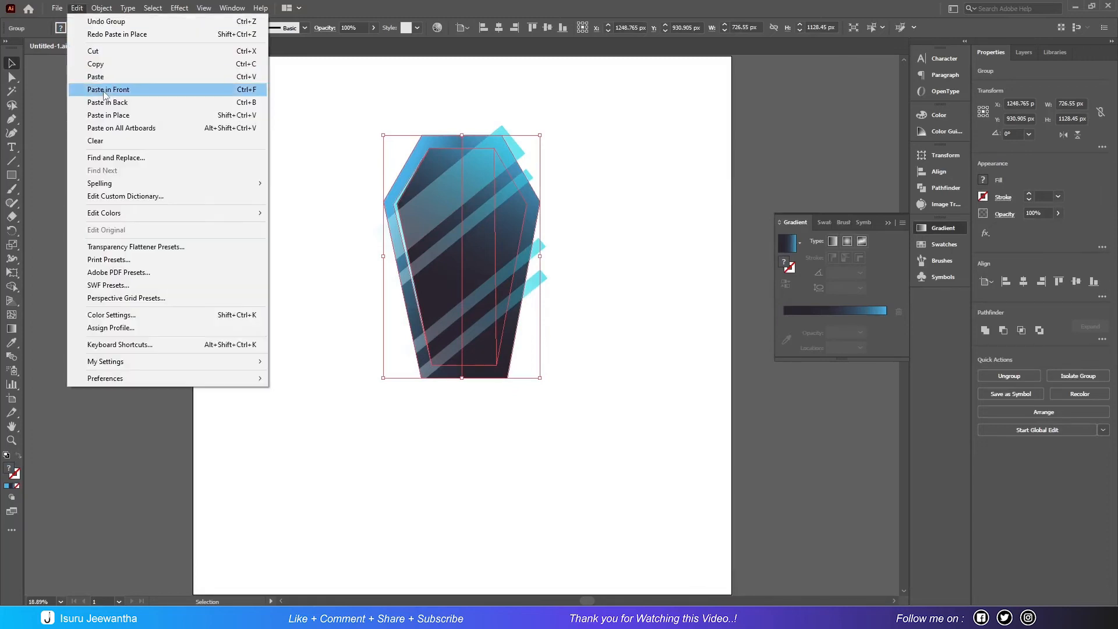
left_click(105, 115)
left_click(12, 287)
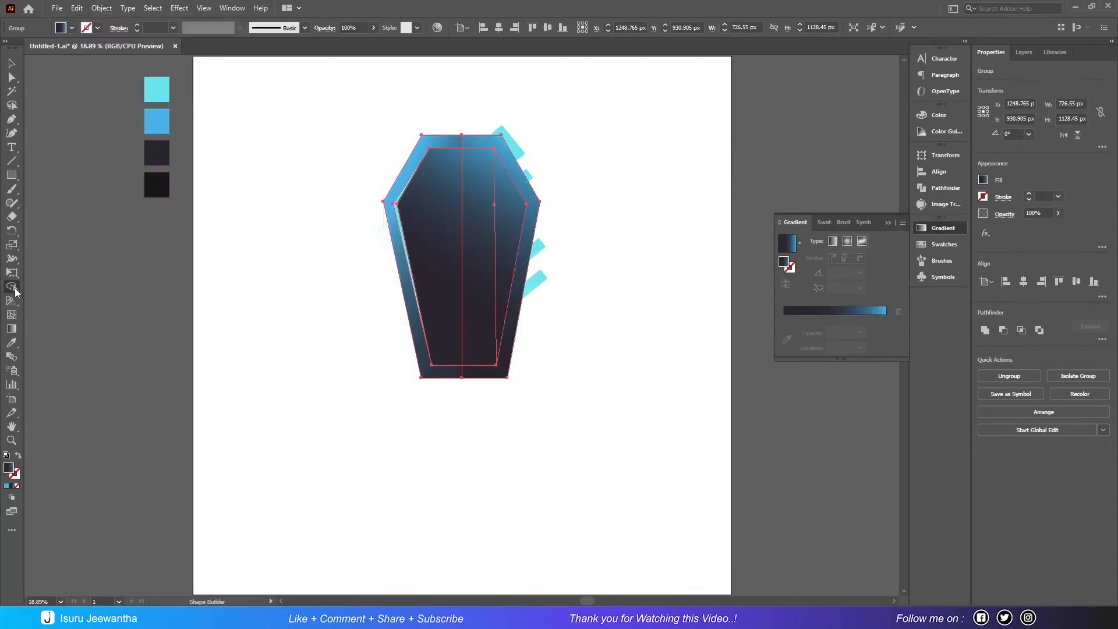
mouse_move(407, 185)
left_mouse_down()
mouse_move(444, 212)
mouse_move(524, 218)
left_mouse_up()
Clip the four glare strips to the coffin outline by making the silhouette a clipping mask
left_click(10, 66)
left_click(518, 155, "shift")
left_click(537, 244, "shift")
left_click(539, 282, "shift")
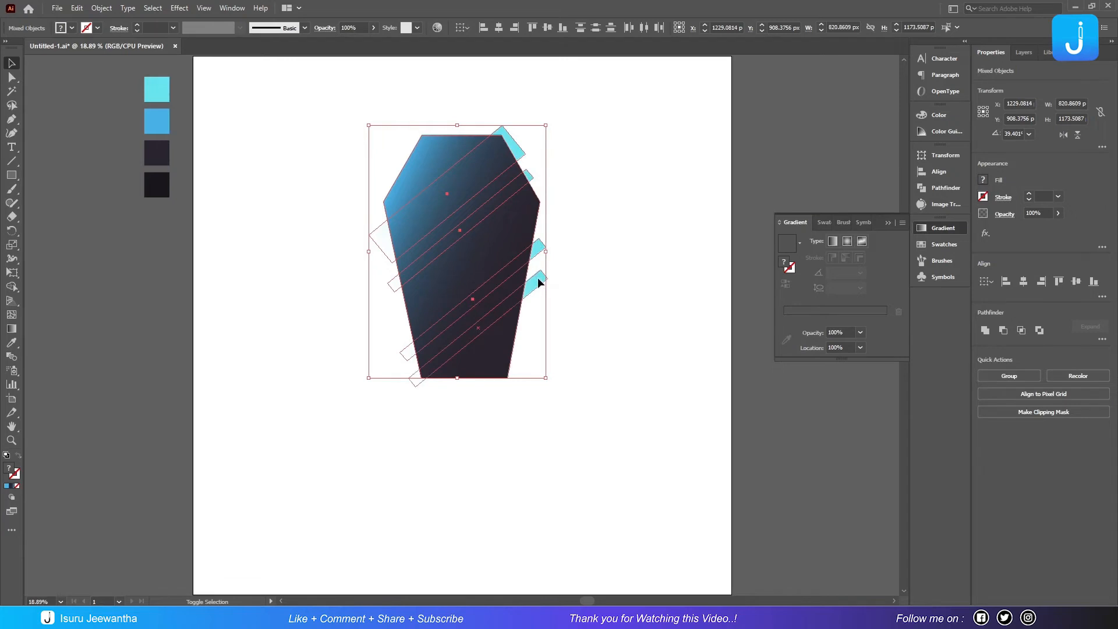
right_click(505, 234)
left_click(559, 335)
left_click(599, 200)
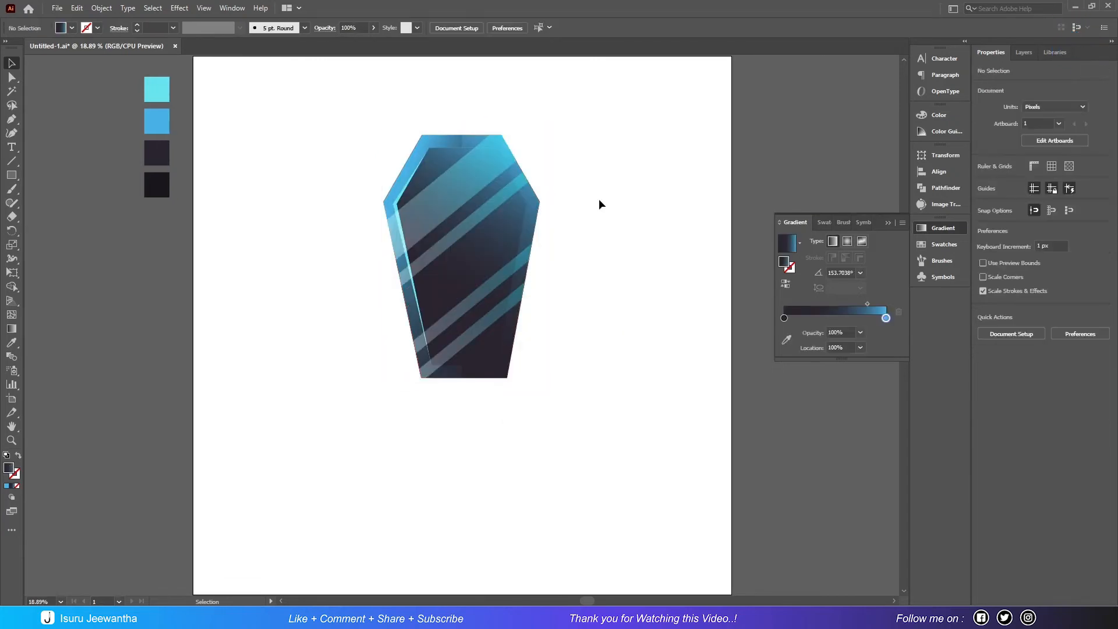
Copy the coffin group again and paste it in place
left_click(434, 142)
key("ctrl+c")
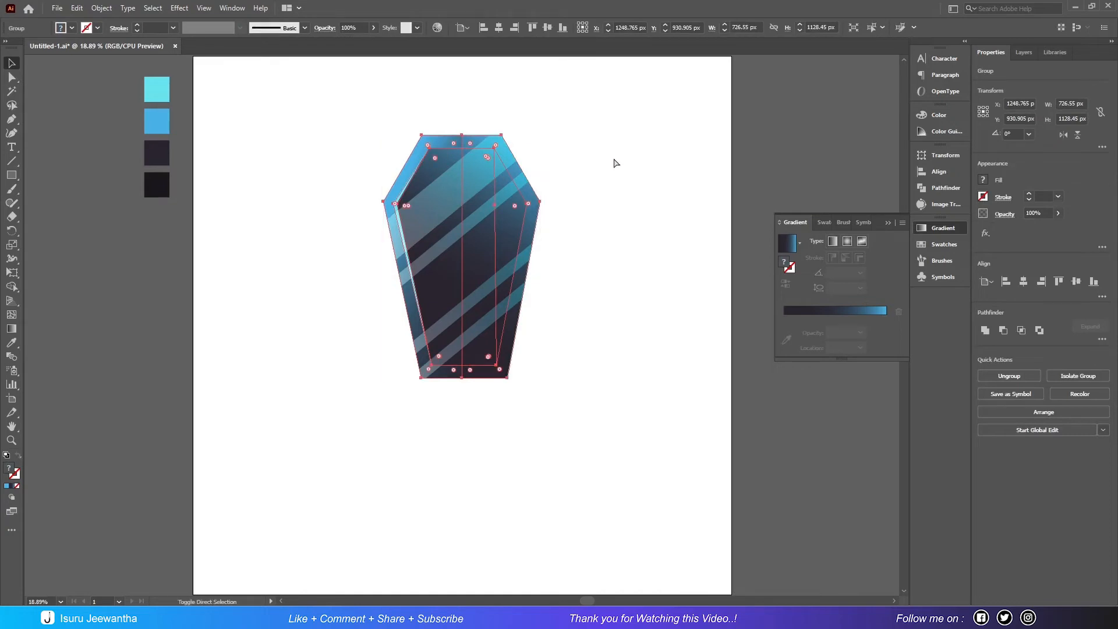
key("ctrl+shift+v")
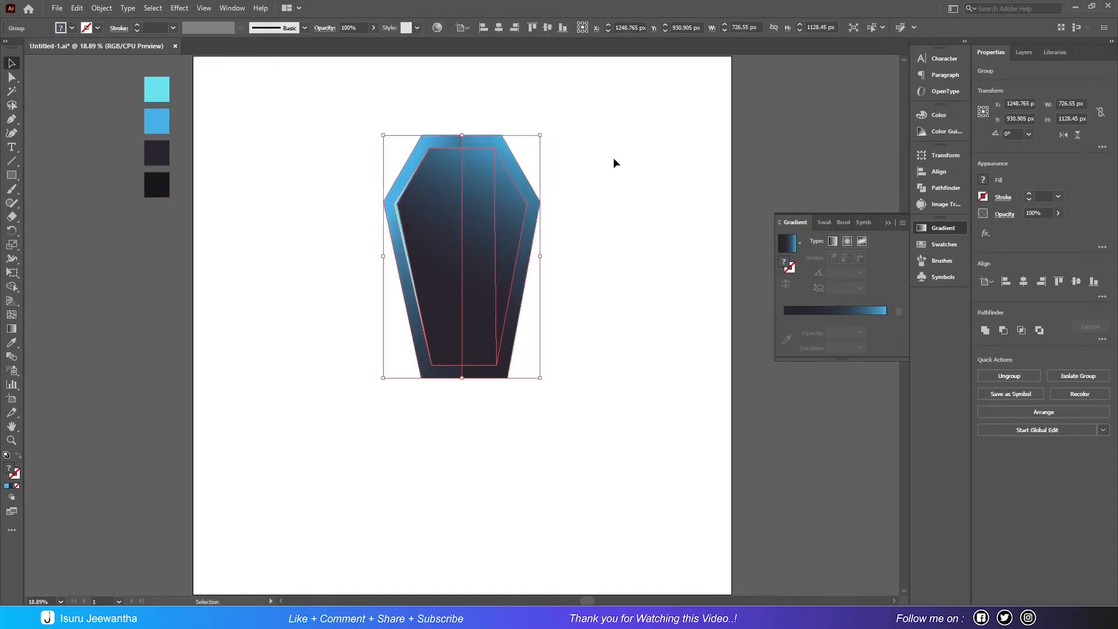
Merge the new copy into one silhouette with the Shape Builder and fill it with the near-black swatch colour
left_click(11, 286)
mouse_move(397, 197)
left_mouse_down()
mouse_move(447, 218)
mouse_move(528, 226)
left_mouse_up()
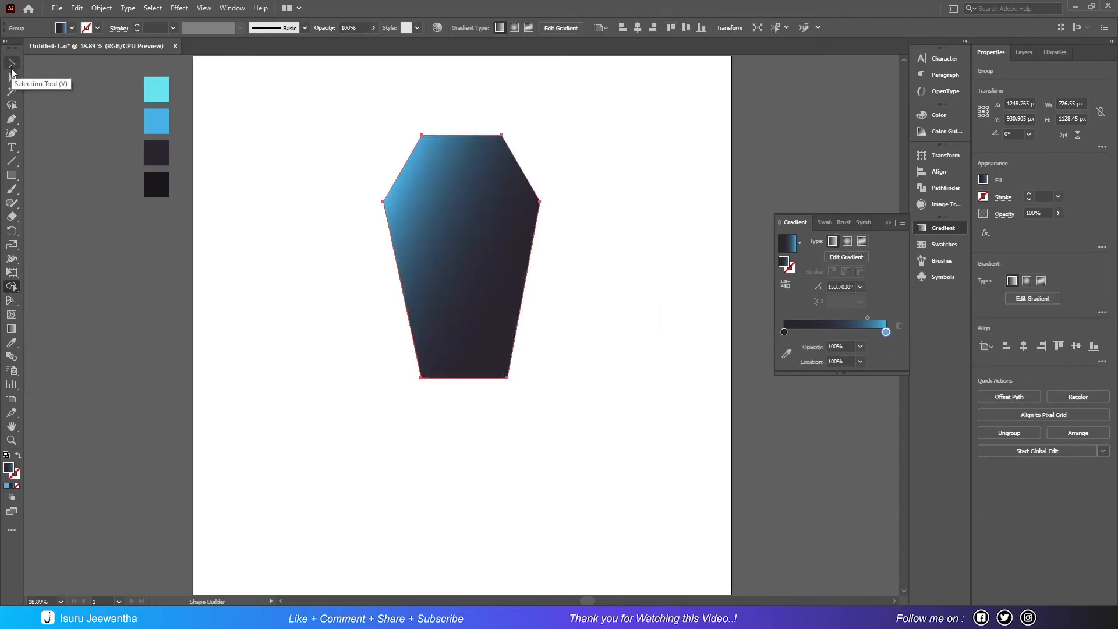
left_click(11, 343)
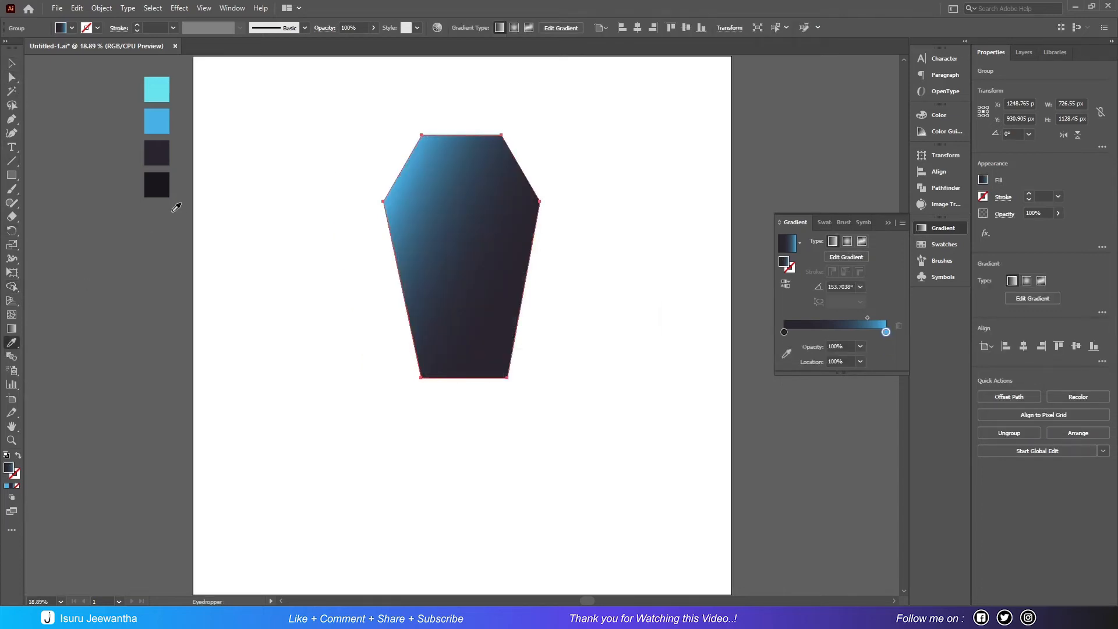
left_click(166, 184)
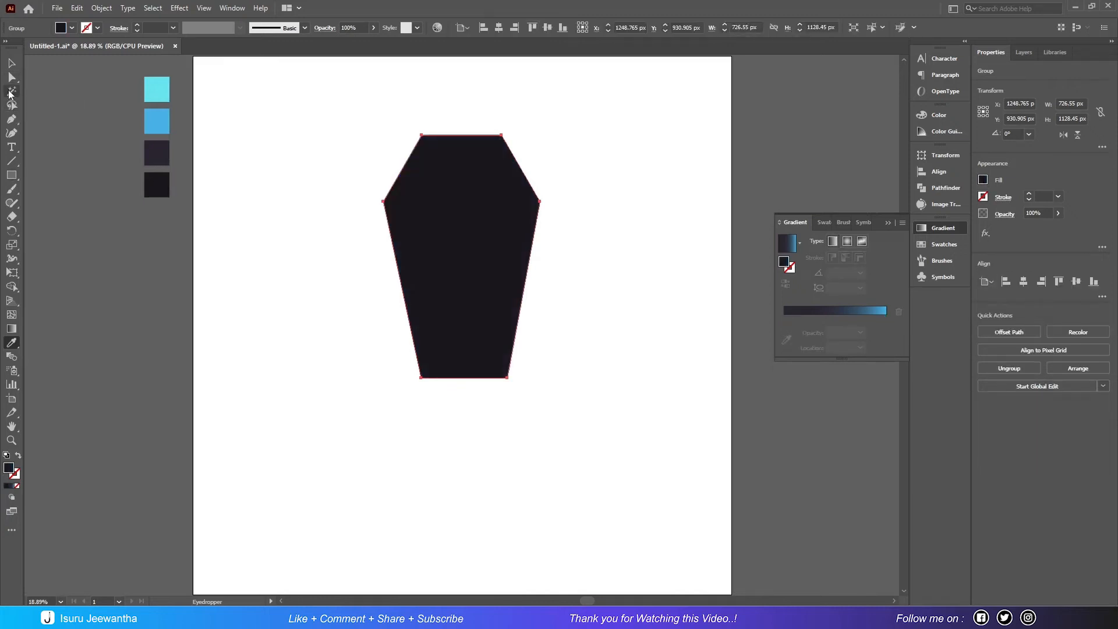
Move the dark silhouette's left and right side points and its two right-hand corners slightly outward with Direct Selection
left_click(12, 78)
left_click(384, 202)
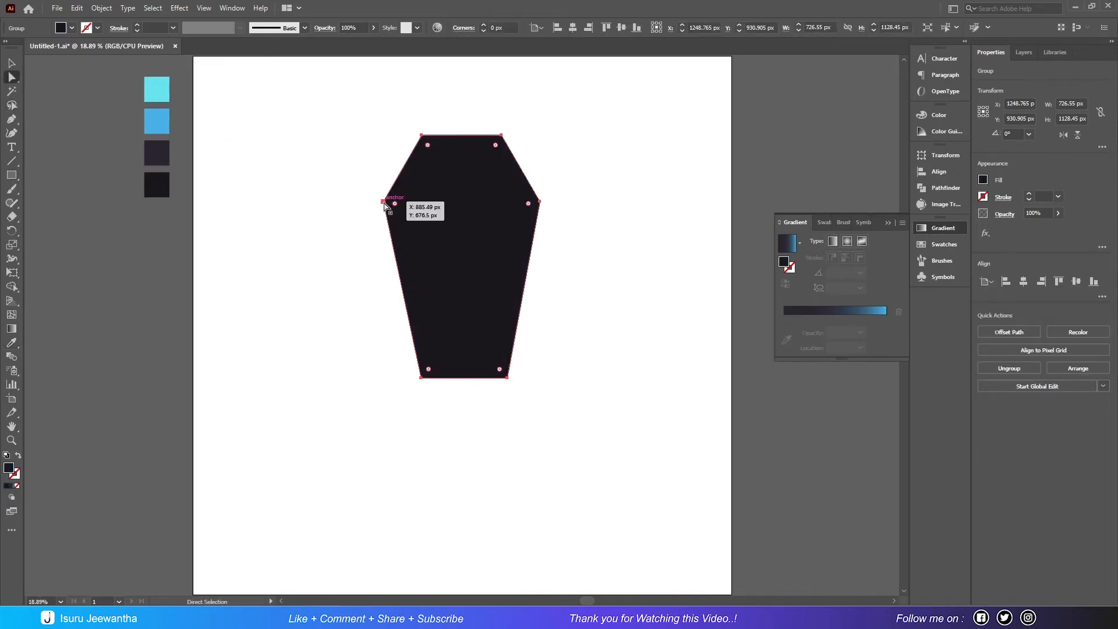
left_click_drag(384, 204, 379, 203)
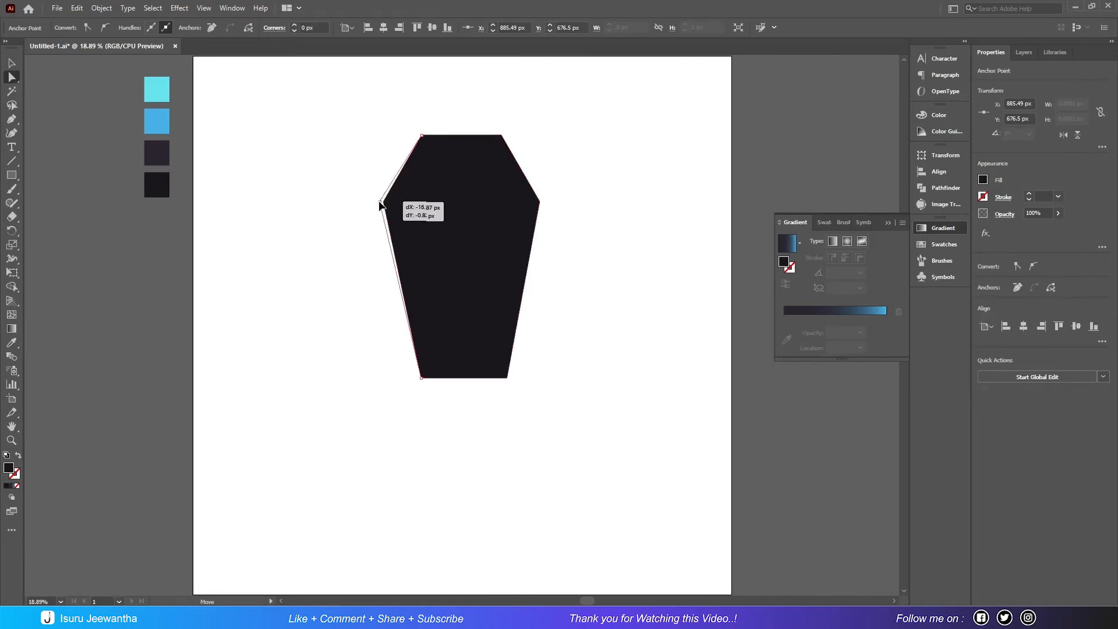
left_click_drag(379, 203, 379, 203)
left_click_drag(540, 205, 542, 201)
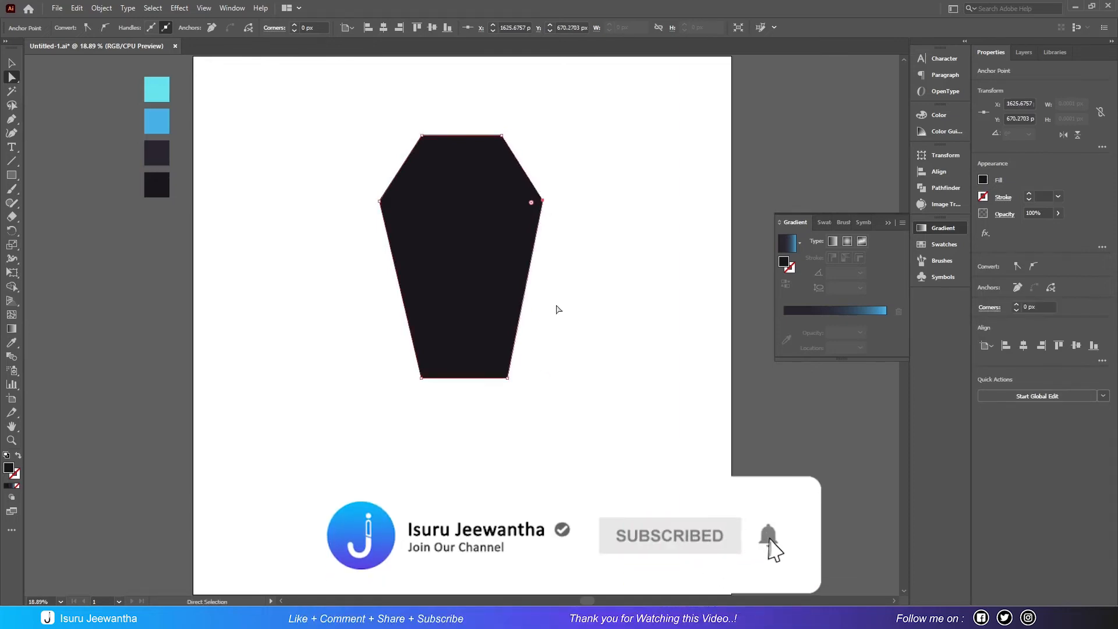
left_click_drag(509, 378, 510, 378)
left_click_drag(504, 136, 504, 136)
Send the whole dark silhouette group to the back so it forms a thin border behind the coffin
left_click(17, 63)
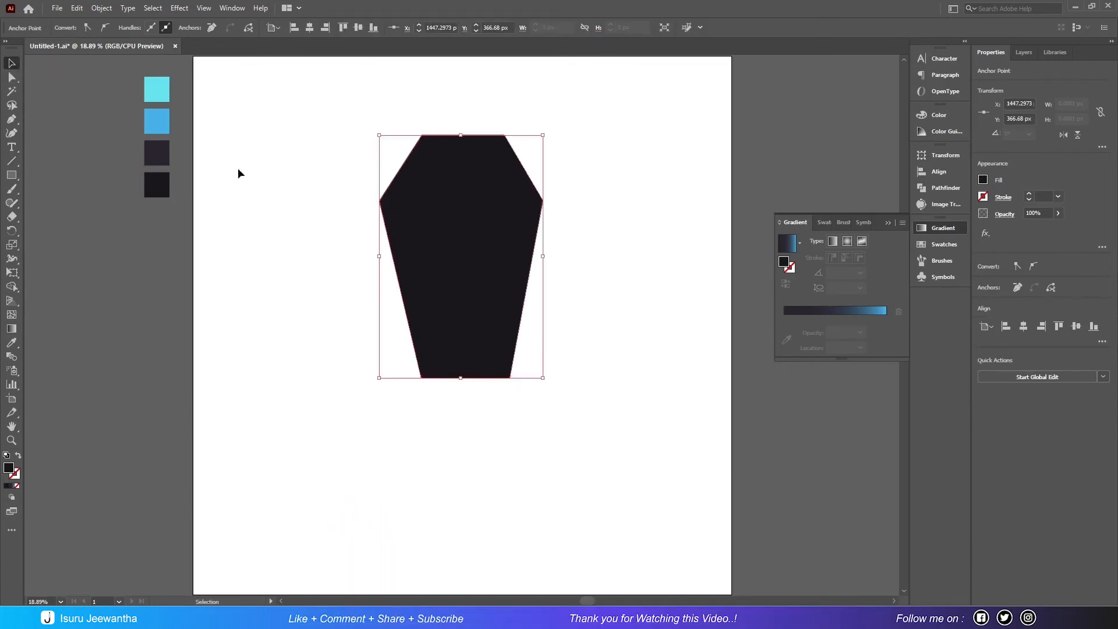
right_click(488, 234)
mouse_move(544, 451)
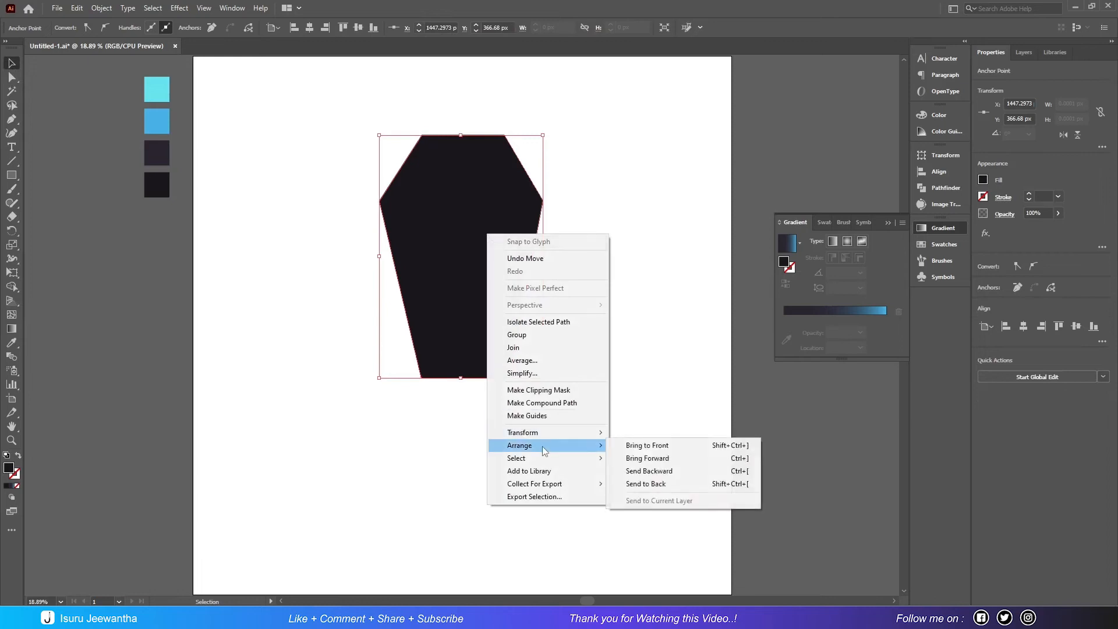
left_click(658, 484)
left_click(634, 304)
left_click(507, 255)
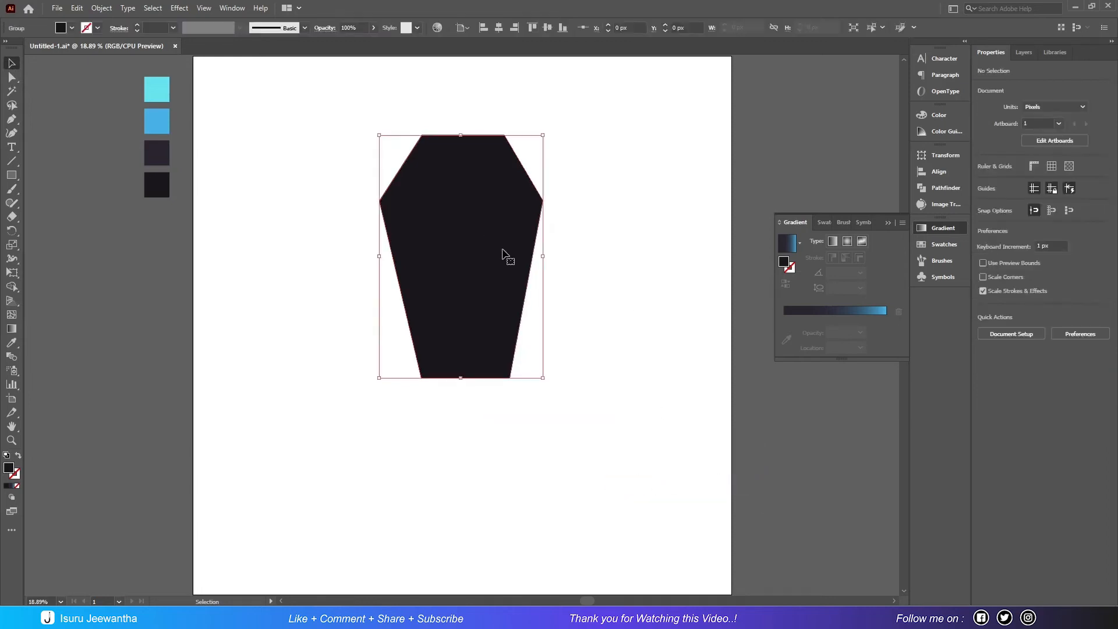
right_click(504, 251)
mouse_move(552, 384)
left_click(655, 429)
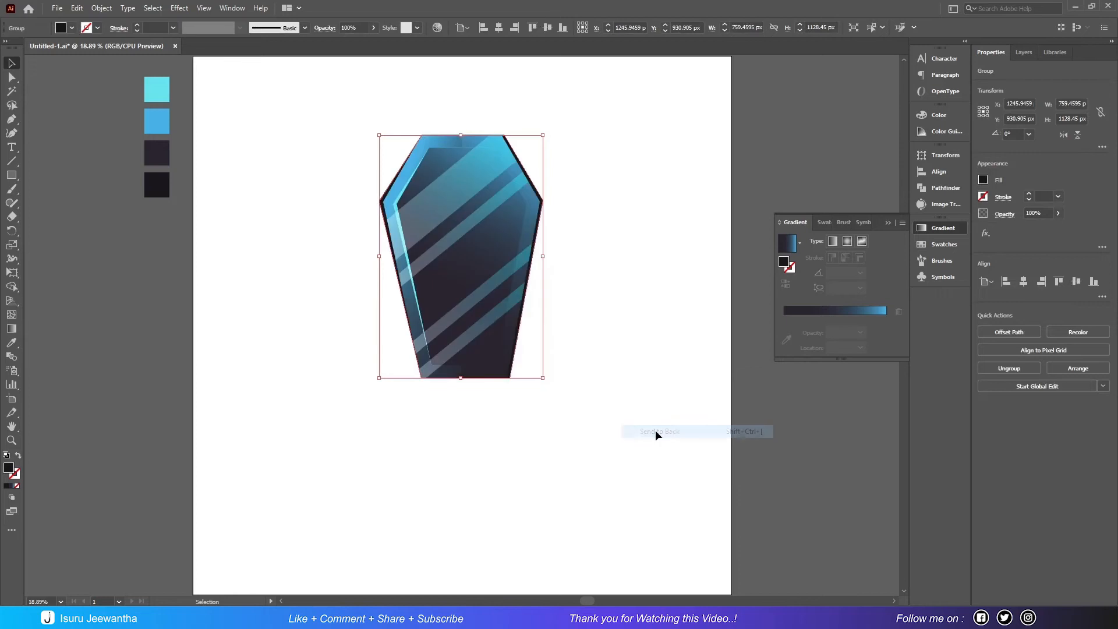
left_click(618, 310)
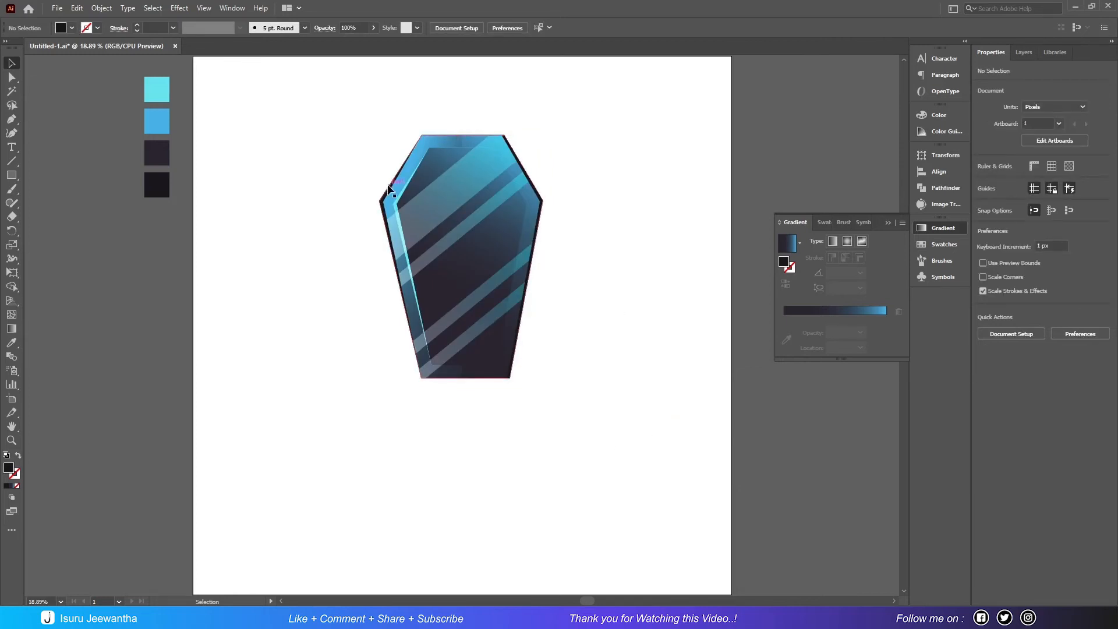
Nudge the dark border silhouette slightly to the left, lining it up at the coffin's lower left corner
left_click(384, 201)
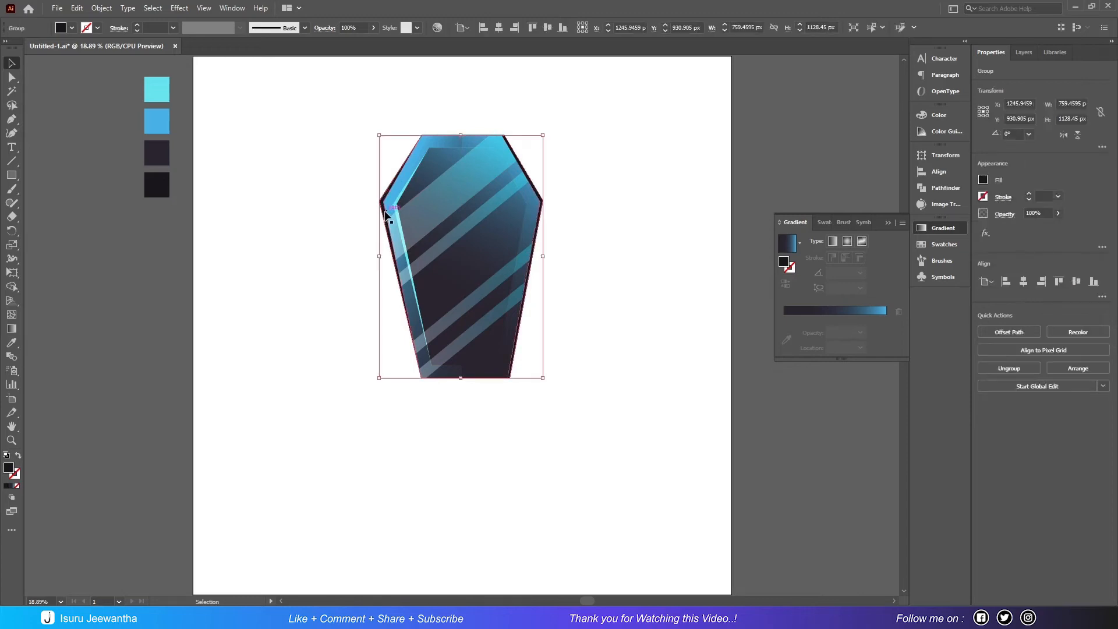
left_click(11, 77)
key("ctrl+plus")
key("ctrl+plus")
key("ctrl+plus")
key("ctrl+plus")
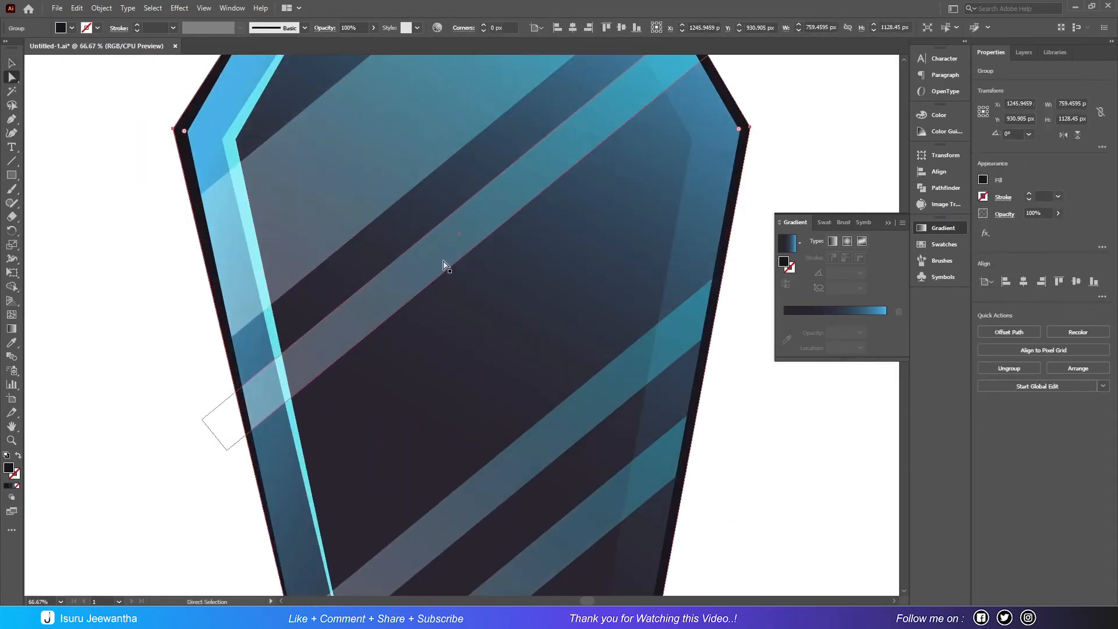
scroll(444, 262, "down", 8)
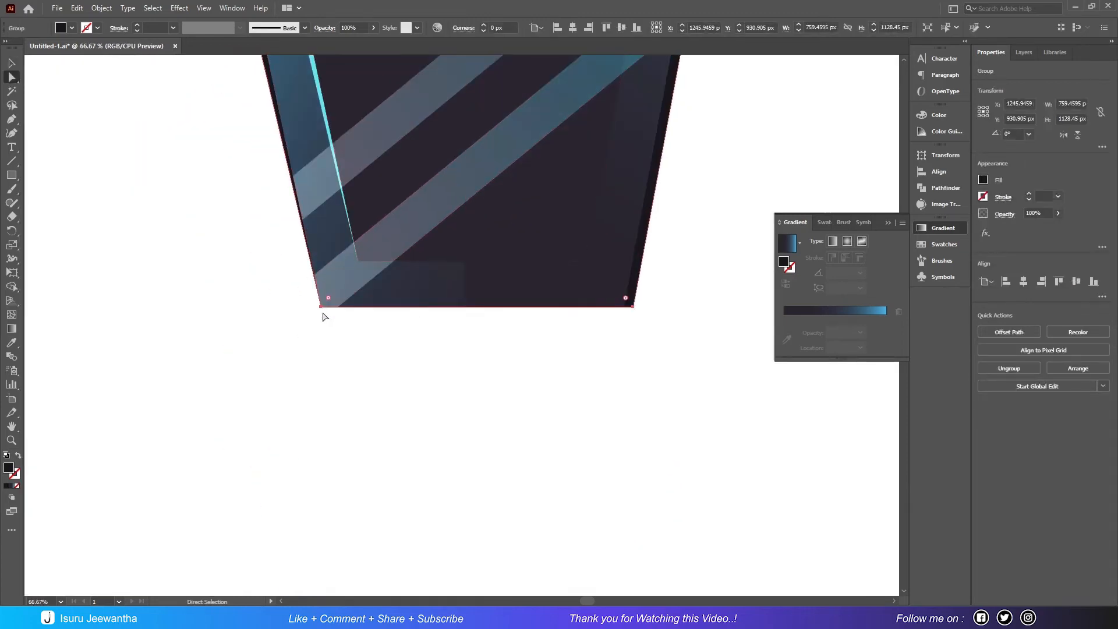
left_click_drag(319, 306, 318, 307)
Even out the dark border by fine-tuning its left, upper right and right side anchor points
scroll(375, 143, "up", 10)
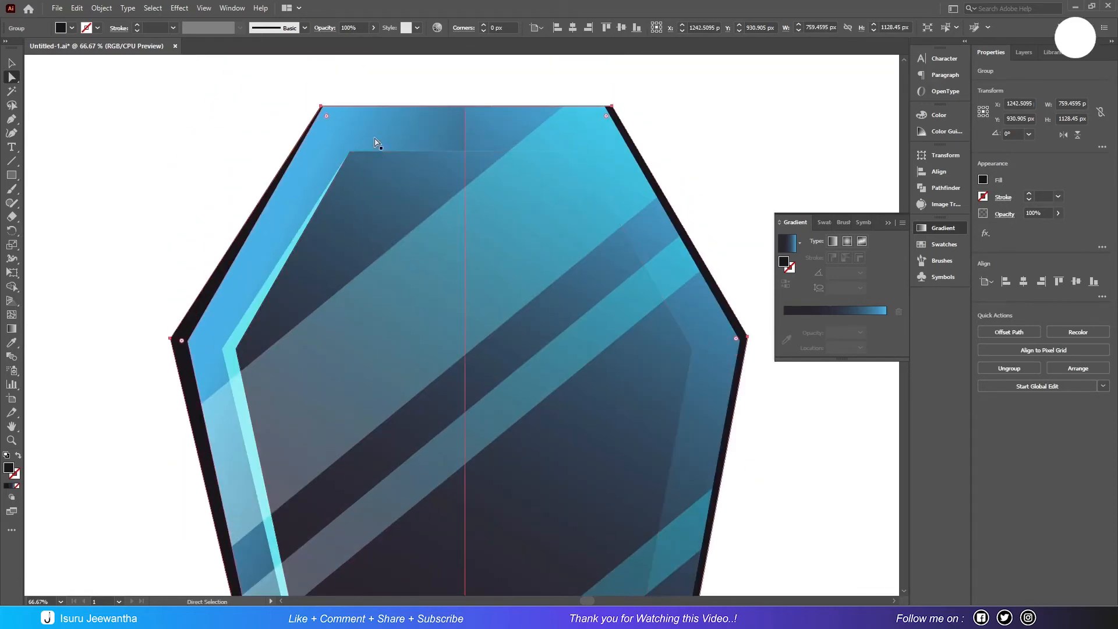
left_click_drag(172, 339, 177, 343)
scroll(312, 330, "down", 5)
scroll(312, 330, "right", 5)
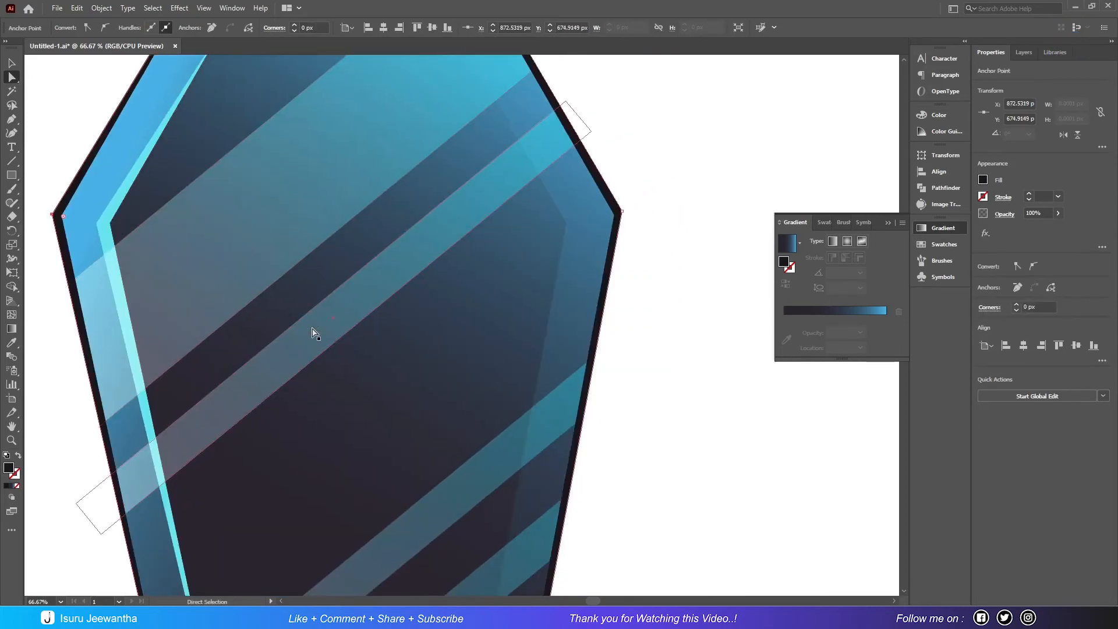
scroll(315, 332, "up", 5)
left_click(488, 109)
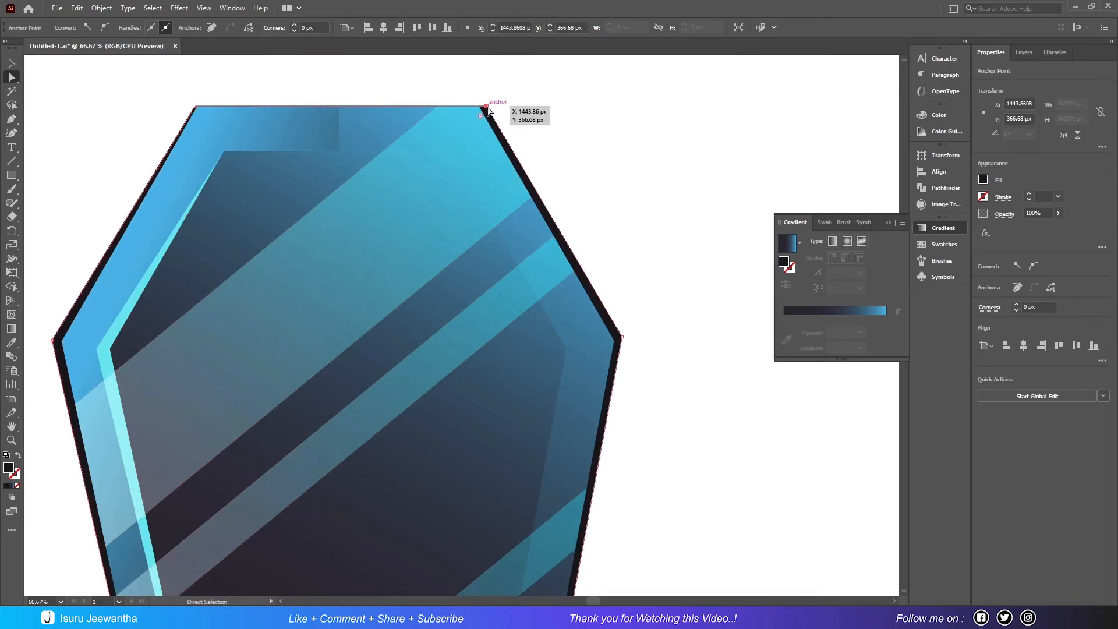
left_click_drag(487, 109, 485, 110)
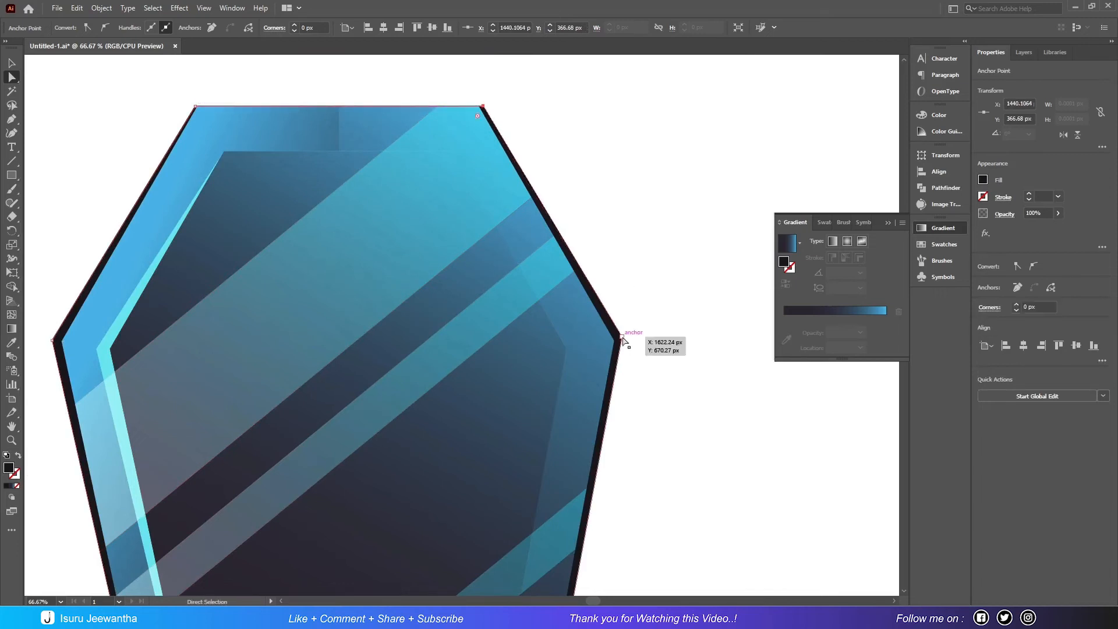
left_click_drag(623, 339, 621, 340)
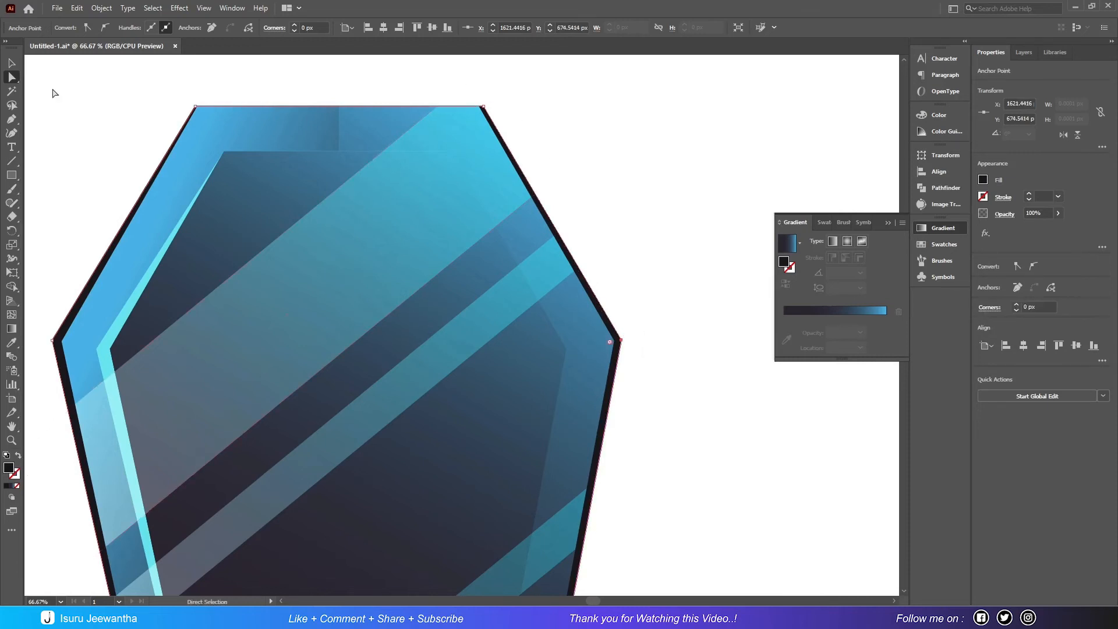
left_click(12, 63)
left_click(680, 352)
key("ctrl+0")
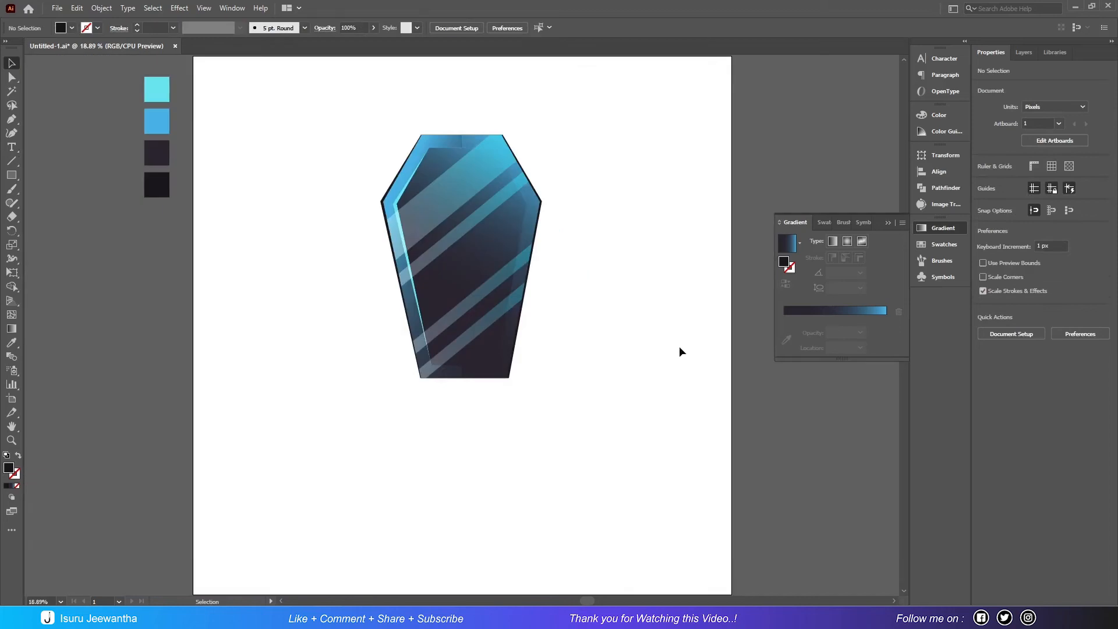
Add the text "R.I.P" below the coffin in Georgia Bold at 72 pt
key("ctrl+F9")
key("t")
left_click(460, 482)
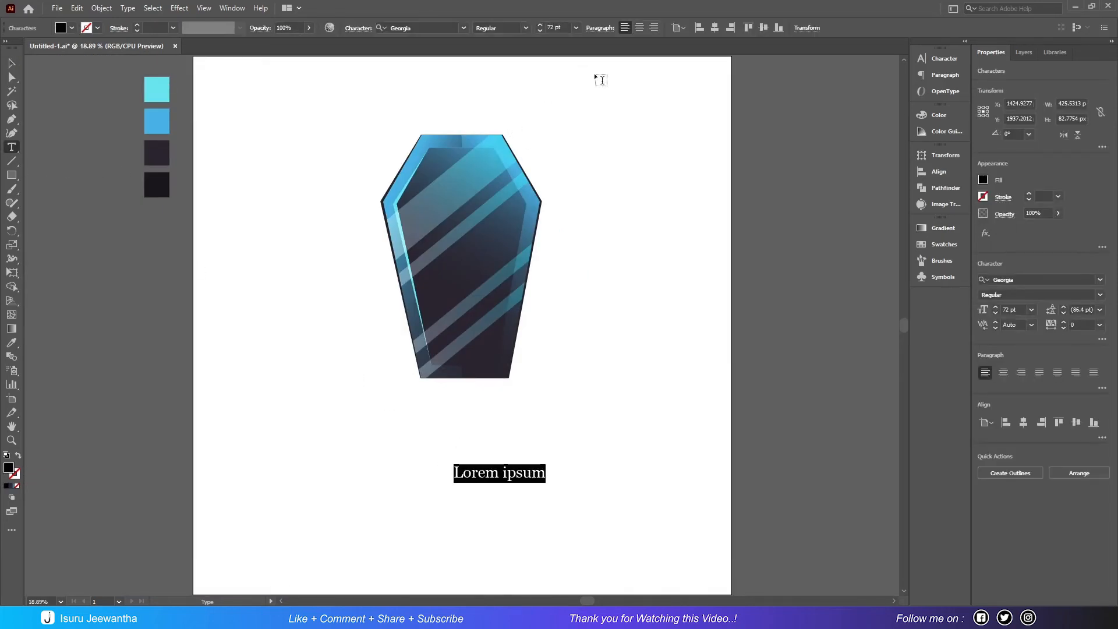
left_click(526, 32)
left_click(518, 64)
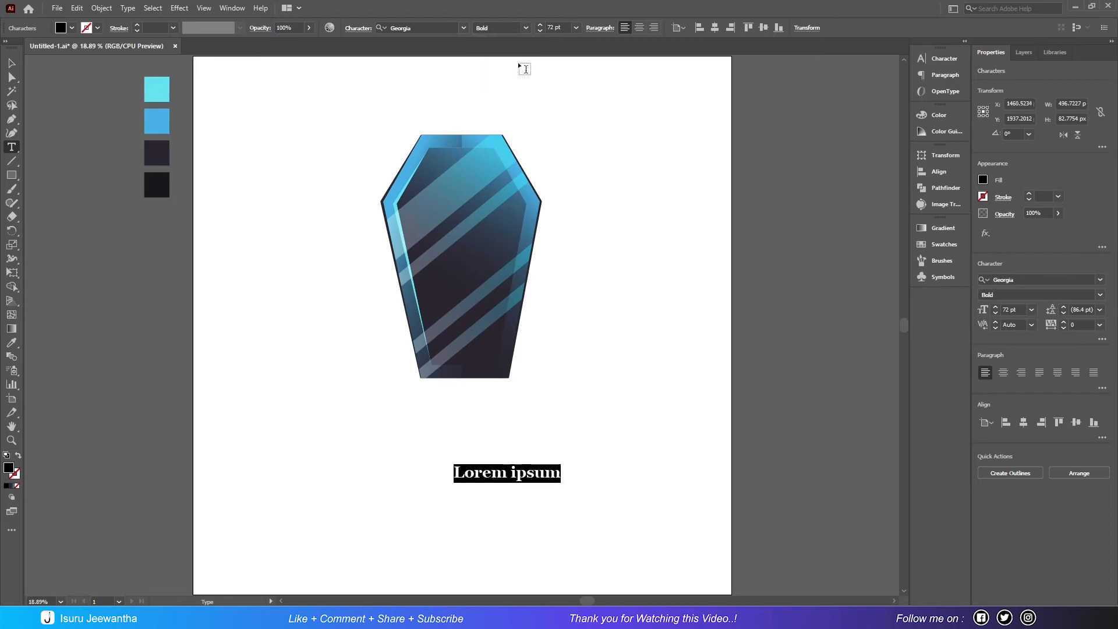
type("R")
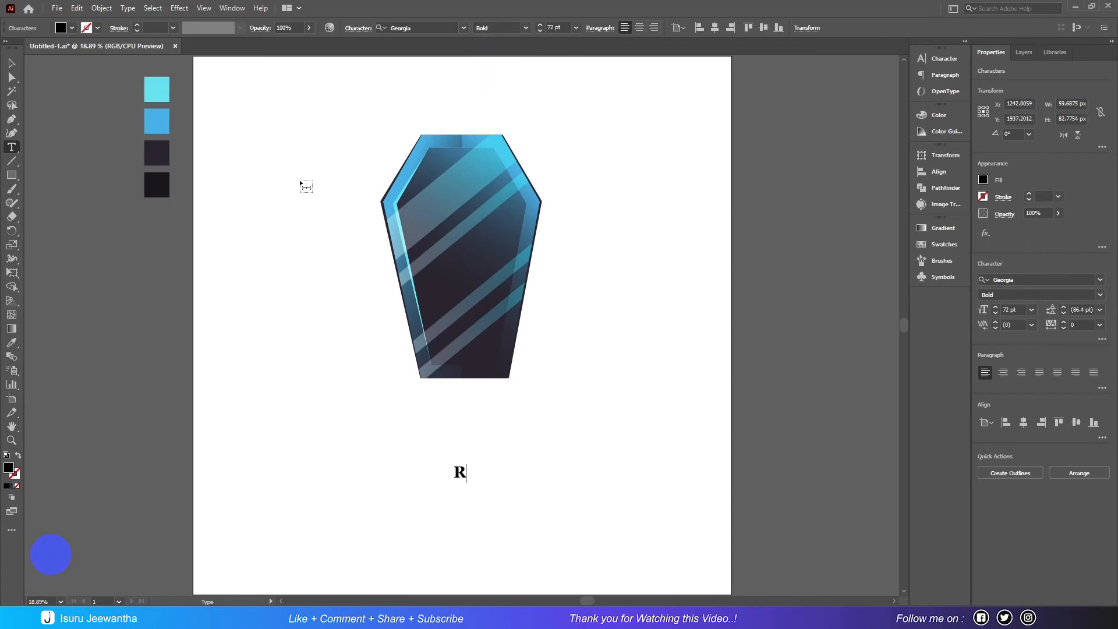
type(".I.P")
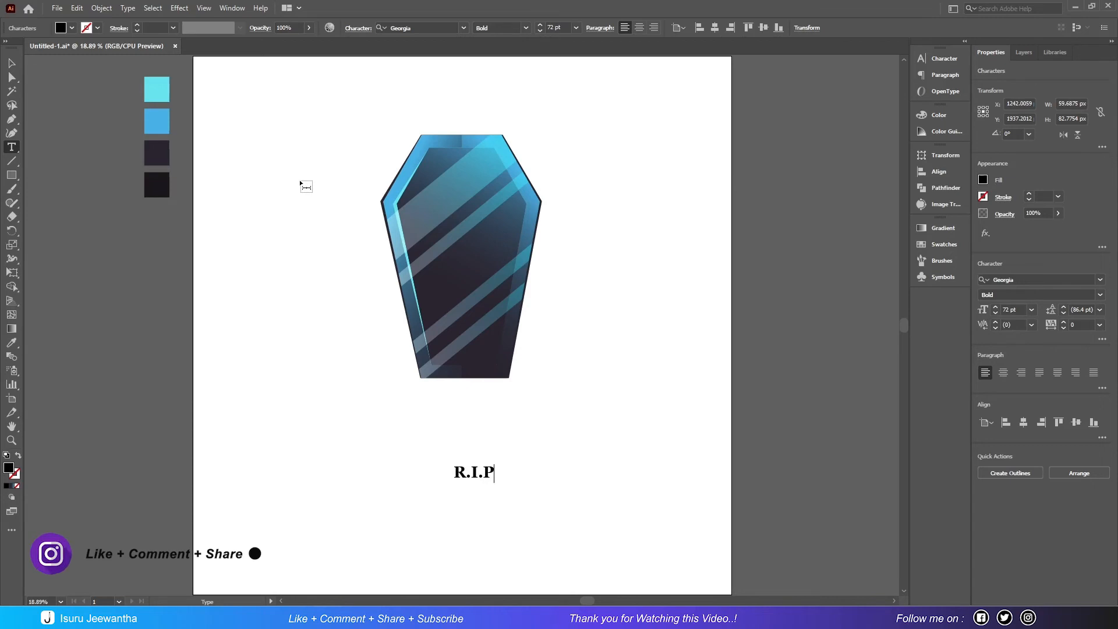
Fill the R.I.P text with the dark grey swatch
left_click(12, 63)
left_click(550, 440)
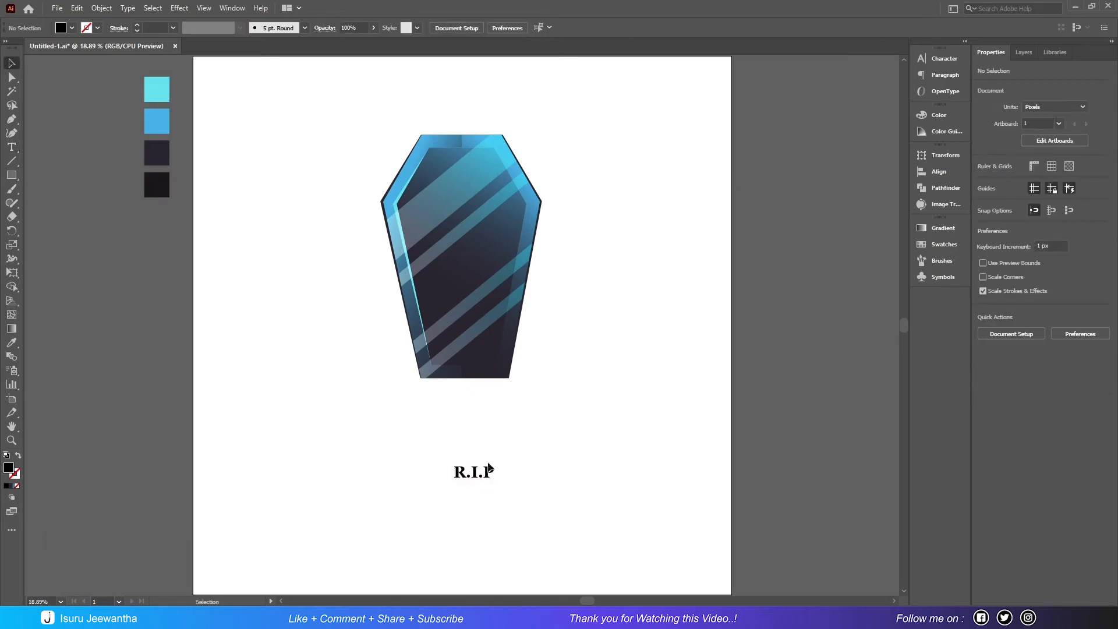
left_click(488, 471)
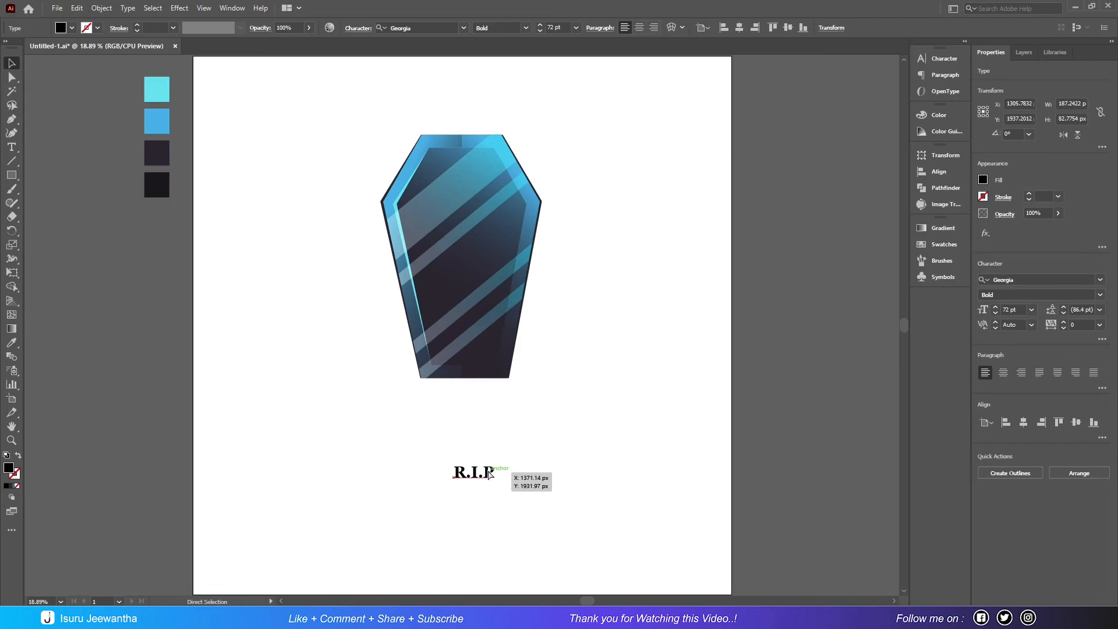
key("ctrl+plus")
key("ctrl+plus")
key("ctrl+plus")
key("ctrl+plus")
key("ctrl+plus")
key("ctrl+plus")
key("ctrl+plus")
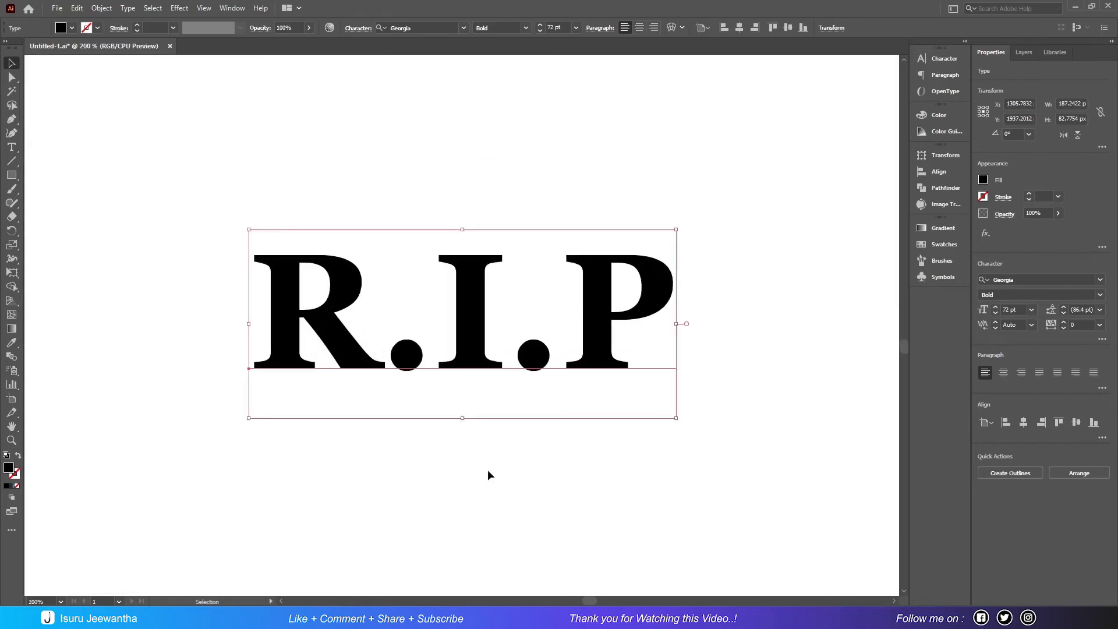
left_click(944, 244)
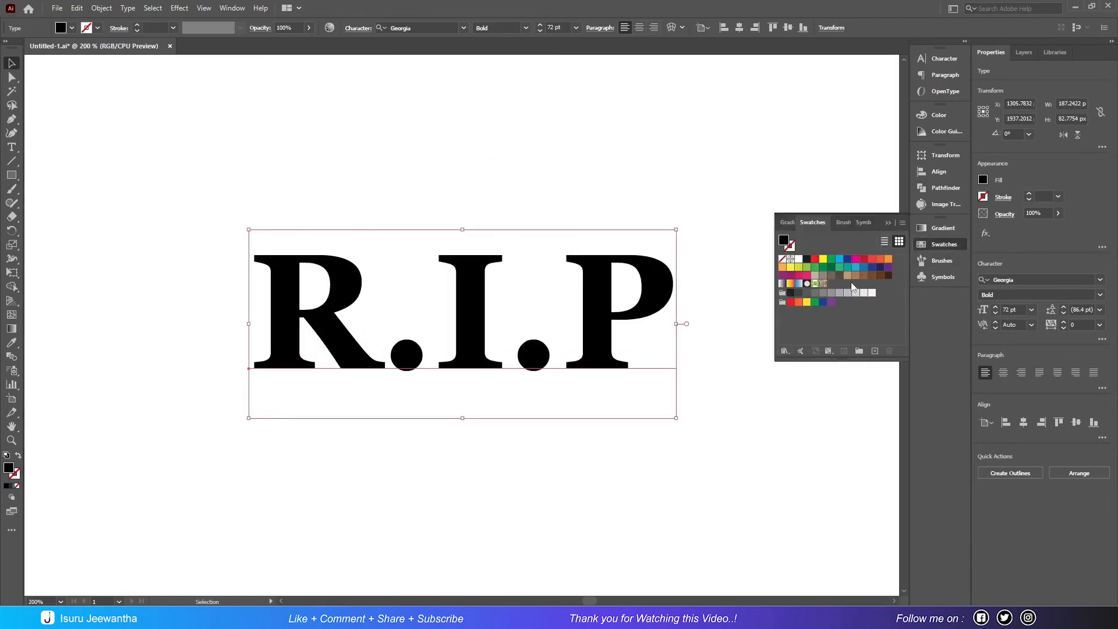
left_click(799, 296)
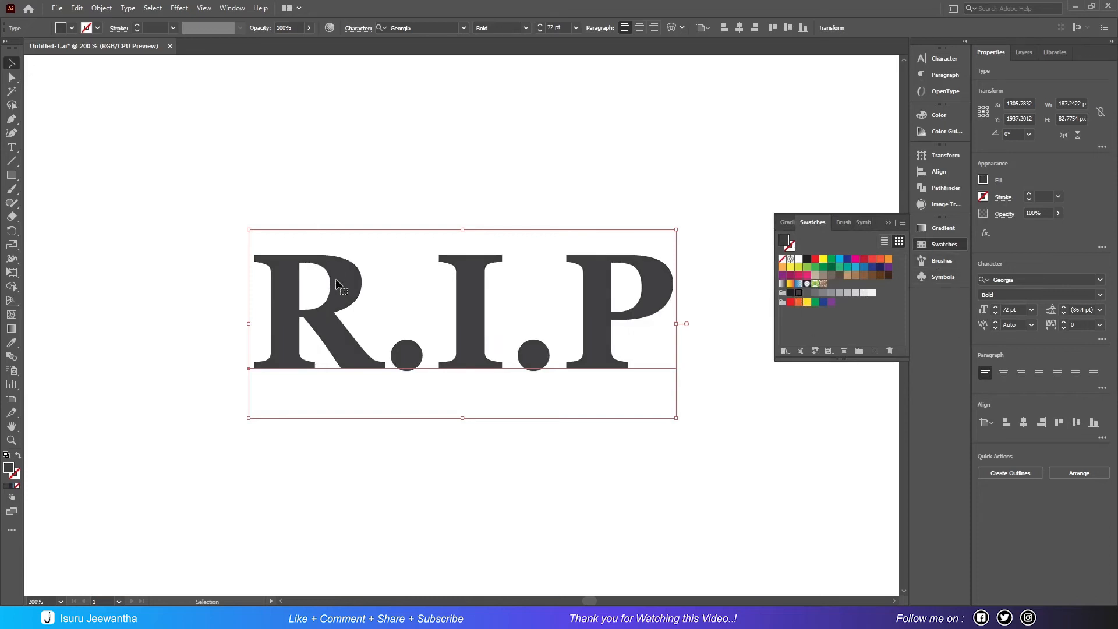
Paste a copy of the R.I.P text in place and sample the near-black colour from the lowest palette square for it
left_click(77, 8)
left_click(78, 8)
left_click(77, 8)
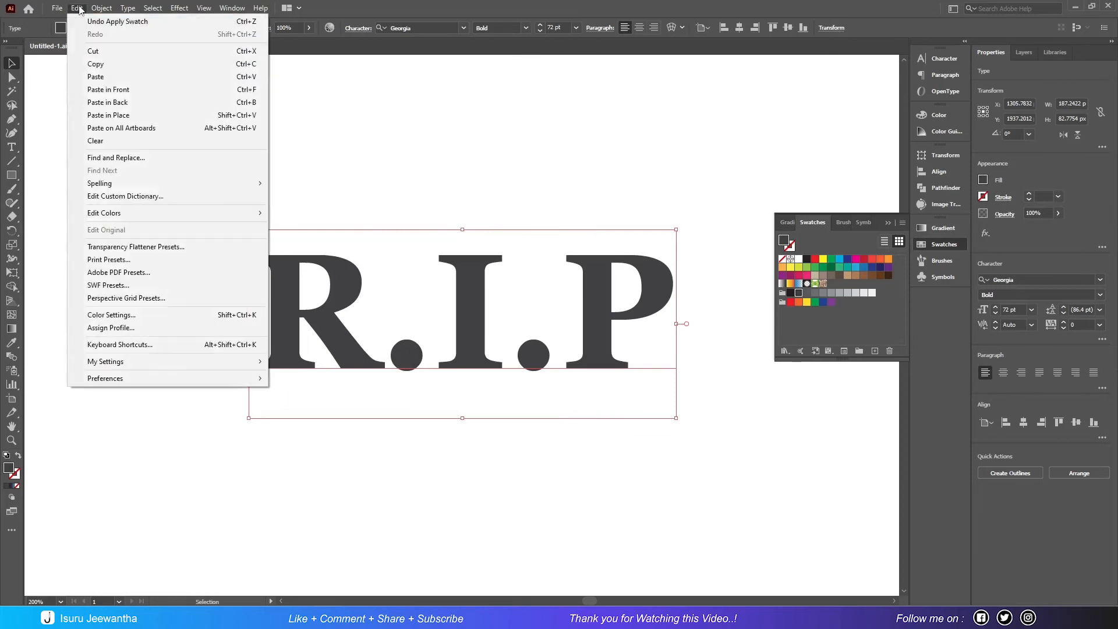
left_click(100, 116)
key("ctrl+0")
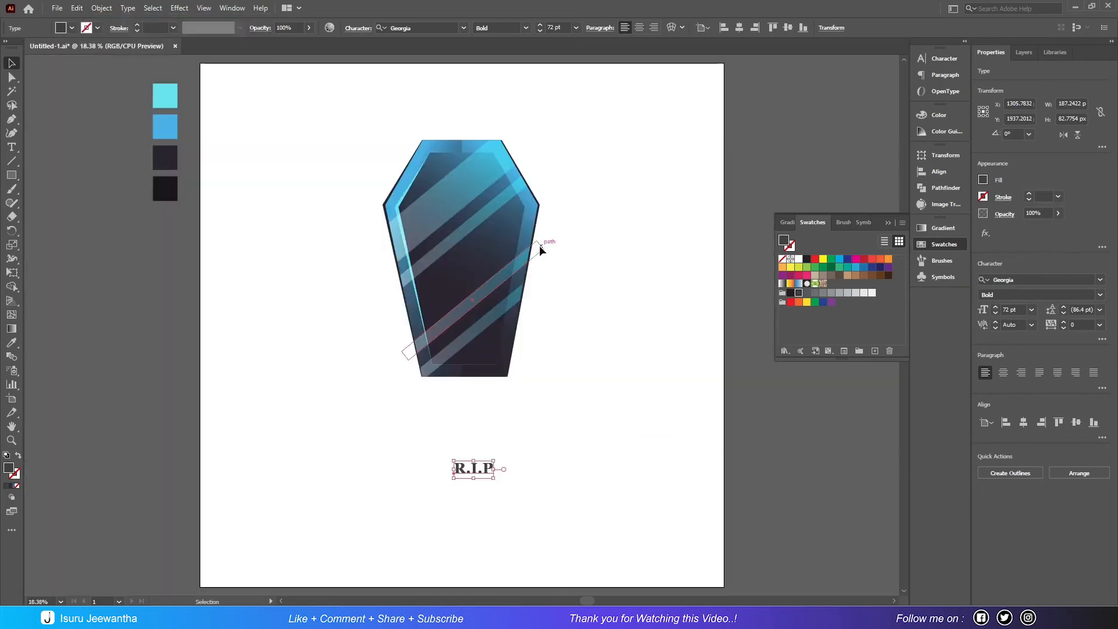
left_click(11, 343)
left_click(173, 182)
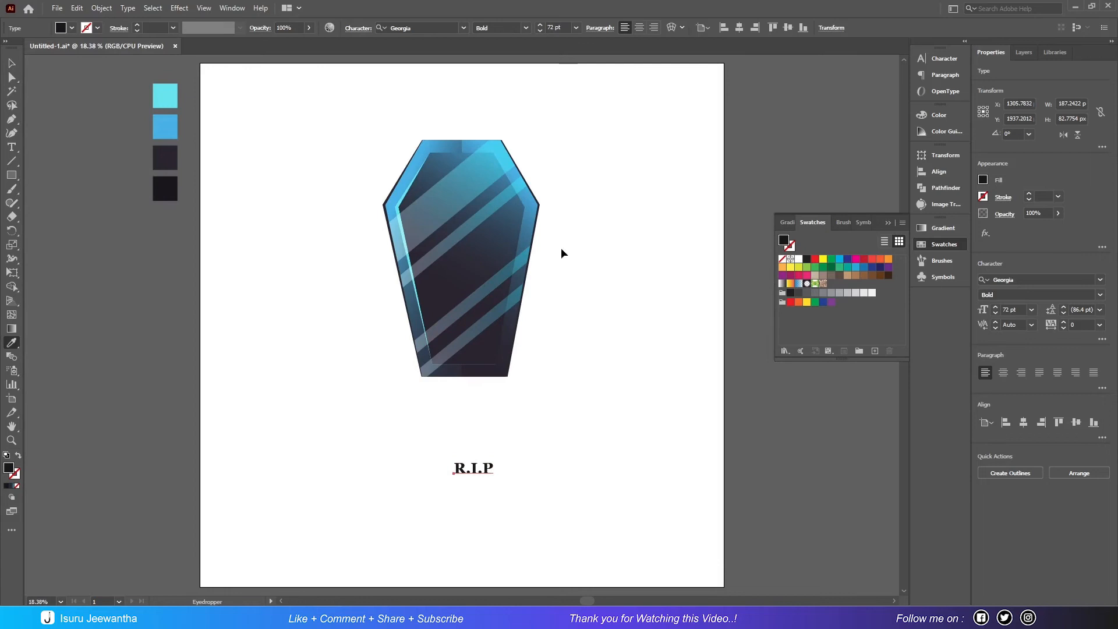
Shift the near-black R.I.P copy slightly to the right and send it to the back as a shadow edge
key("ctrl+equal")
key("ctrl+equal")
key("ctrl+equal")
key("ctrl+equal")
key("ctrl+equal")
key("ctrl+equal")
key("ctrl+equal")
key("ctrl+equal")
key("ctrl+equal")
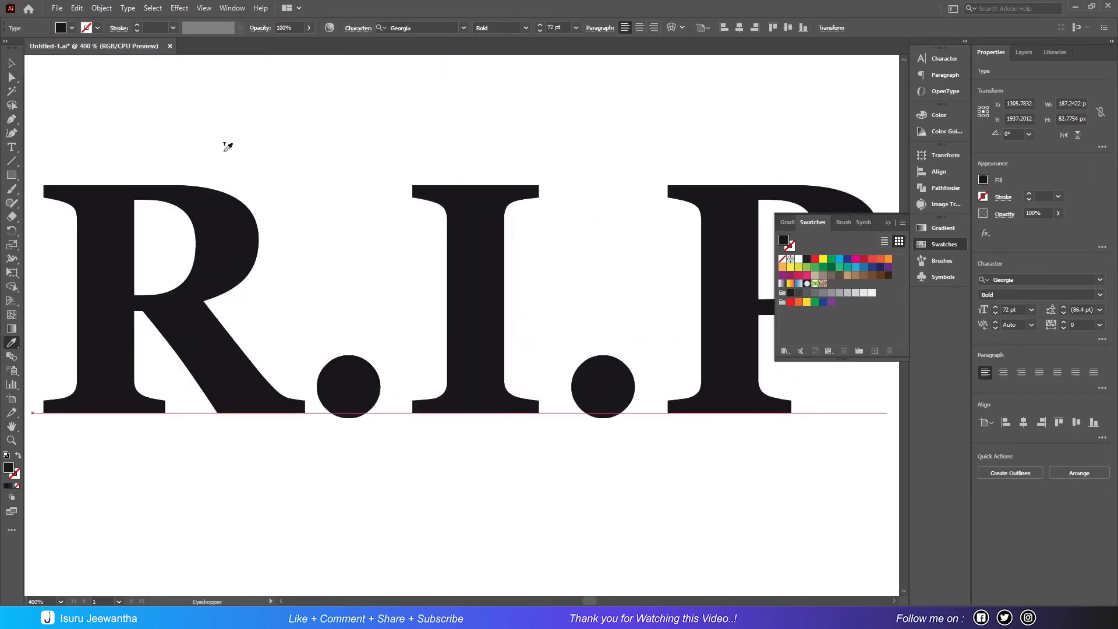
left_click(12, 62)
left_click_drag(457, 263, 466, 263)
right_click(482, 271)
mouse_move(533, 463)
left_click(682, 503)
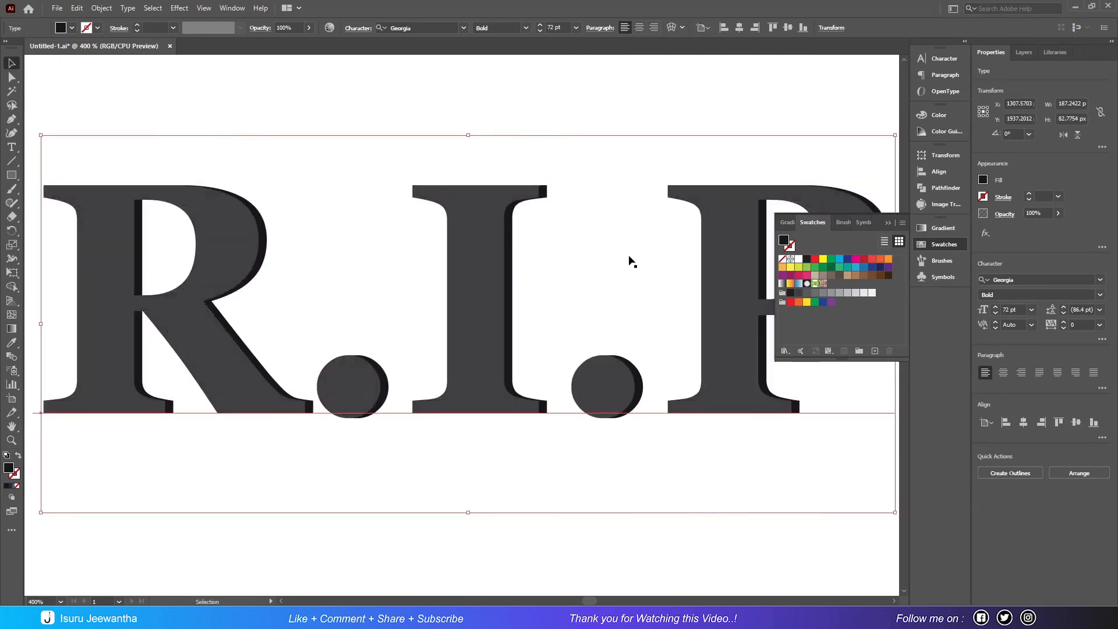
Paste another copy of the dark grey R.I.P text in place and fill it with a medium grey swatch
left_click(544, 82)
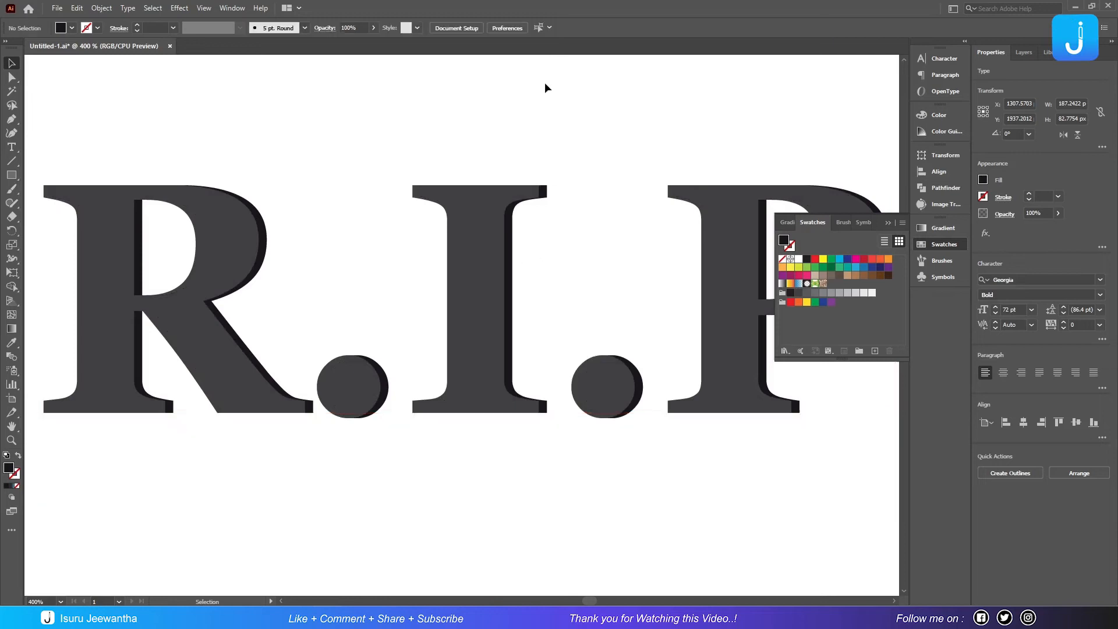
left_click(492, 260)
left_click(76, 8)
left_click(96, 65)
left_click(76, 8)
left_click(108, 114)
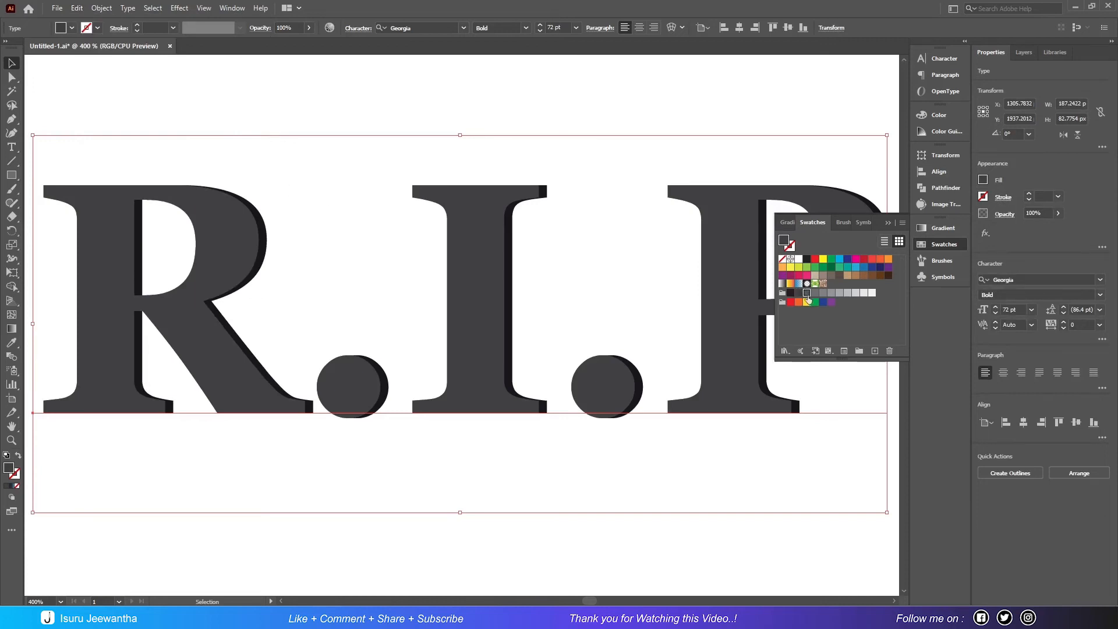
left_click(814, 294)
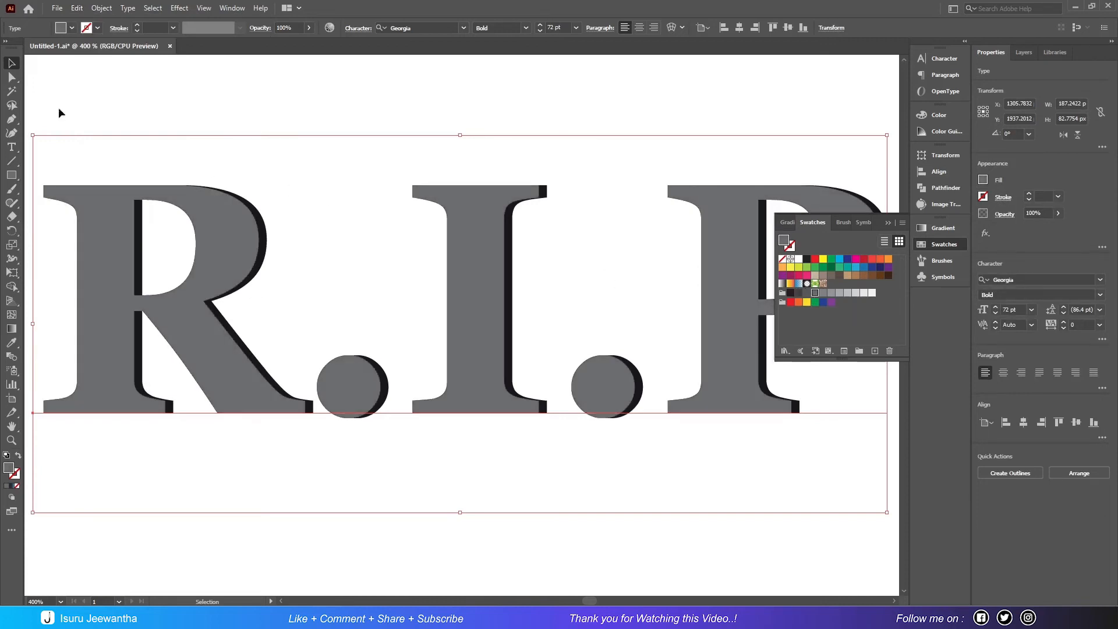
Shift the medium grey R.I.P copy slightly to the left and send it to the back as a highlight edge
left_click_drag(210, 243, 202, 243)
right_click(209, 245)
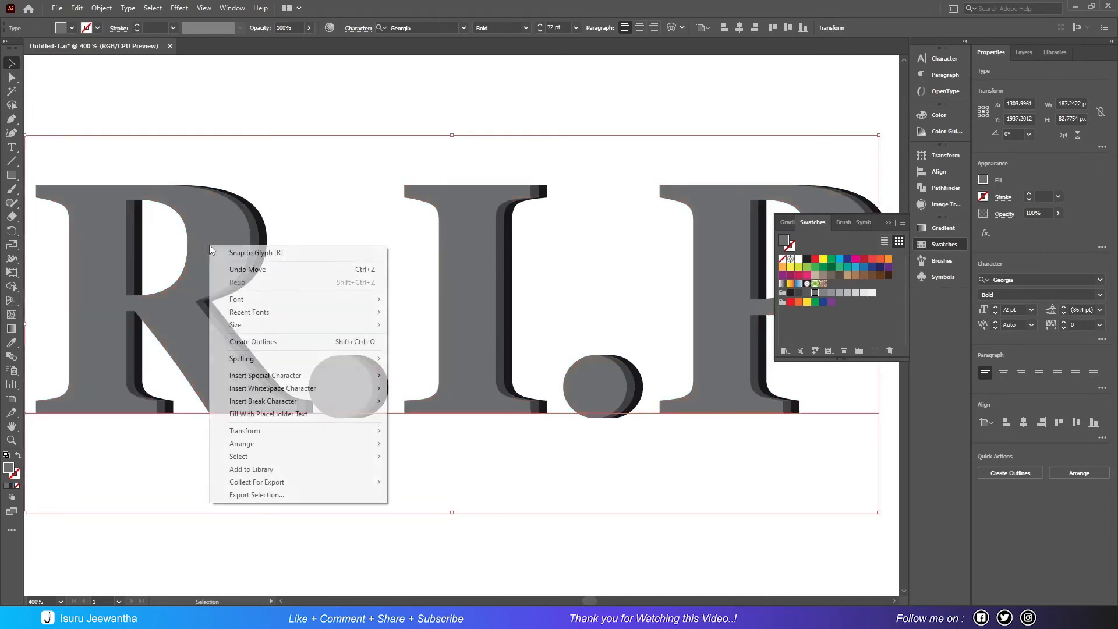
mouse_move(271, 446)
left_click(421, 483)
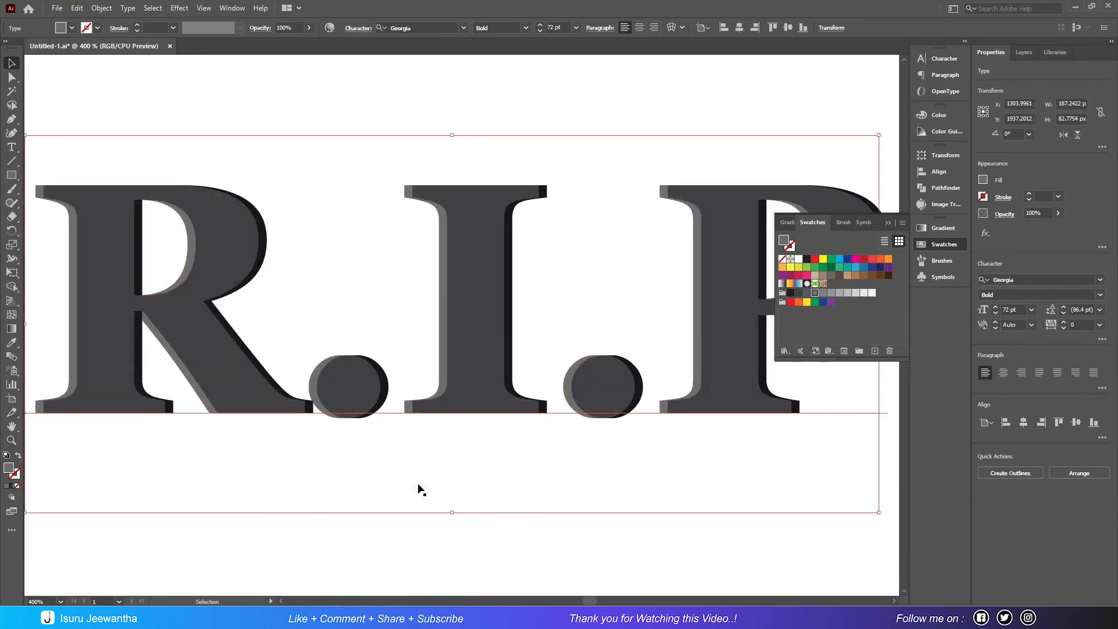
left_click(427, 101)
left_click(955, 247)
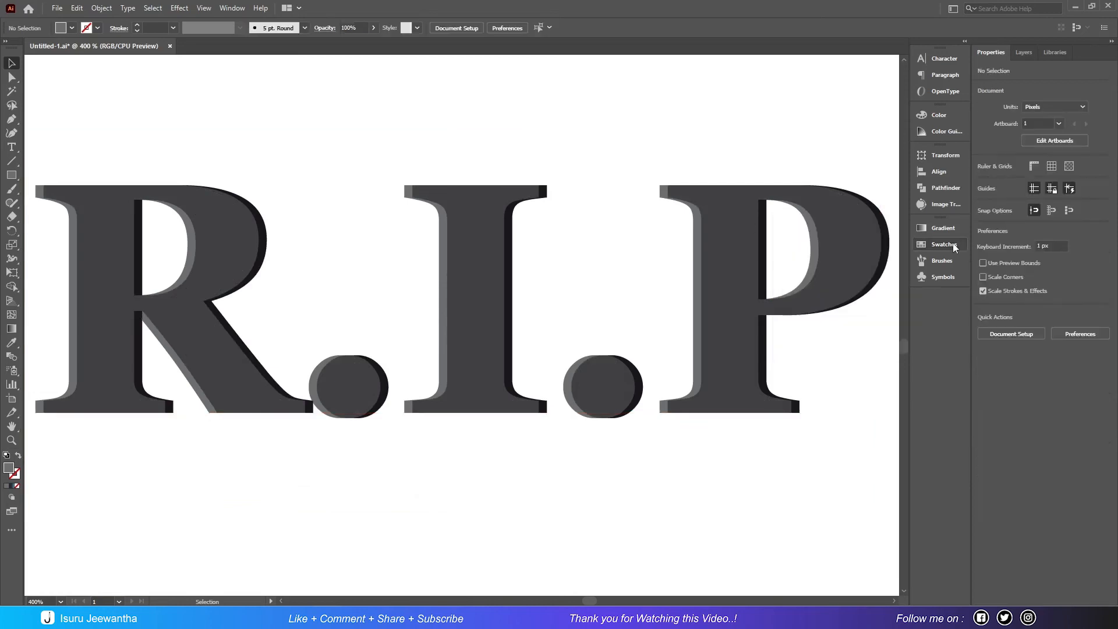
Group the stacked R.I.P texts below the coffin into one object
key("ctrl+0")
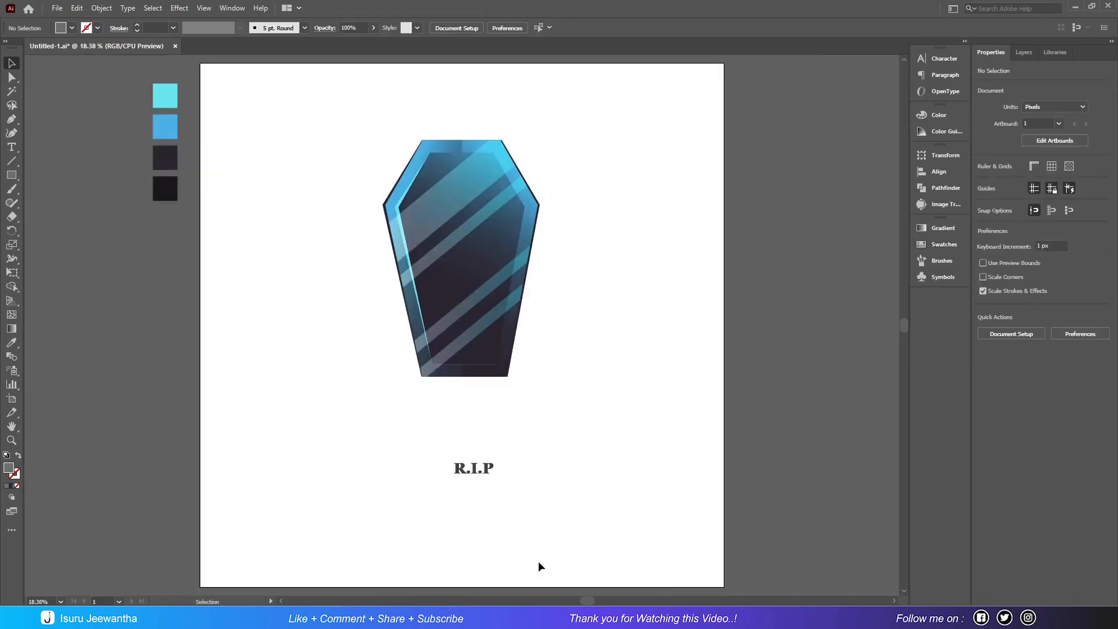
left_click(468, 469)
left_click(101, 8)
left_click(120, 63)
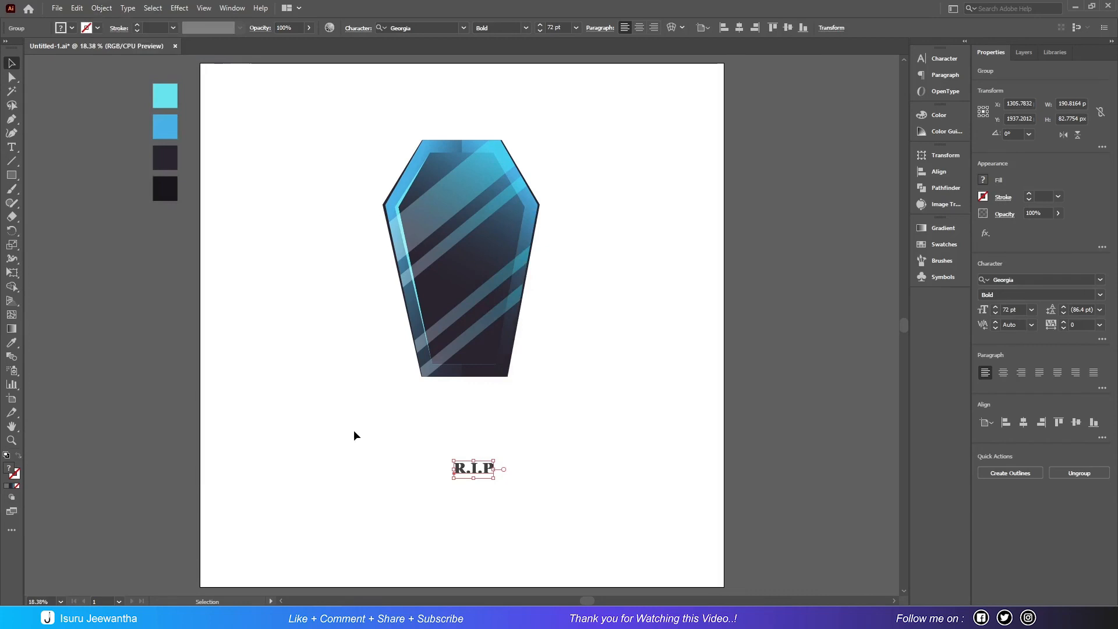
Move the R.I.P group onto the upper part of the coffin and enlarge it to about 157 pt
left_click(407, 431)
left_click(473, 465)
left_click_drag(474, 460, 460, 216)
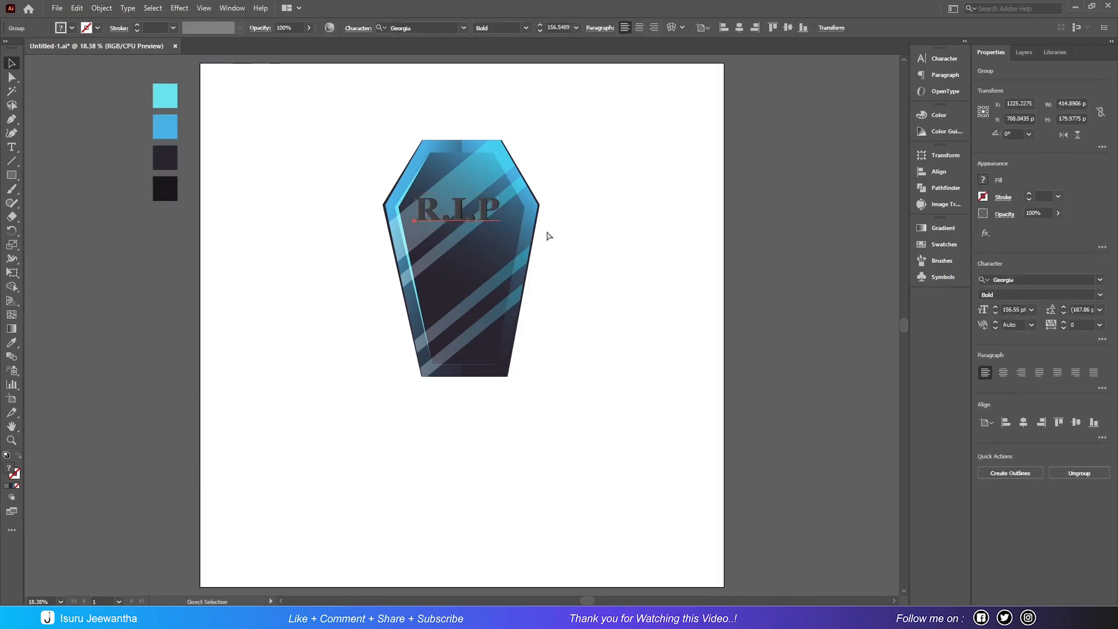
Enlarge the R.I.P group to about 166 pt, centre it horizontally on the artboard and nudge it slightly upward
key("ctrl+equal")
key("ctrl+equal")
key("ctrl+equal")
key("ctrl+equal")
left_click_drag(462, 395, 461, 401)
left_click_drag(462, 341, 477, 335)
left_click(740, 27)
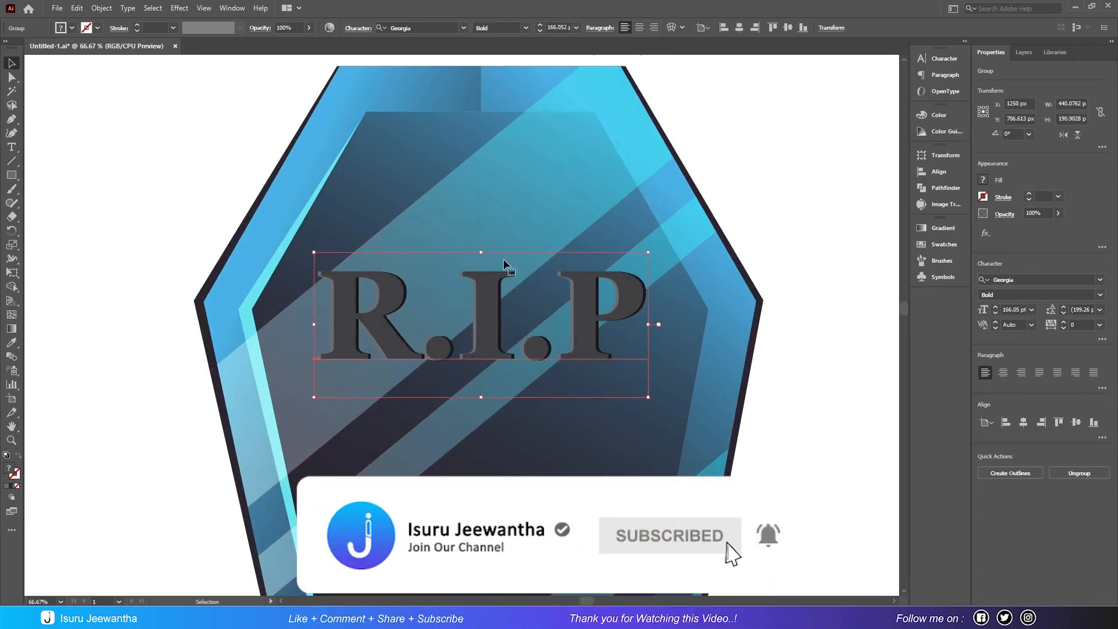
left_click_drag(488, 285, 488, 283)
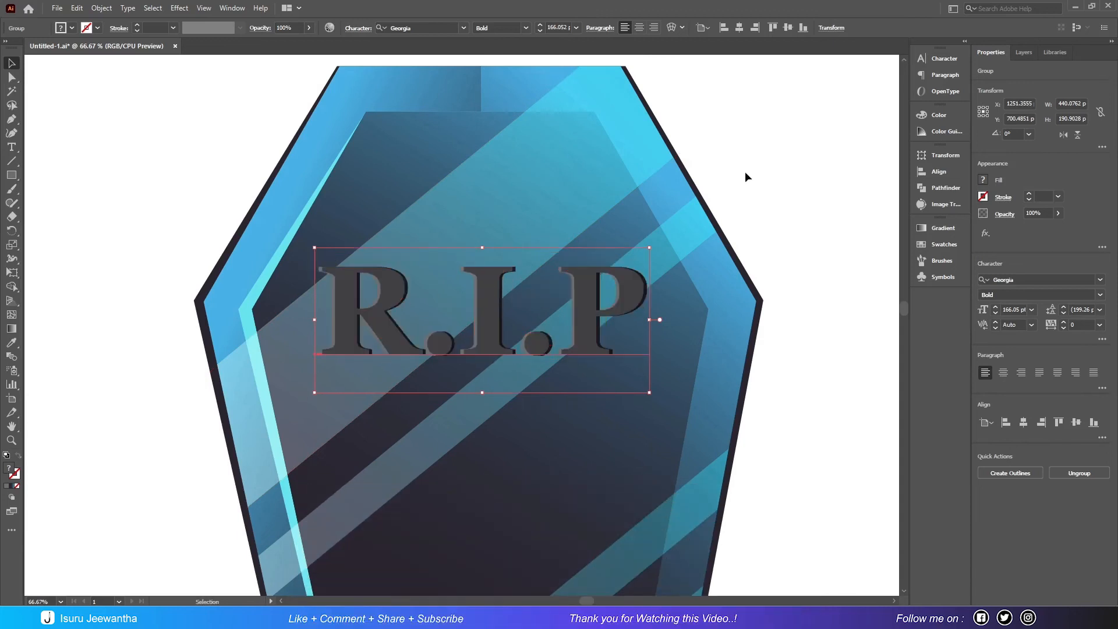
left_click(746, 172)
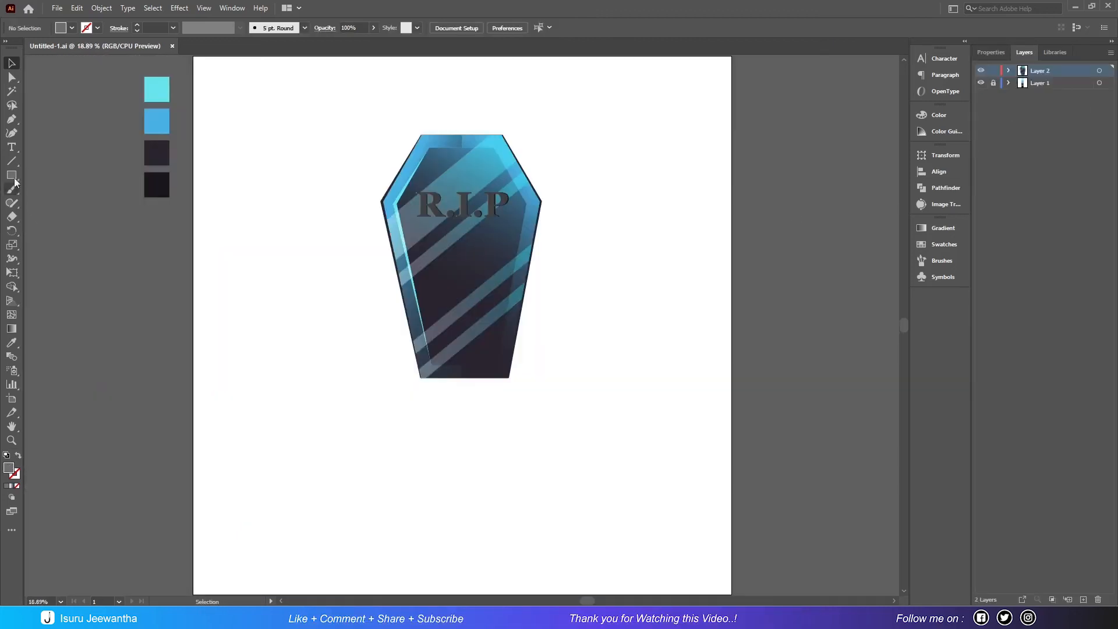
Draw a flat ellipse about 886 by 178 px across the coffin's base and centre it horizontally on the artboard
left_click(11, 175)
left_click(55, 201)
left_click_drag(369, 365, 560, 404)
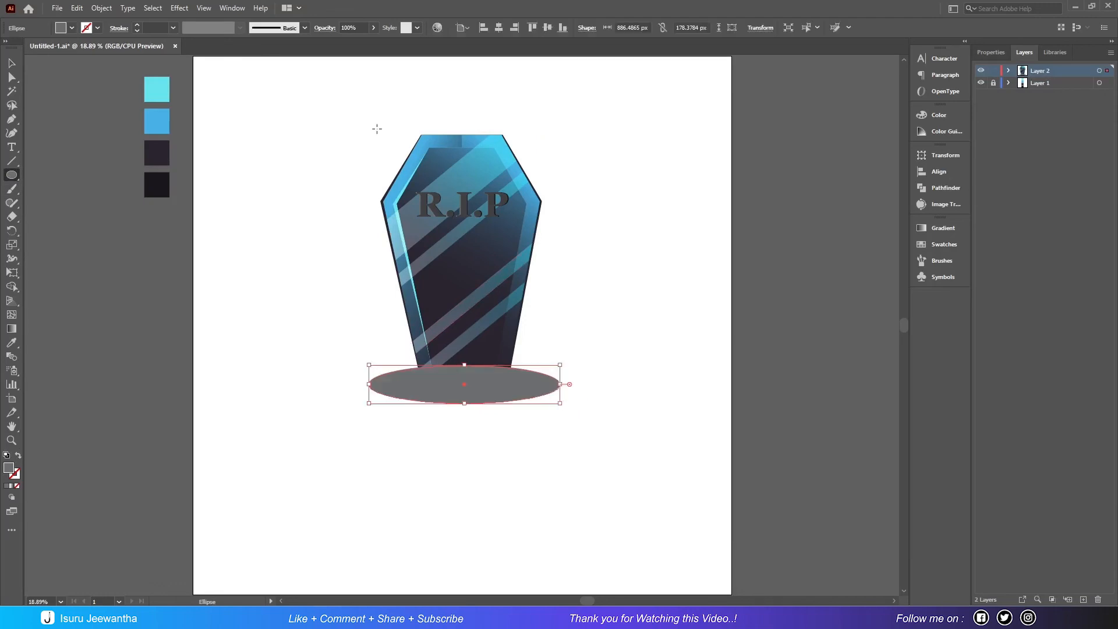
left_click(498, 28)
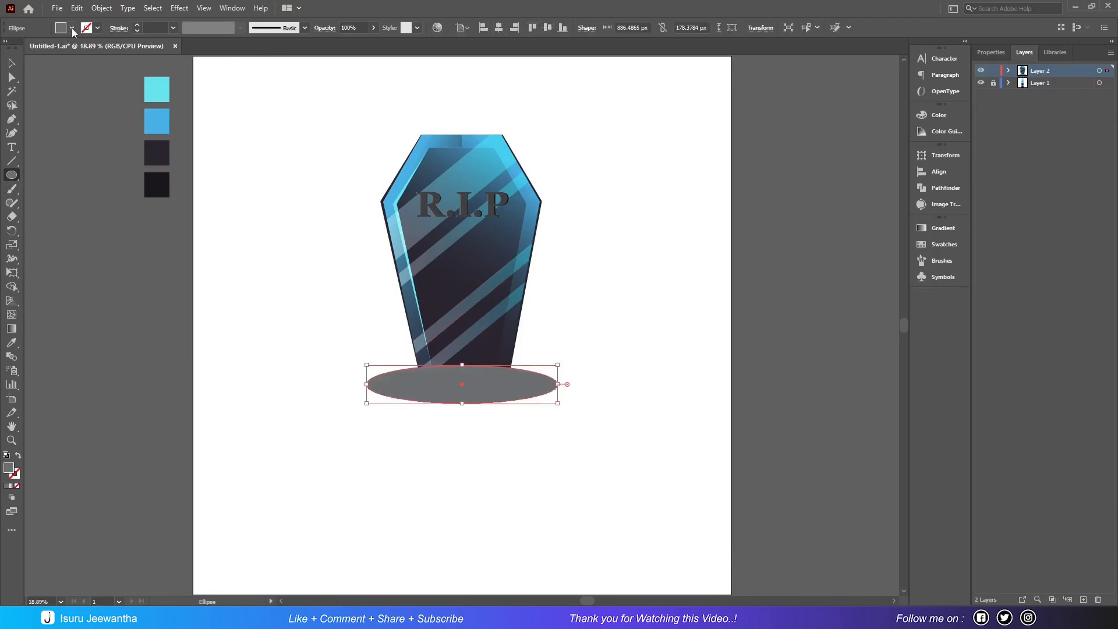
Fill the ellipse with a radial gradient from dark centre to white edge, stretched to its width and flattened to about 19% aspect ratio
left_click(72, 28)
left_click(7, 72)
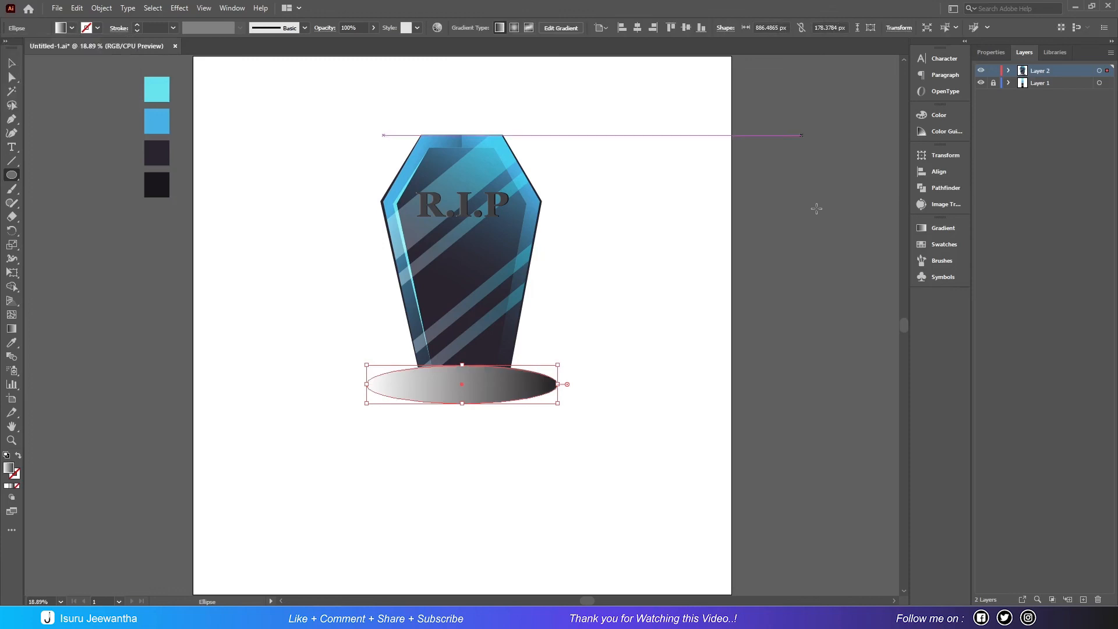
left_click(932, 228)
left_click(12, 329)
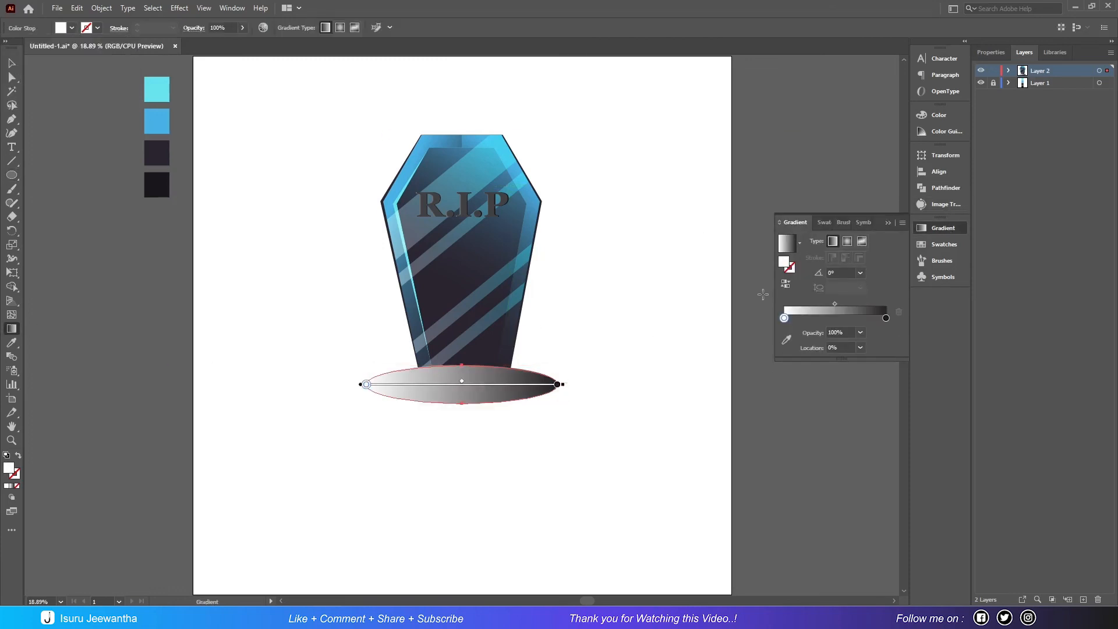
left_click(847, 241)
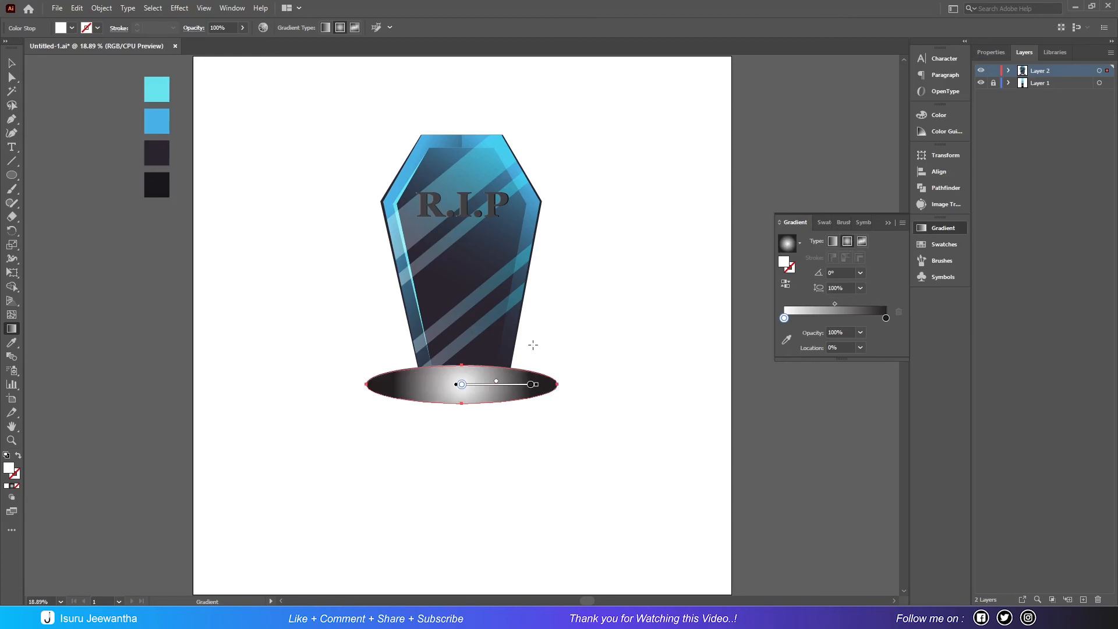
left_click(786, 285)
left_click_drag(539, 389, 564, 388)
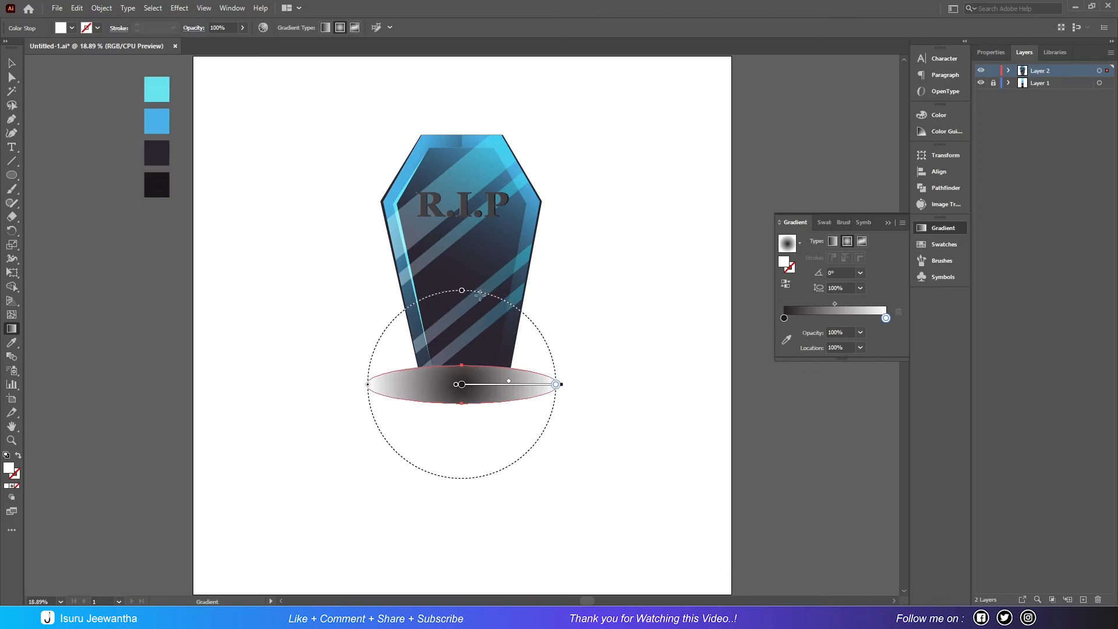
left_click_drag(462, 291, 462, 377)
Set the gradient ellipse's blending mode to Multiply
left_click(990, 52)
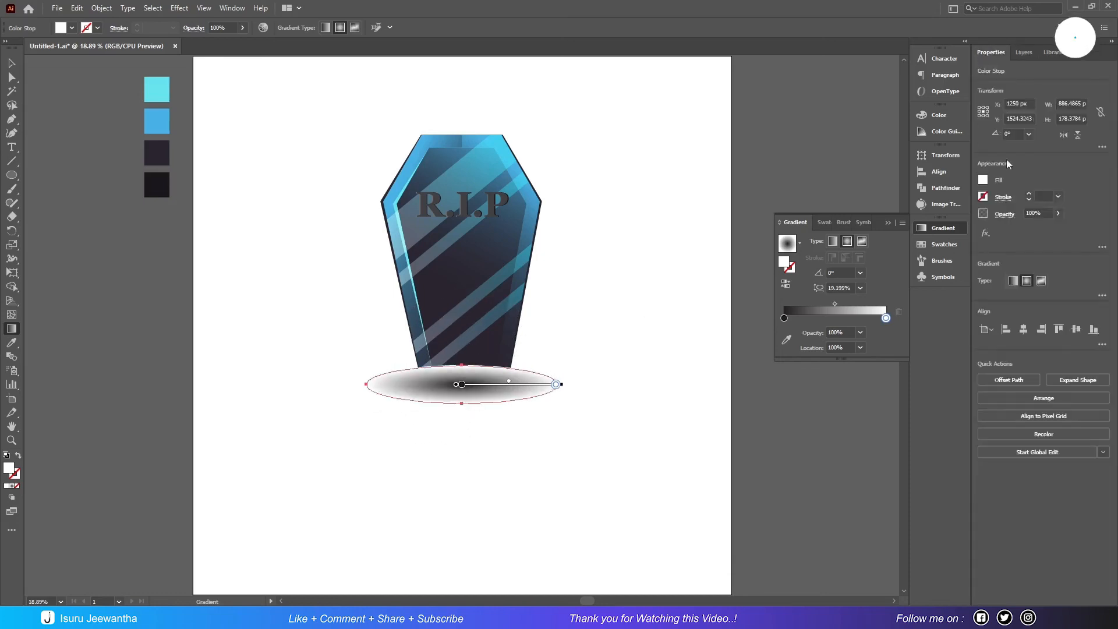
left_click(1004, 214)
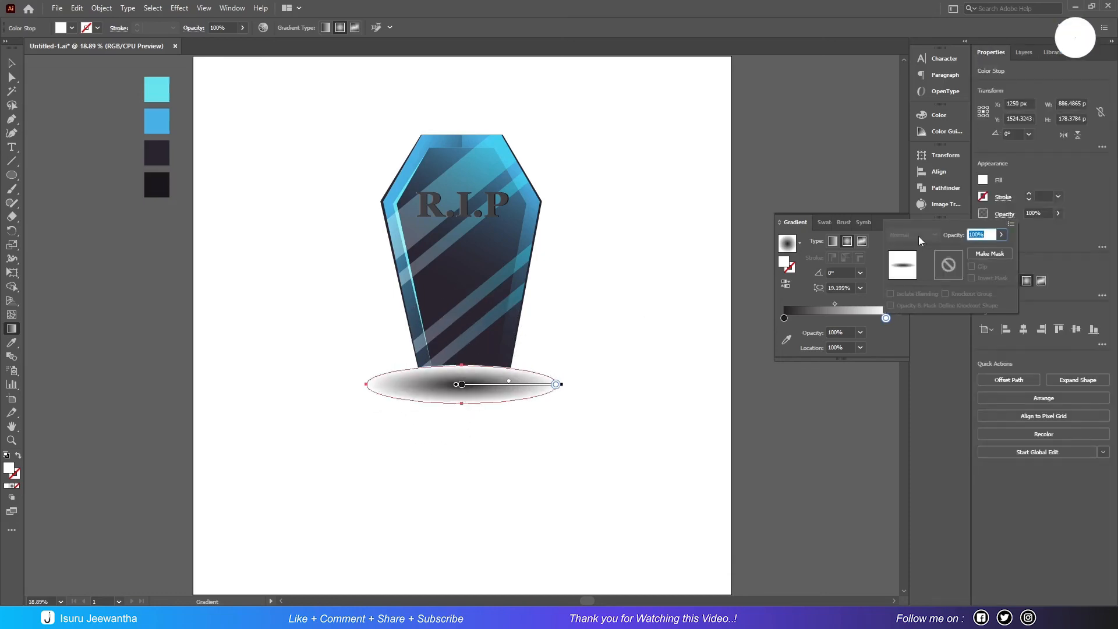
left_click(12, 62)
left_click(1004, 213)
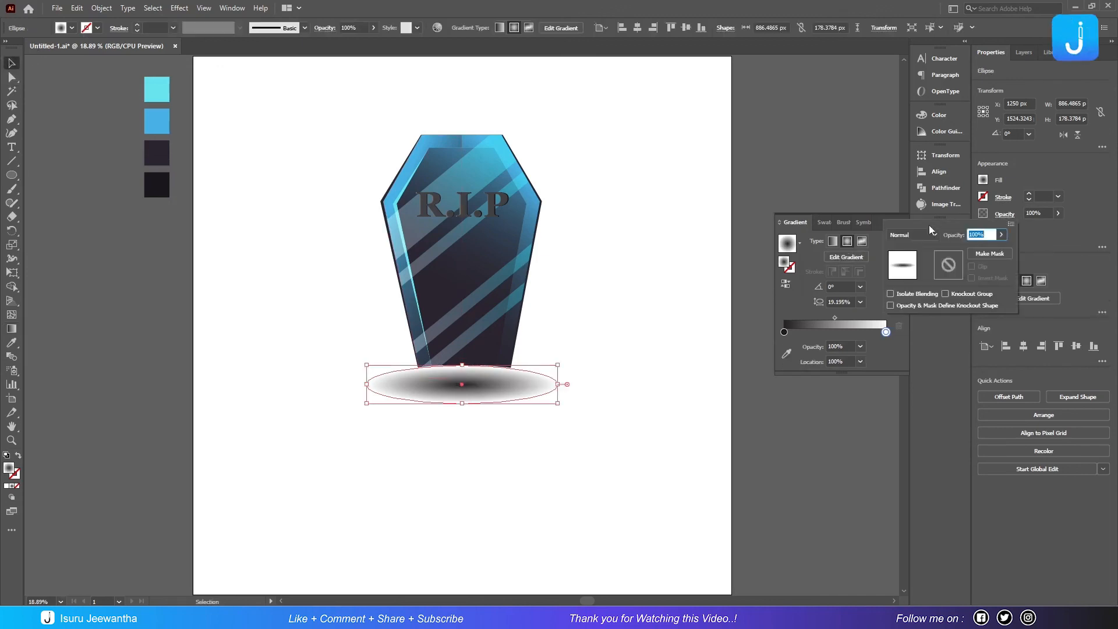
left_click(920, 236)
left_click(918, 278)
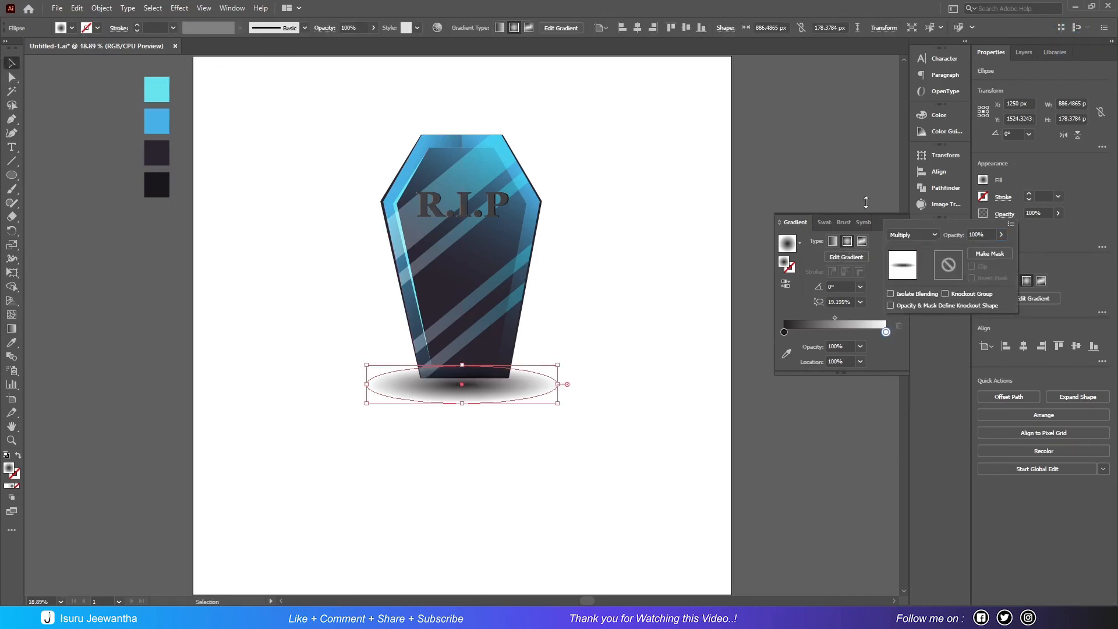
Send the gradient ellipse to the back so it forms a ground shadow behind the coffin
right_click(508, 384)
mouse_move(605, 325)
left_click(691, 362)
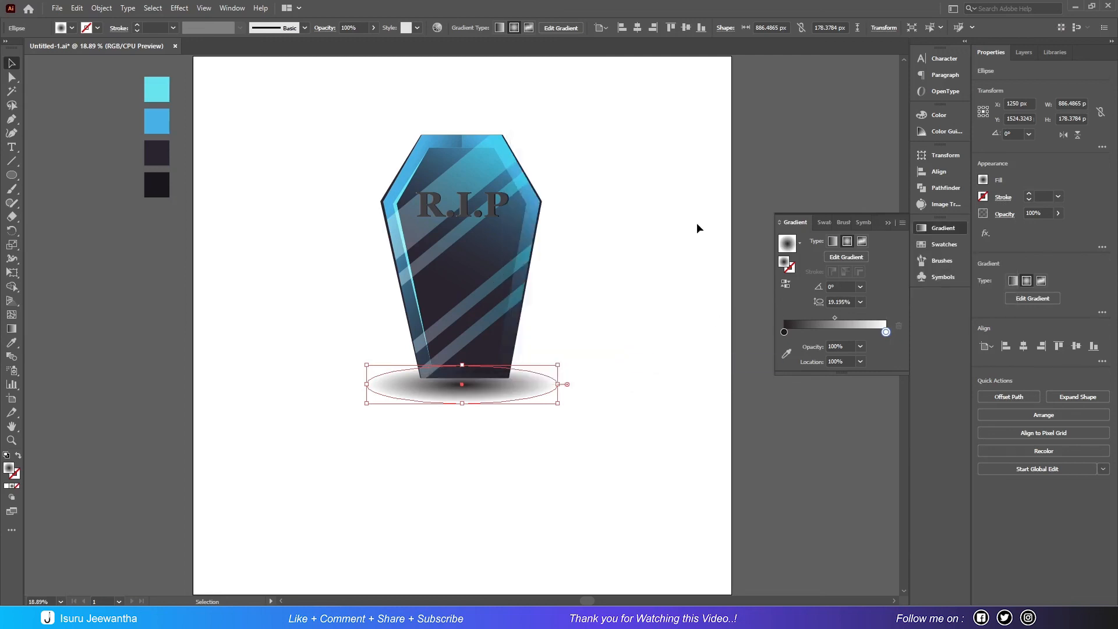
left_click(692, 219)
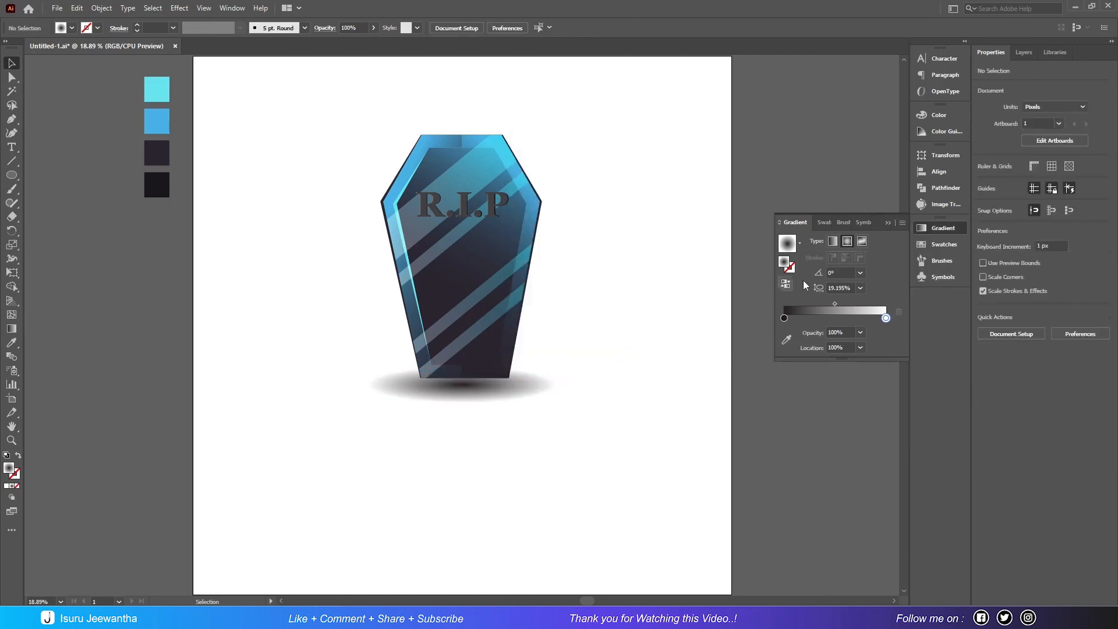
Move the shadow ellipse slightly upward so it tucks closer under the coffin's base
left_click(505, 391)
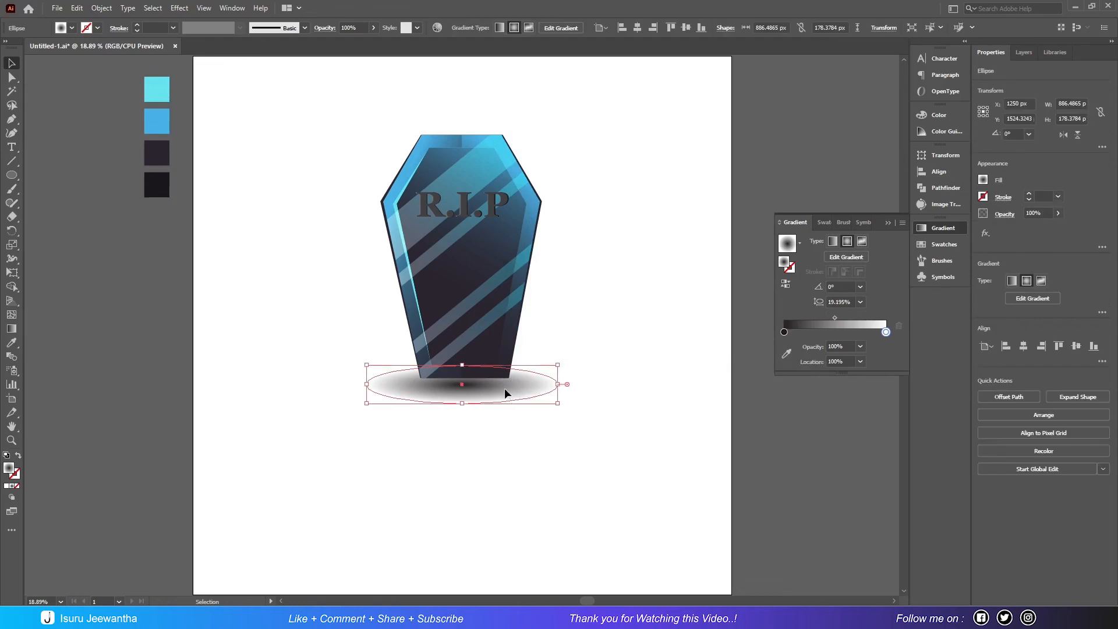
left_click(633, 358)
left_click_drag(482, 384, 481, 379)
left_click(636, 347)
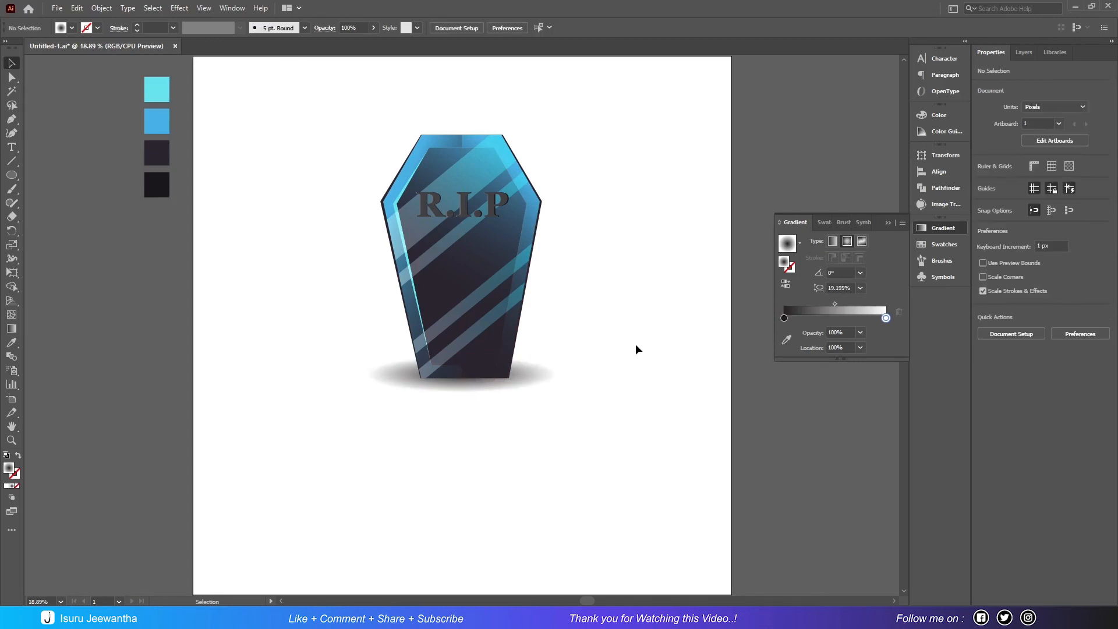
Create a 2500 by 2500 px rectangle filled with the near-black colour sampled from the lowest palette swatch
left_click_drag(12, 178, 36, 174)
left_click(13, 343)
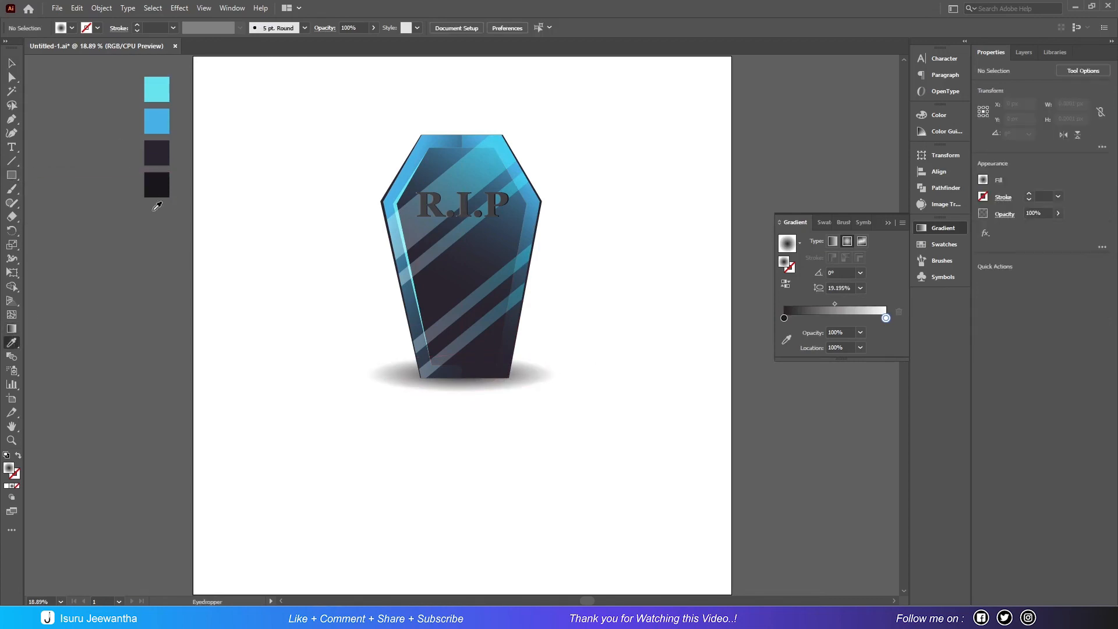
left_click(156, 187)
left_click(10, 176)
left_click(280, 187)
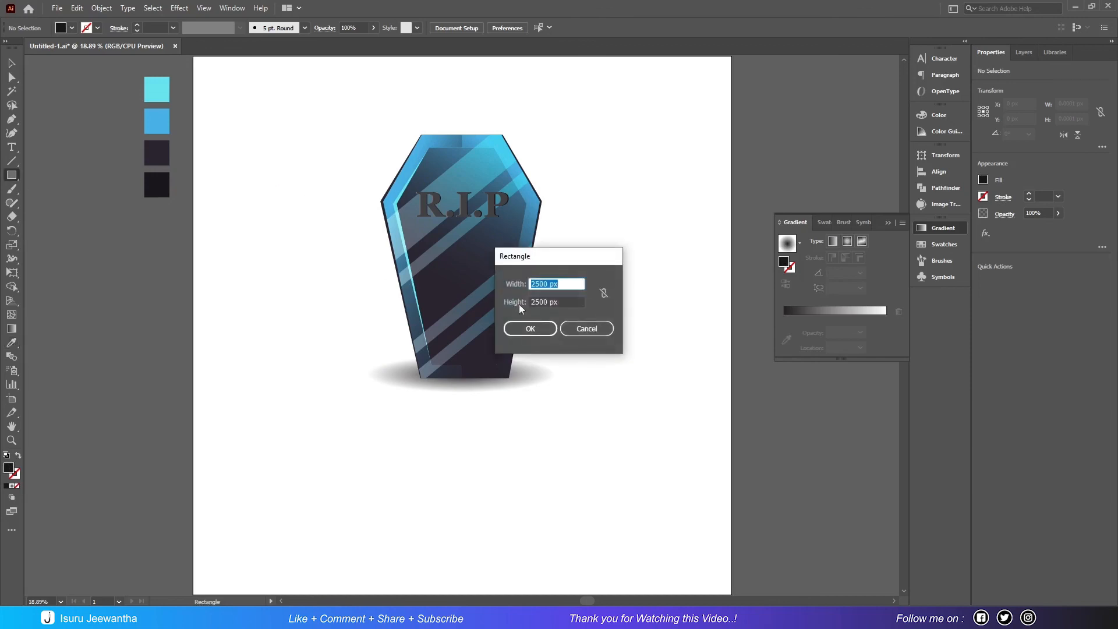
left_click(529, 328)
Centre the near-black square on the artboard both ways and send it to the back as the background
left_click(499, 27)
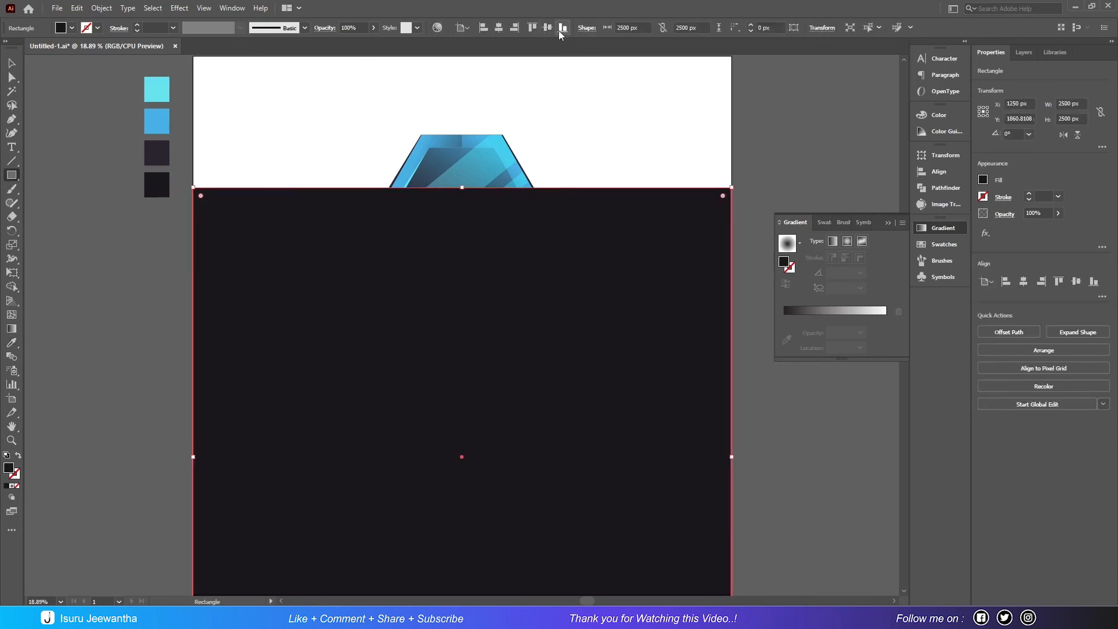
left_click(548, 27)
key("v")
right_click(304, 139)
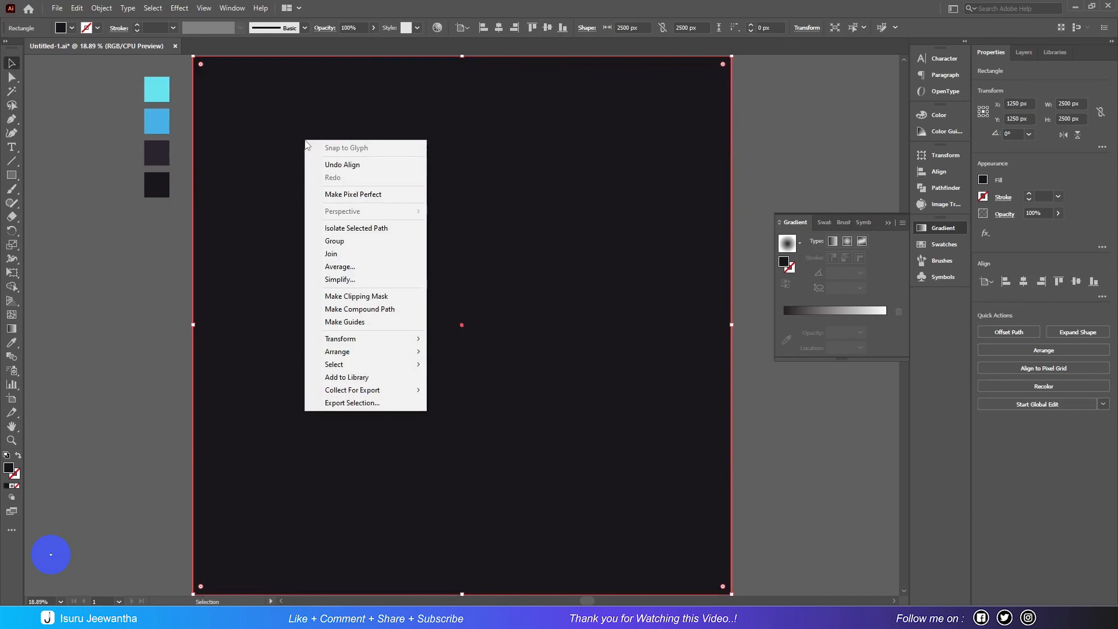
left_click(466, 389)
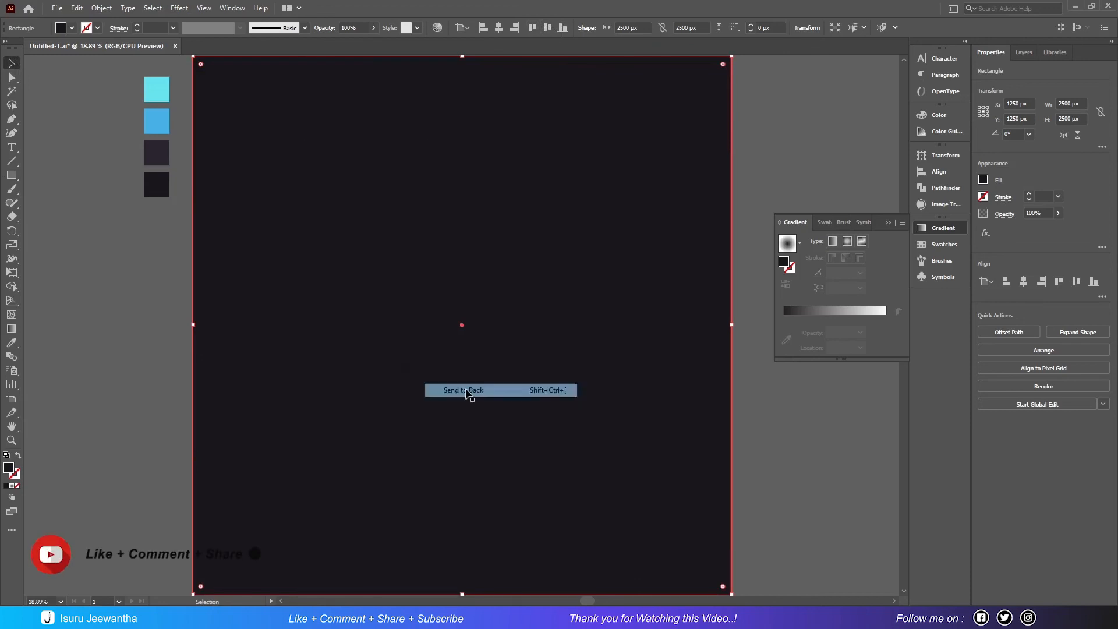
left_click(852, 141)
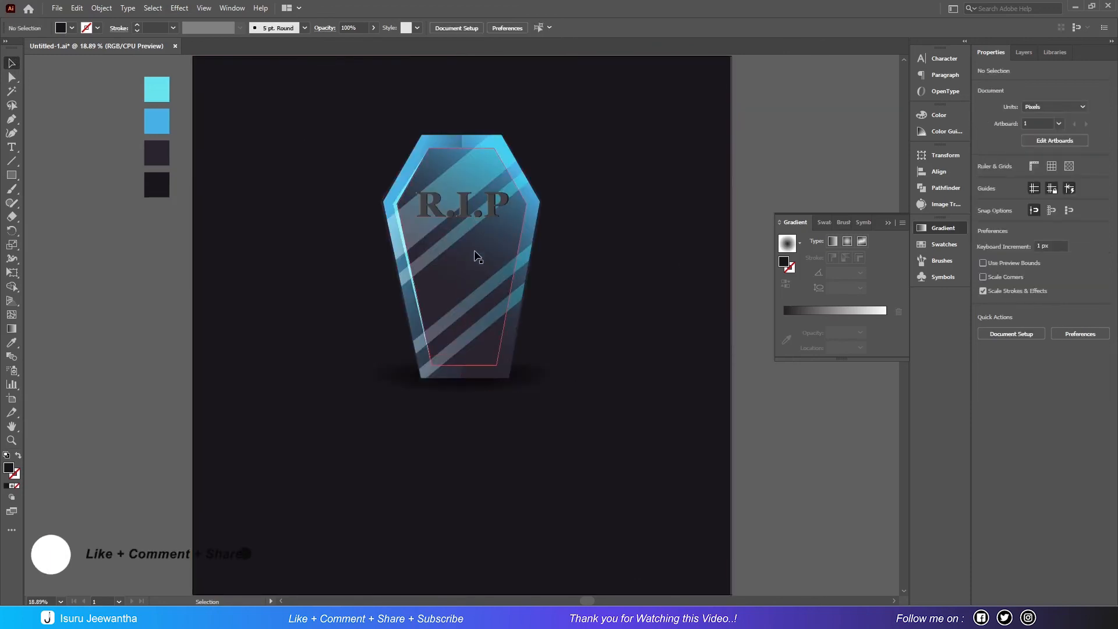
Select the whole coffin with its lettering and shadow and scale it up proportionally to about 1198 by 1620 px
left_click(477, 350)
left_click(502, 392, "shift")
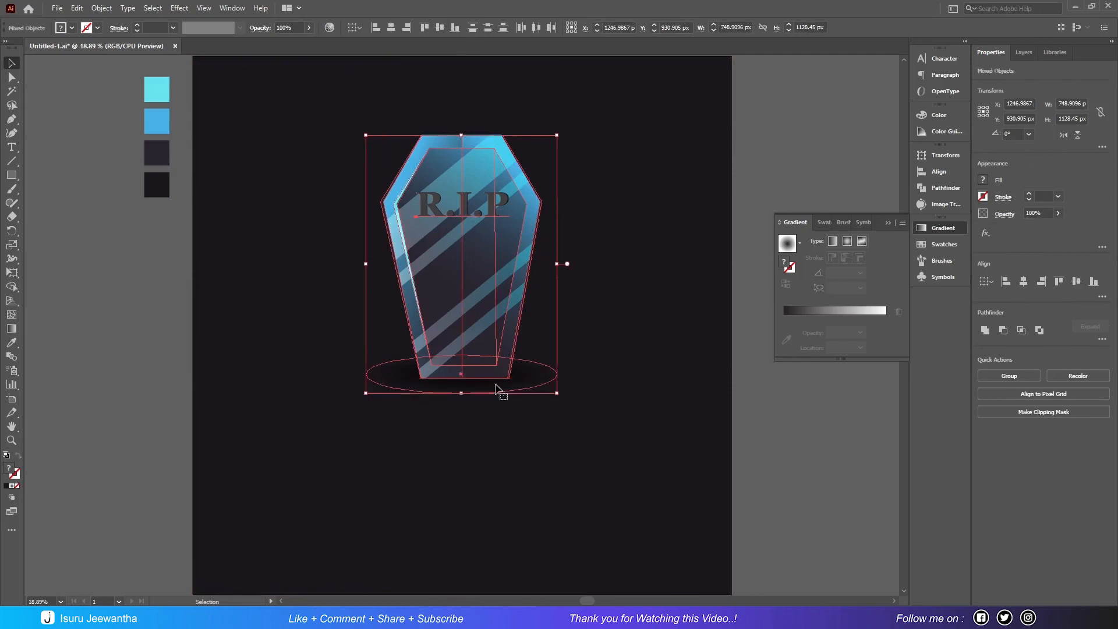
left_click_drag(462, 387, 457, 486)
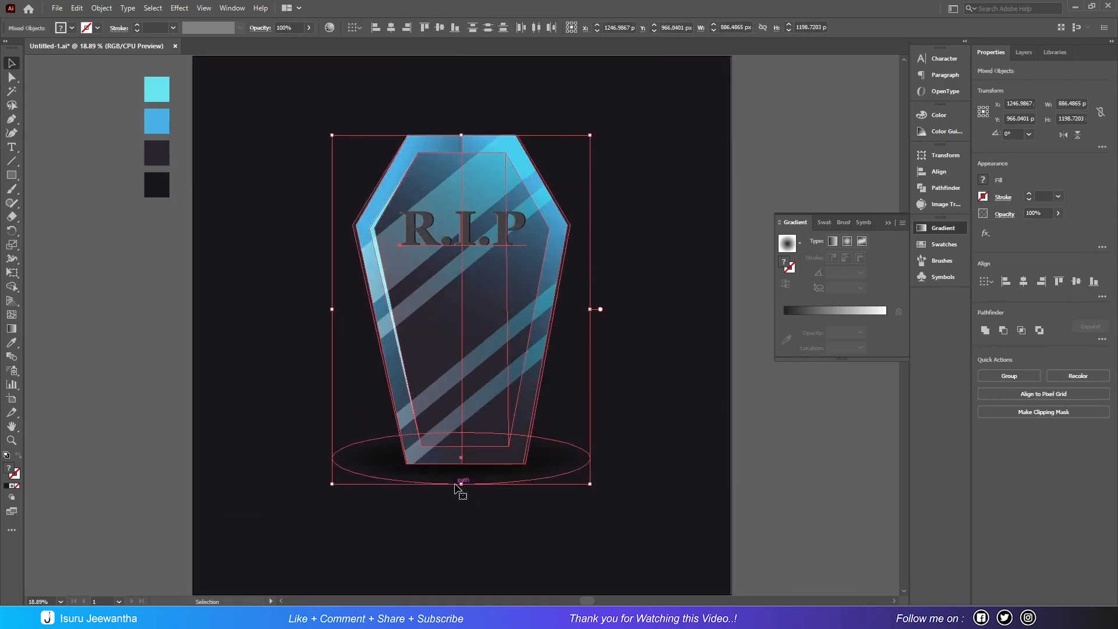
Move the enlarged coffin artwork down to the artboard's middle, group it with its shadow and centre the group horizontally
left_click_drag(467, 276, 478, 291)
right_click(478, 290)
left_click(518, 379)
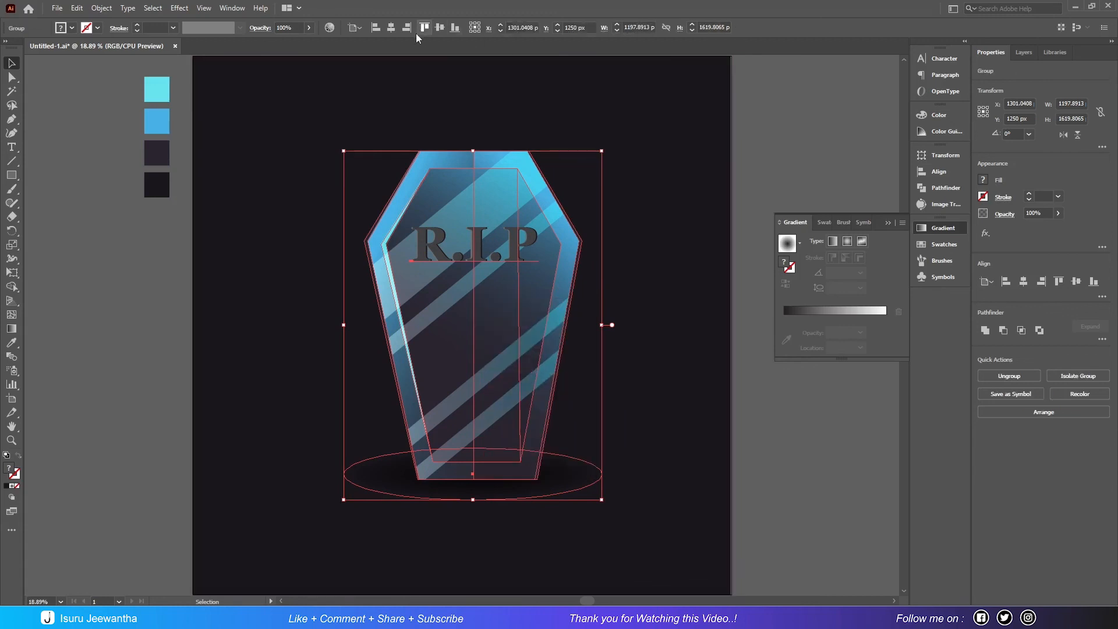
left_click(391, 27)
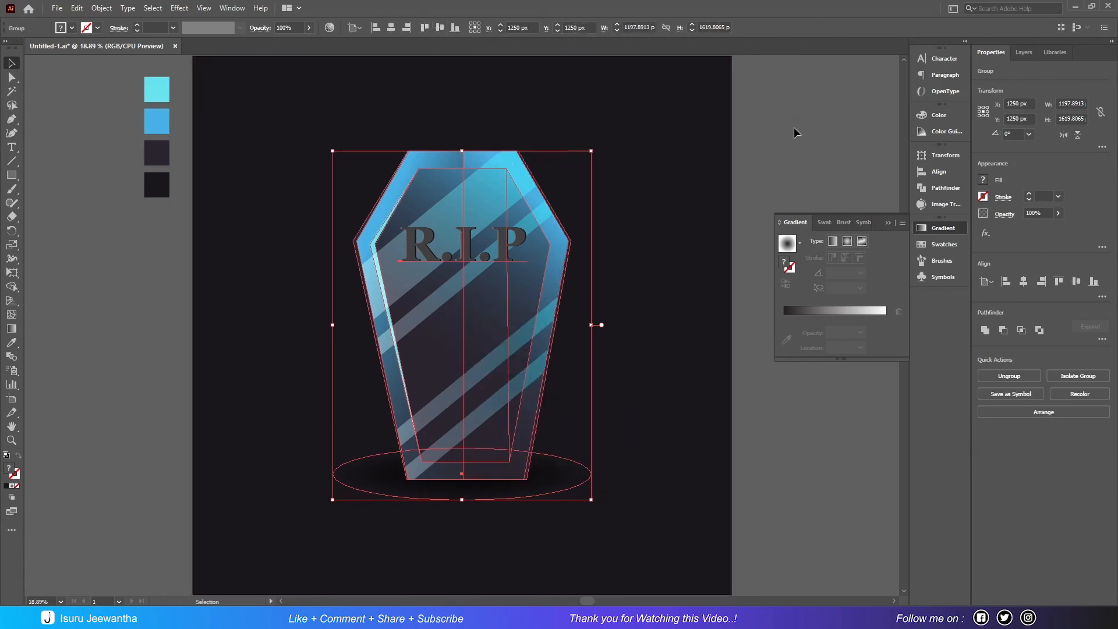